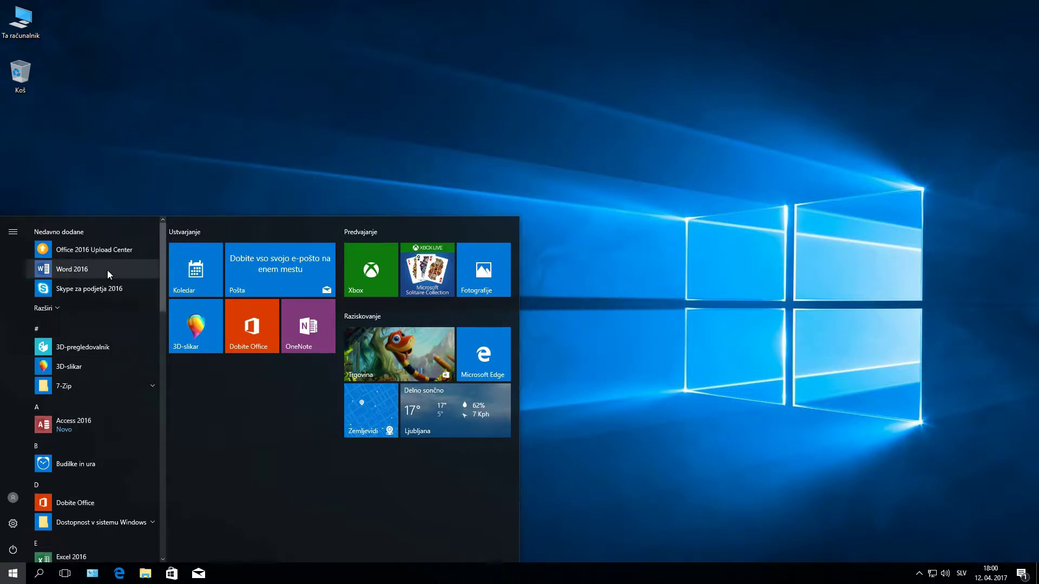
Launch Google Chrome from the installed programs list and move its window slightly down and to the right on the desktop
scroll(88, 430, "down", 5)
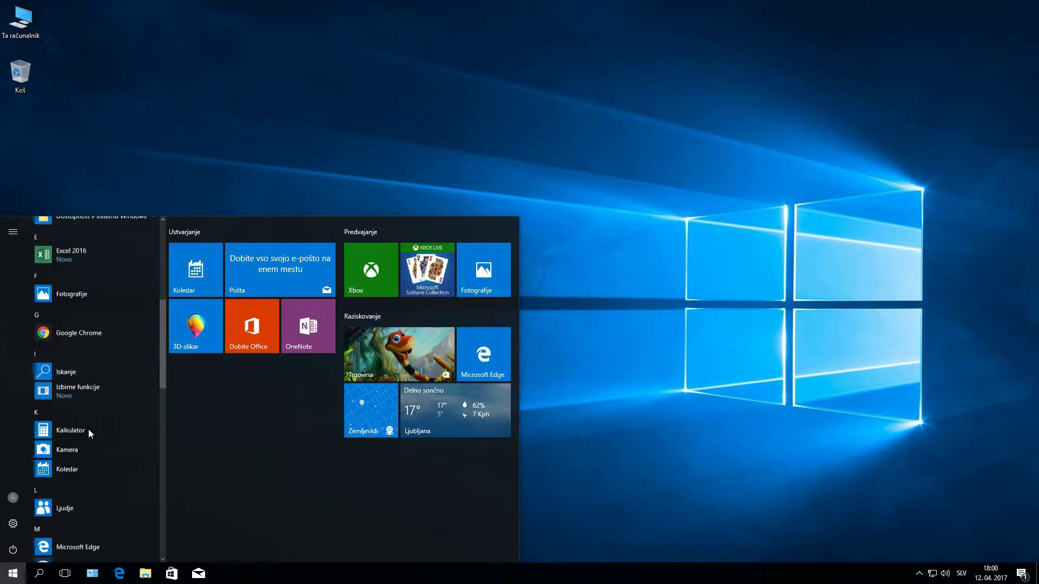
scroll(92, 390, "down", 1)
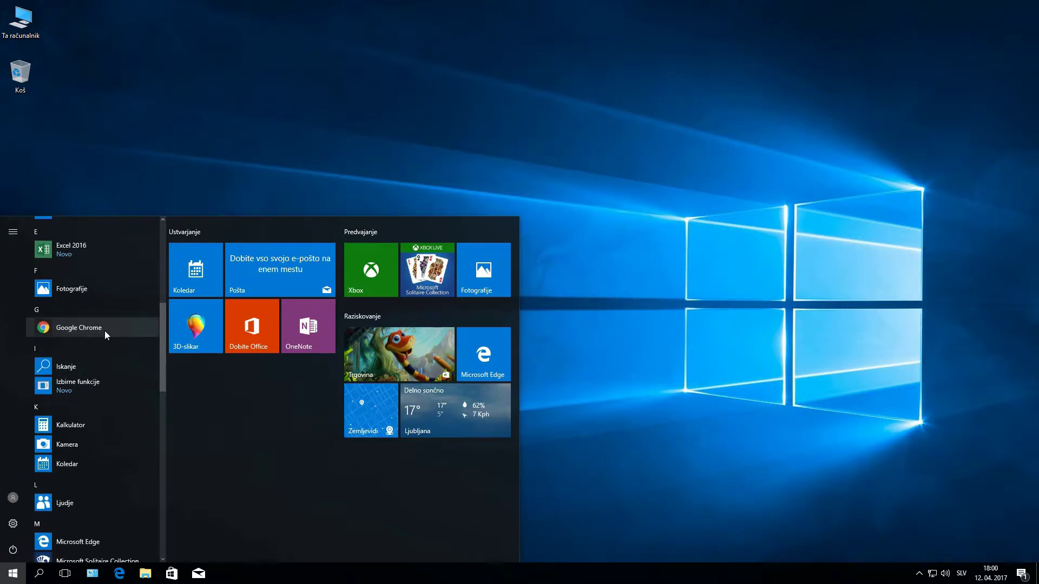
left_click(66, 332)
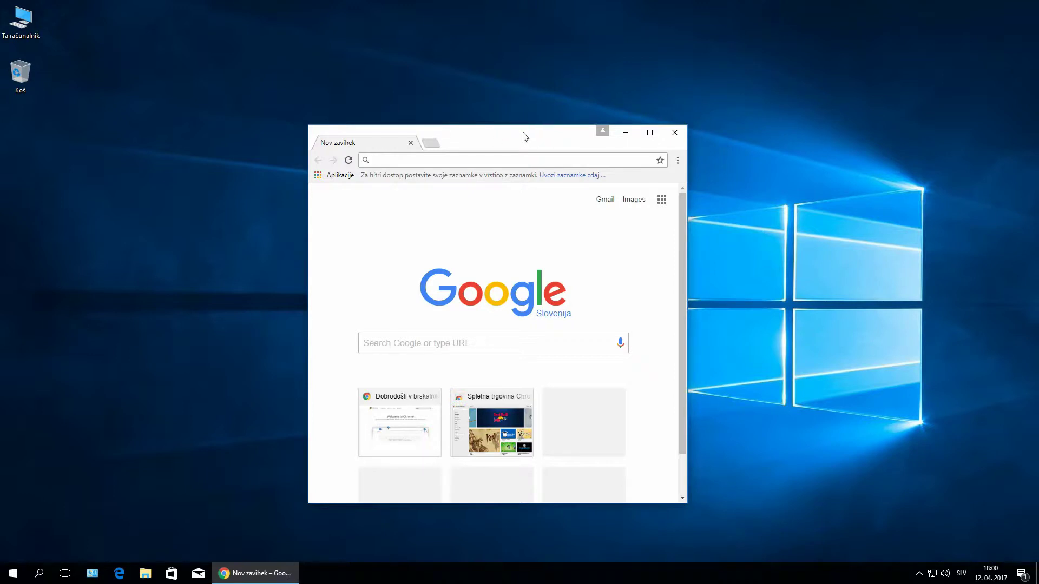
left_click_drag(525, 136, 574, 144)
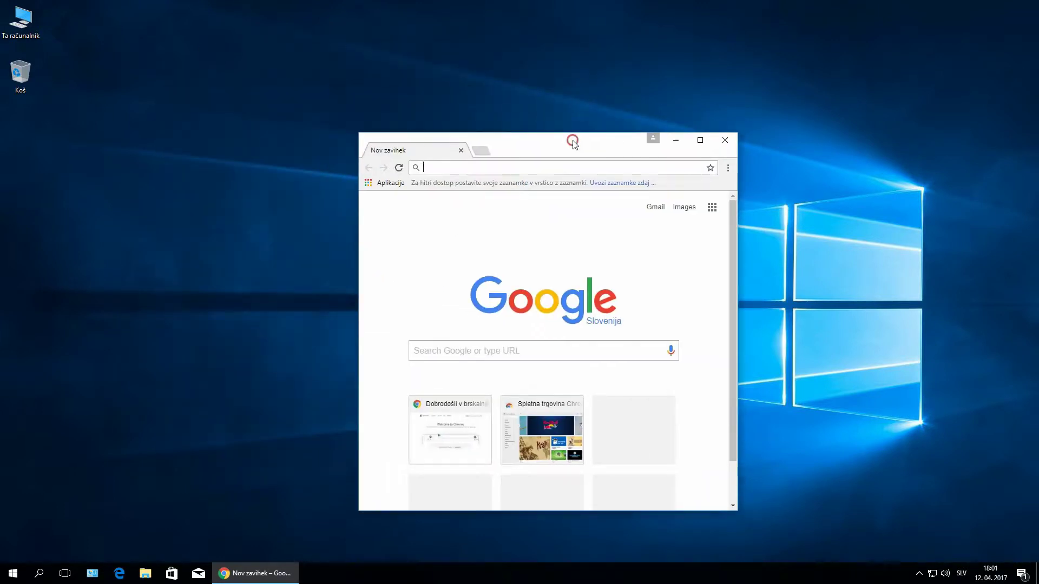
Minimize the Chrome window and restore it several times, leaving it open on the desktop
left_click(679, 143)
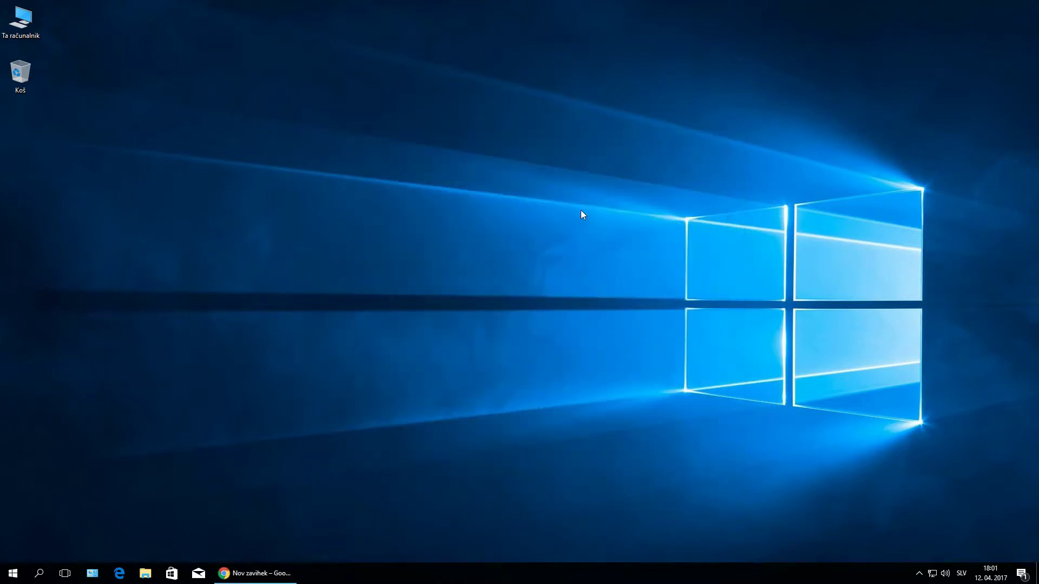
left_click(252, 576)
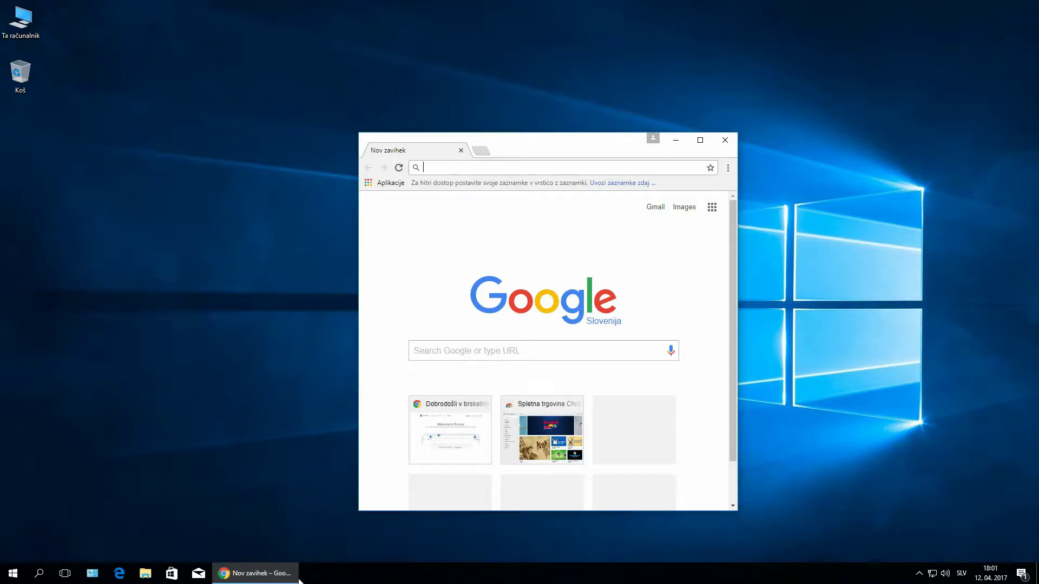
mouse_move(262, 578)
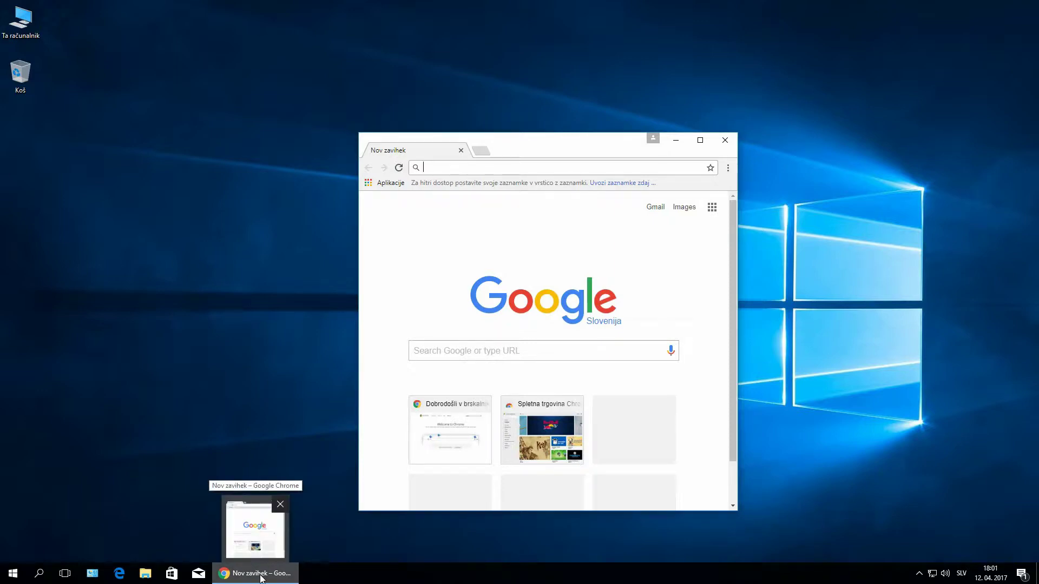
left_click(261, 576)
left_click(260, 576)
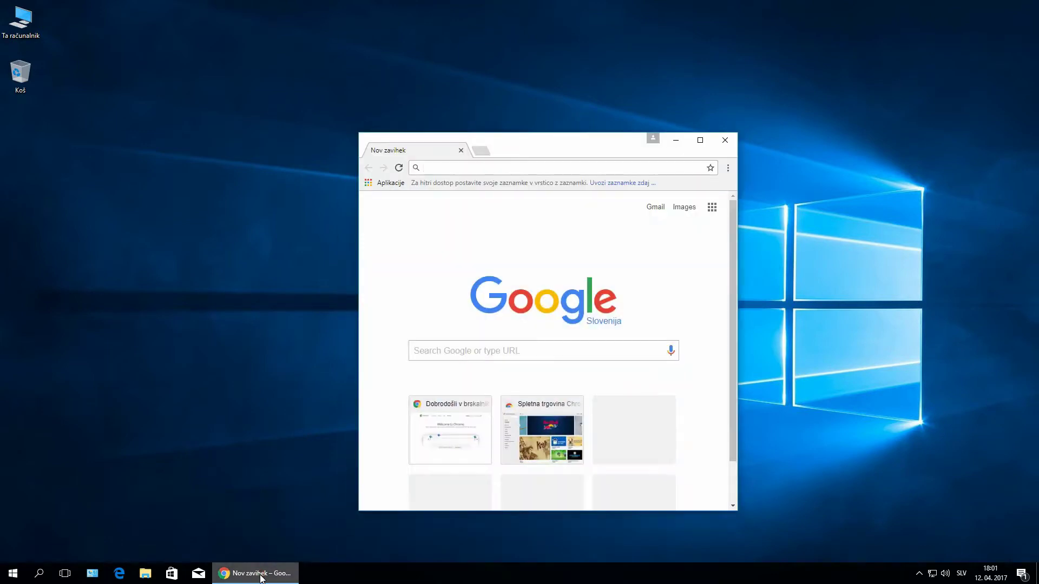
left_click(260, 577)
left_click(260, 577)
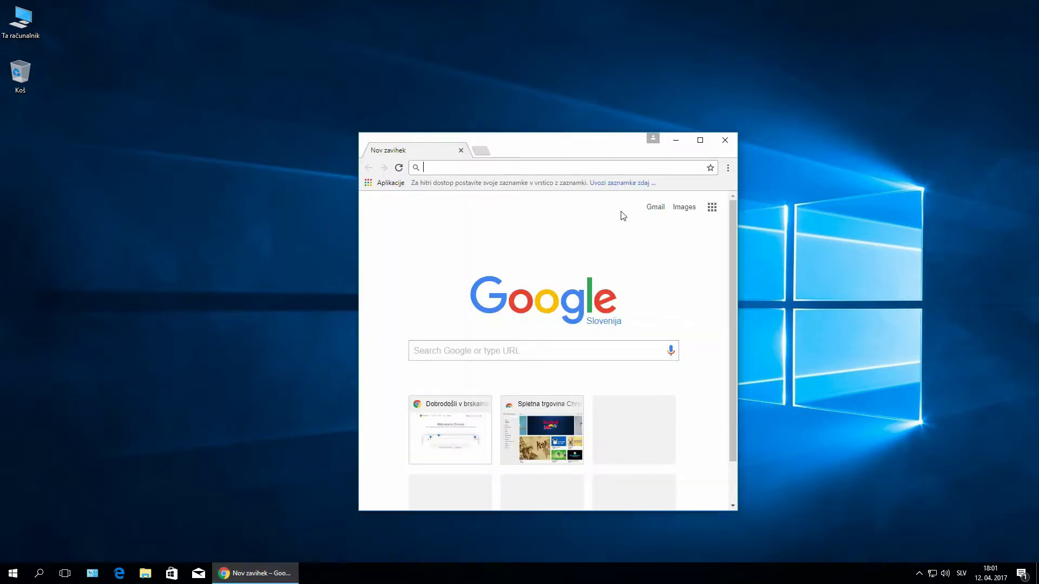
Maximize the Chrome window, return it to its smaller size and close it
left_click(700, 141)
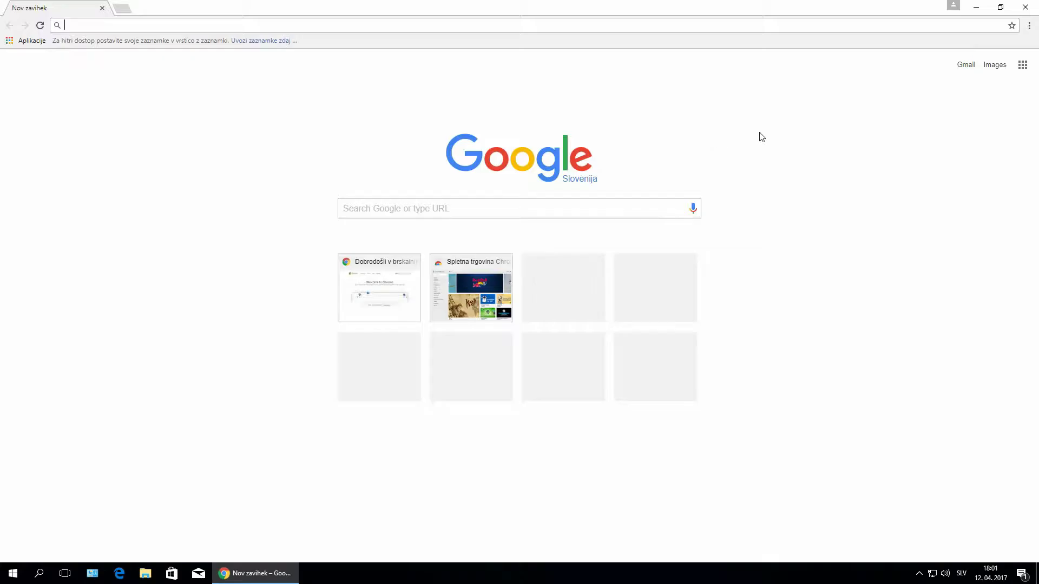
left_click(1002, 6)
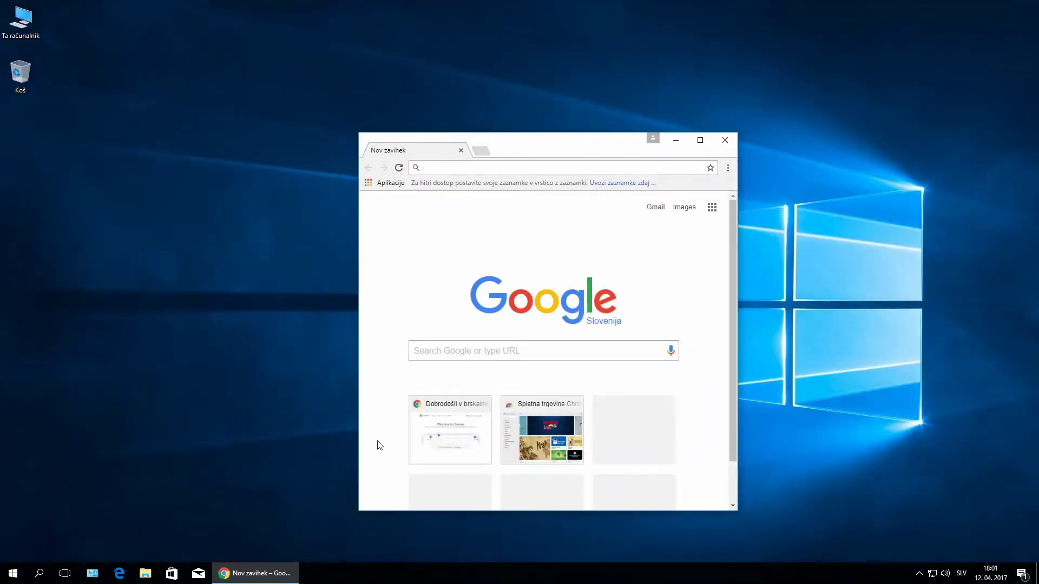
left_click(727, 140)
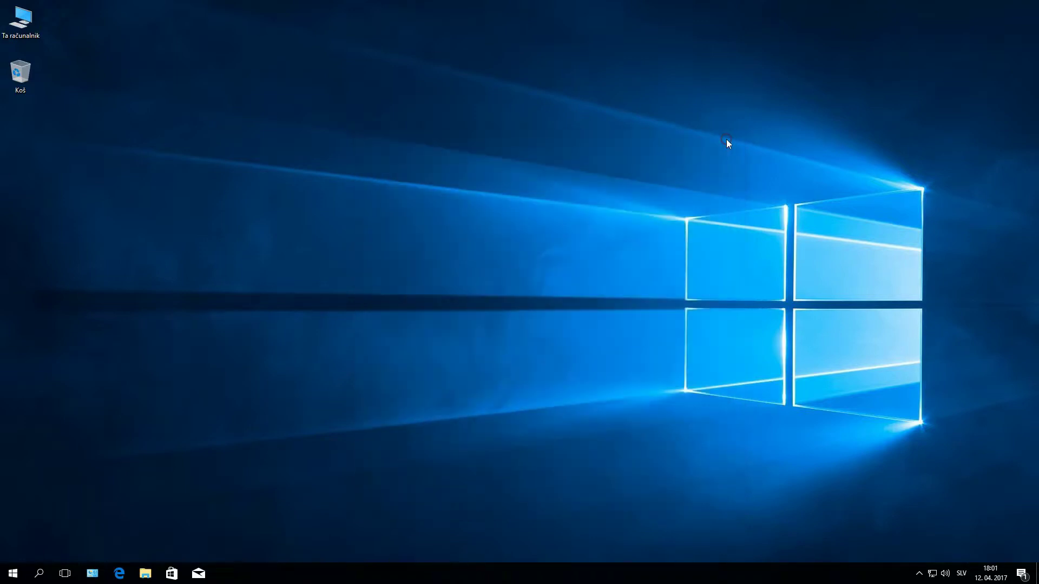
Pin Google Chrome from the installed programs list to the taskbar and close the Start menu
left_click(13, 573)
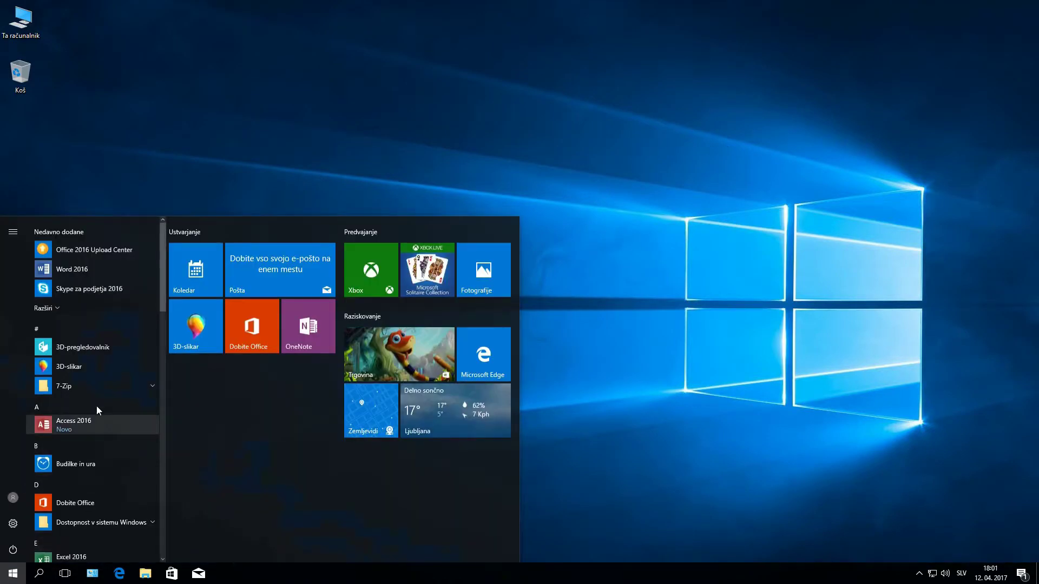
left_click_drag(164, 277, 158, 349)
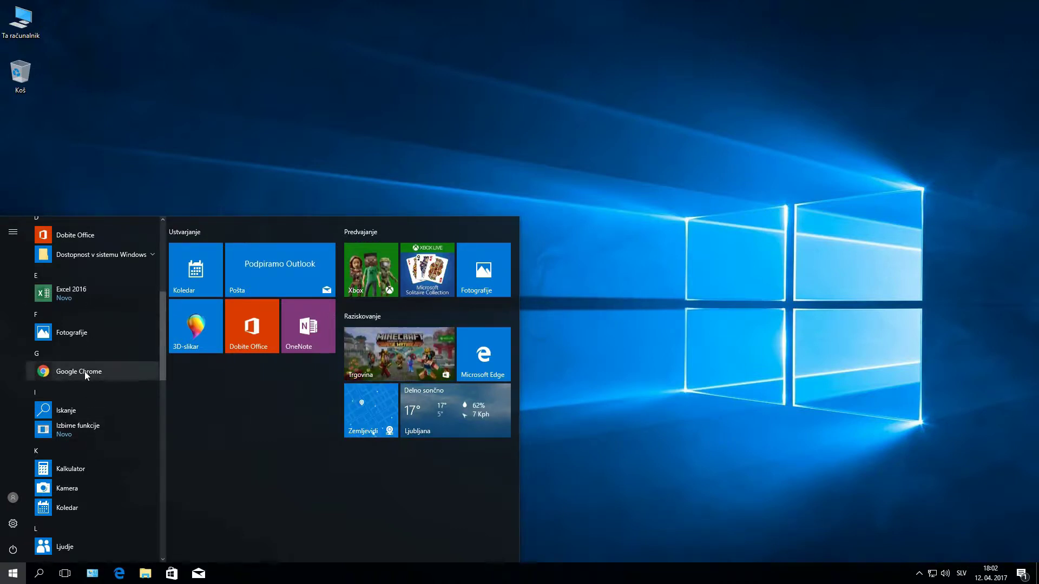
left_click(83, 371)
right_click(84, 372)
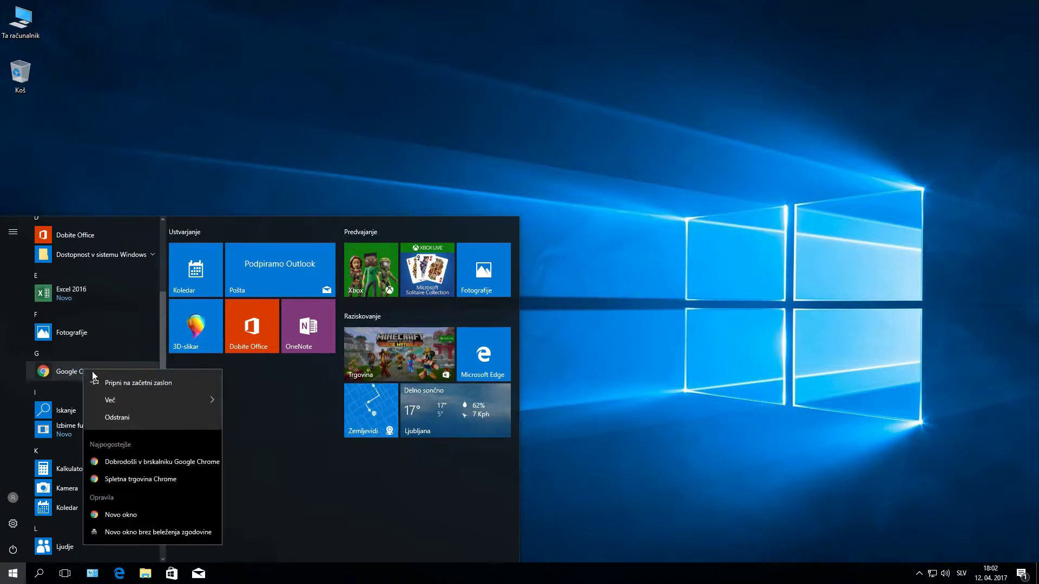
mouse_move(180, 400)
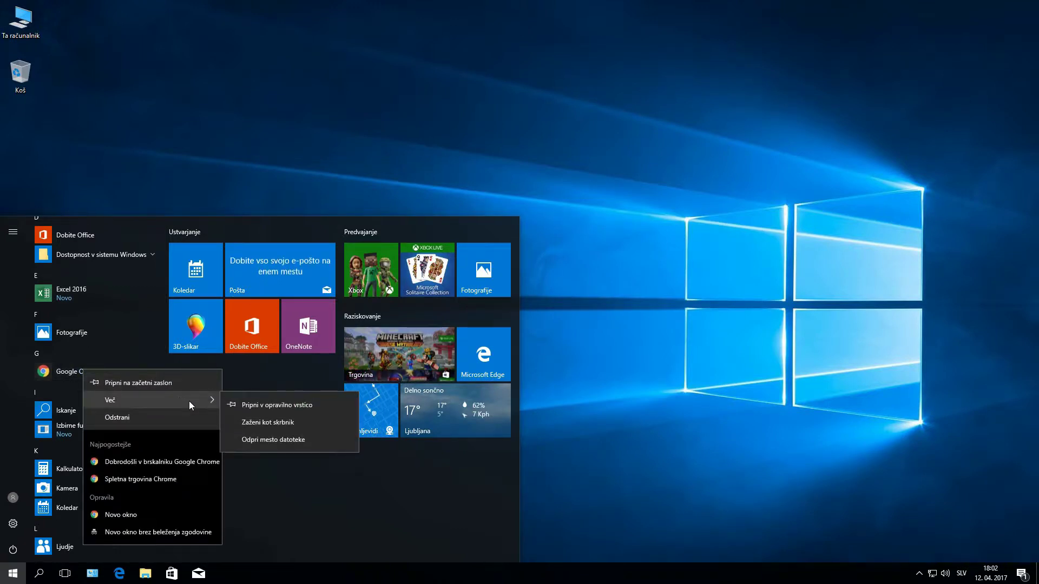
left_click(319, 411)
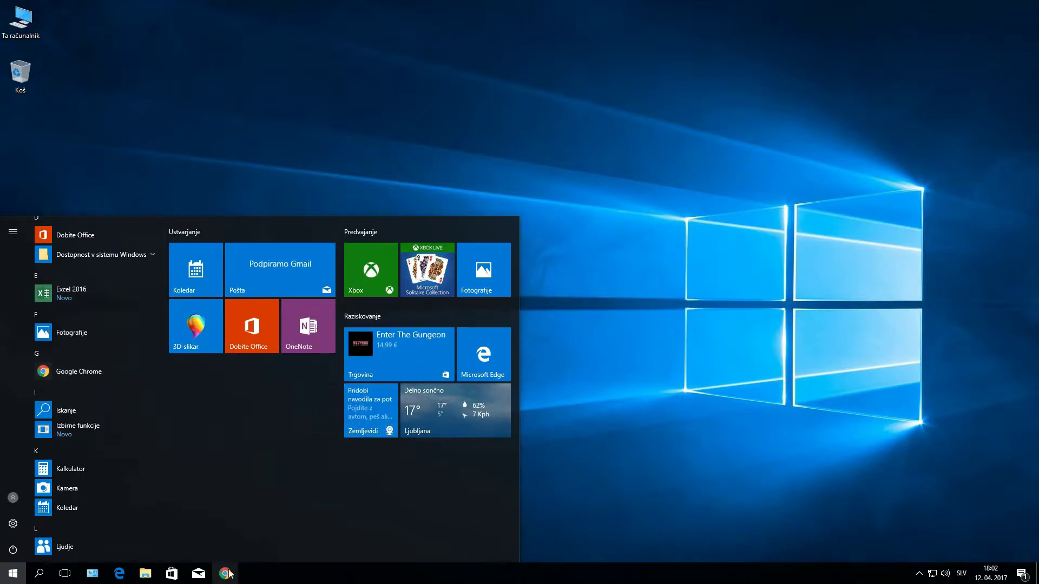
left_click(599, 469)
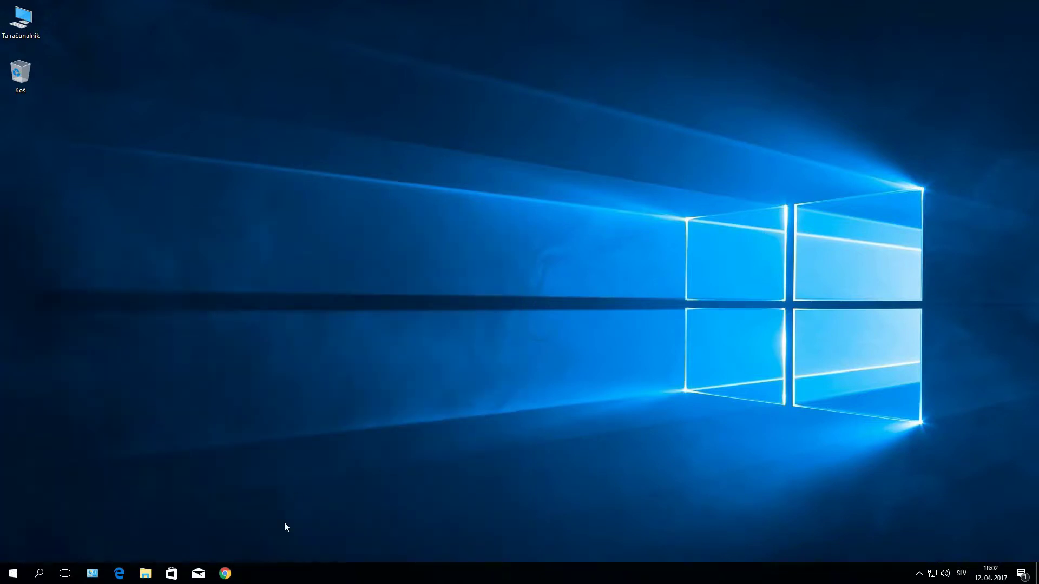
Launch Chrome from its pinned shortcut and set the taskbar's button combining to "Vedno, skrij oznake" in the taskbar settings
left_click(226, 574)
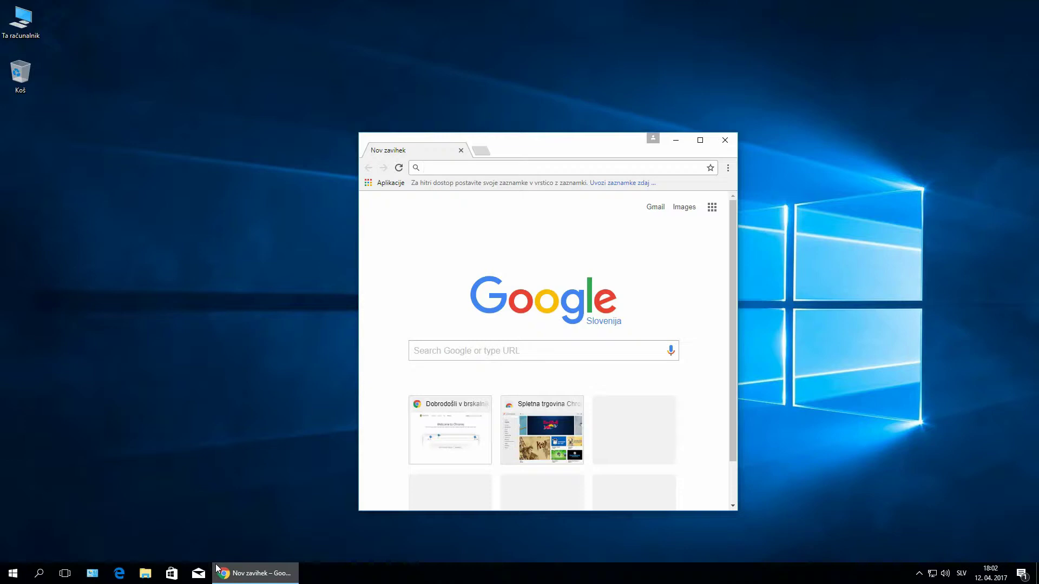
right_click(336, 579)
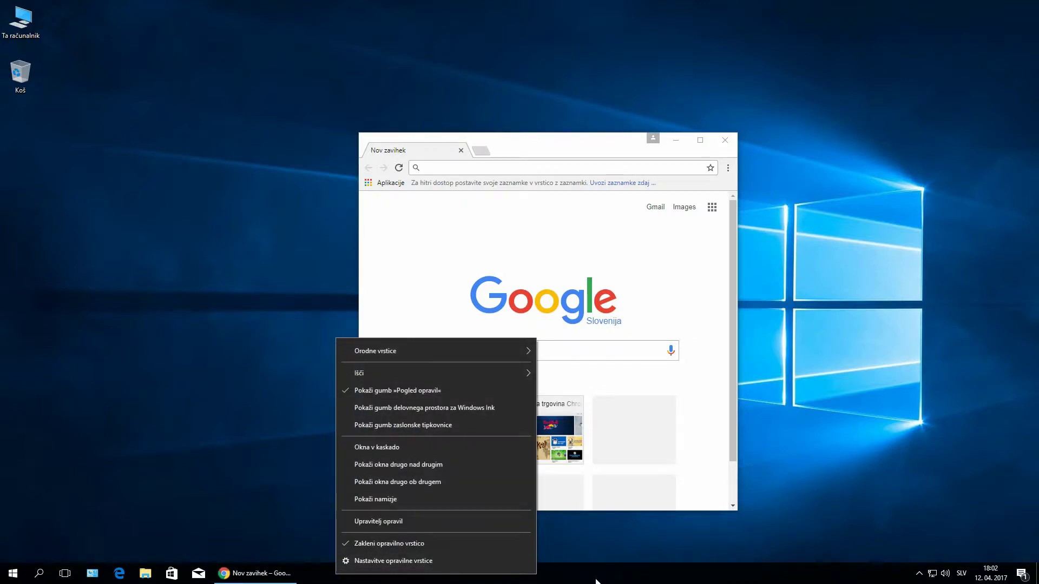
left_click(394, 561)
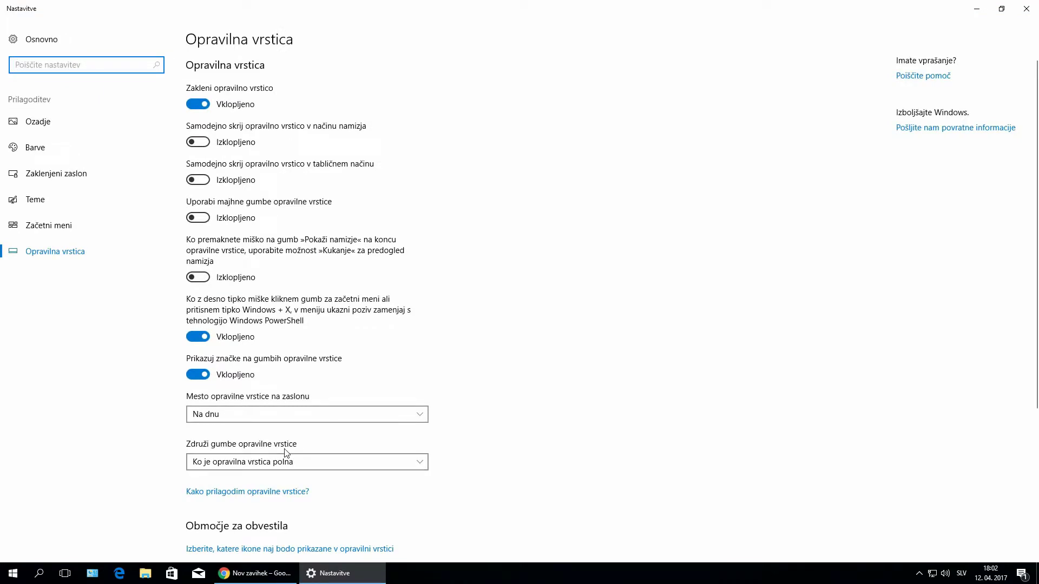
left_click(303, 462)
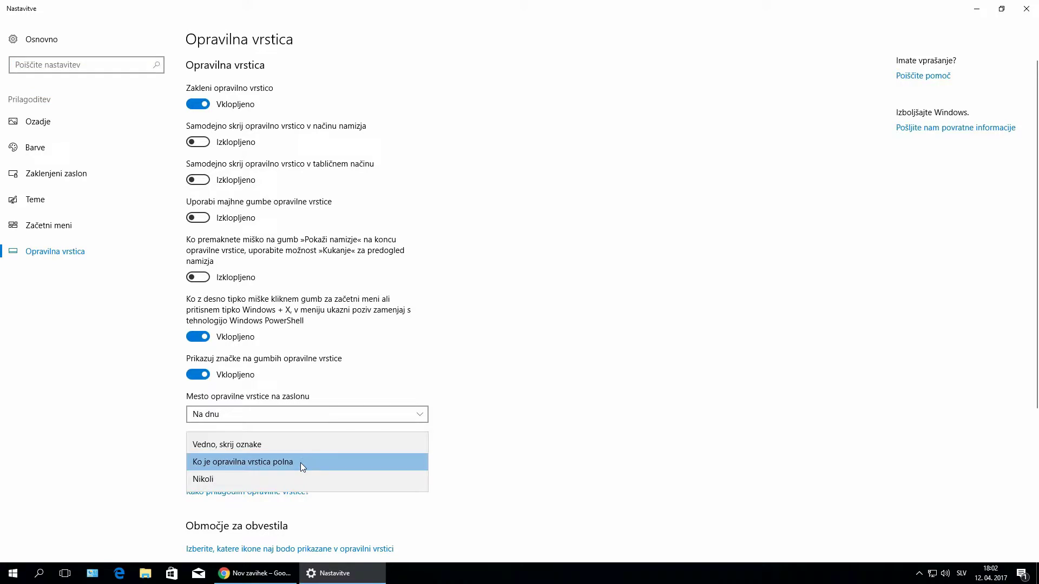
left_click(259, 446)
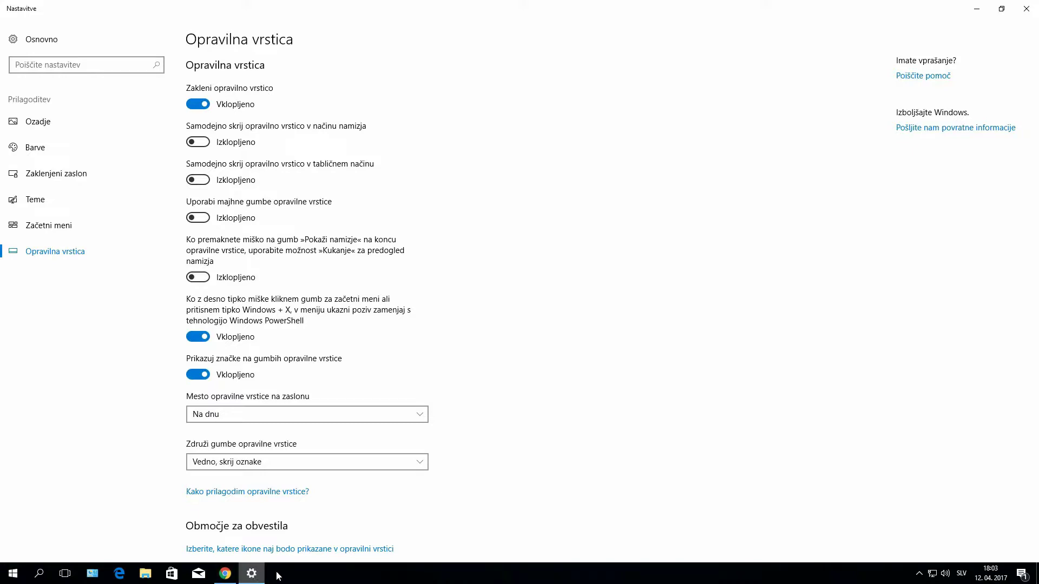
Set the combining of taskbar buttons back to "Ko je opravilna vrstica polna" and close the settings window
left_click(246, 466)
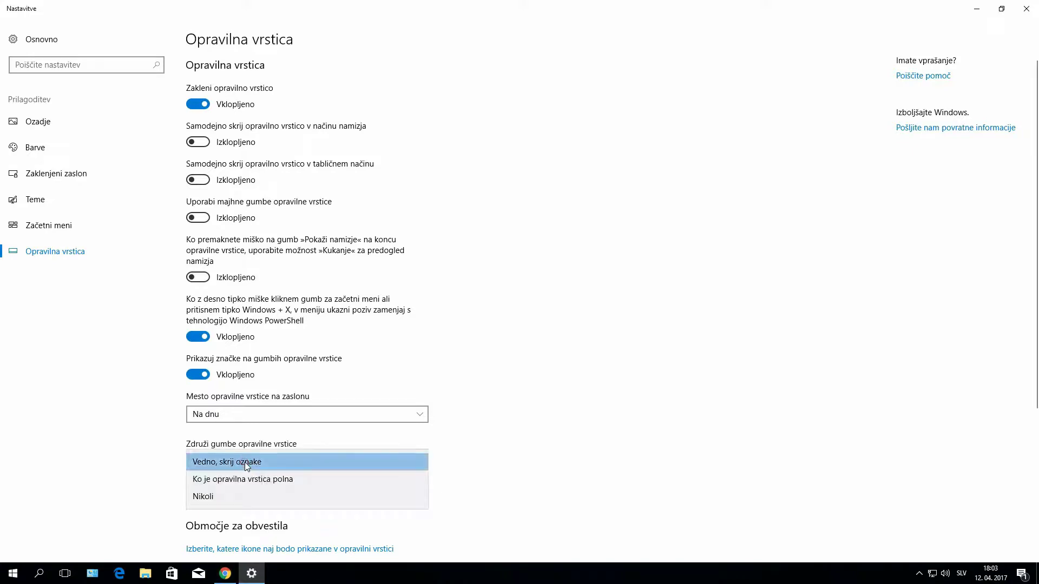
left_click(271, 480)
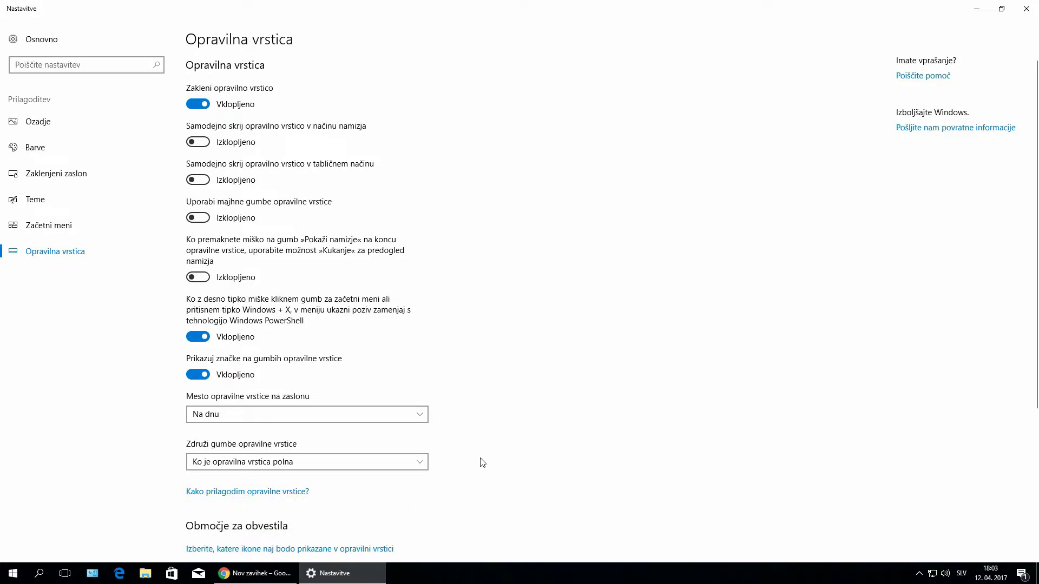
left_click(1035, 8)
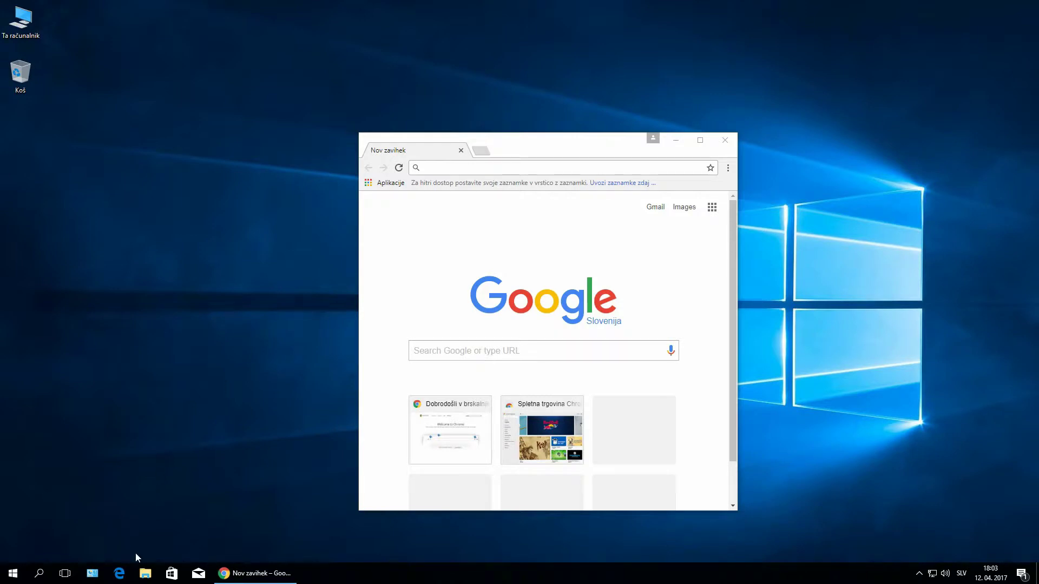
Open Microsoft Edge, and launch Slikar from the "Pripomočki za Windows" folder in the installed programs list
left_click(119, 574)
left_click(13, 573)
scroll(71, 440, "down", 15)
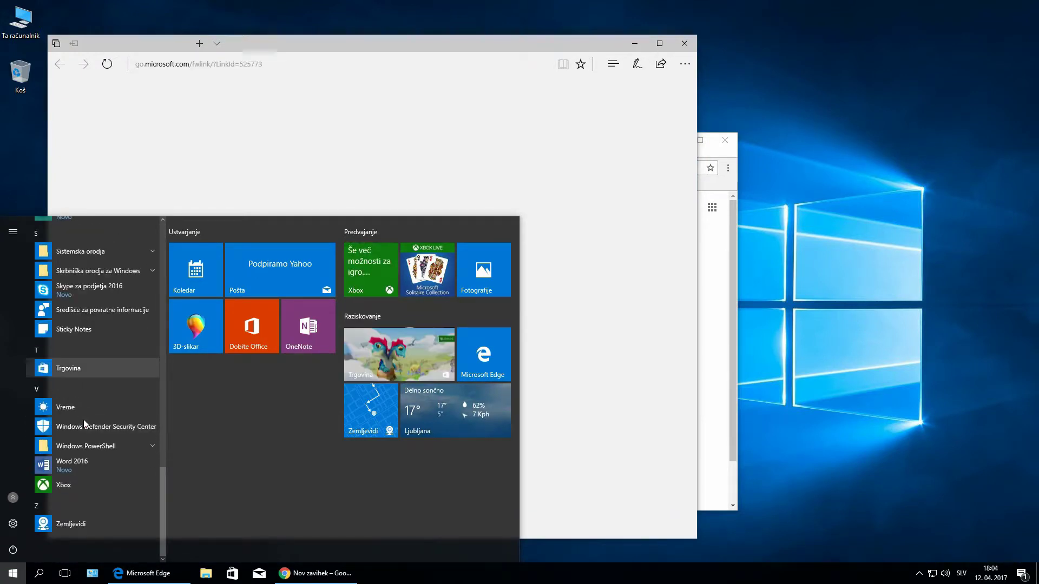
scroll(125, 357, "up", 3)
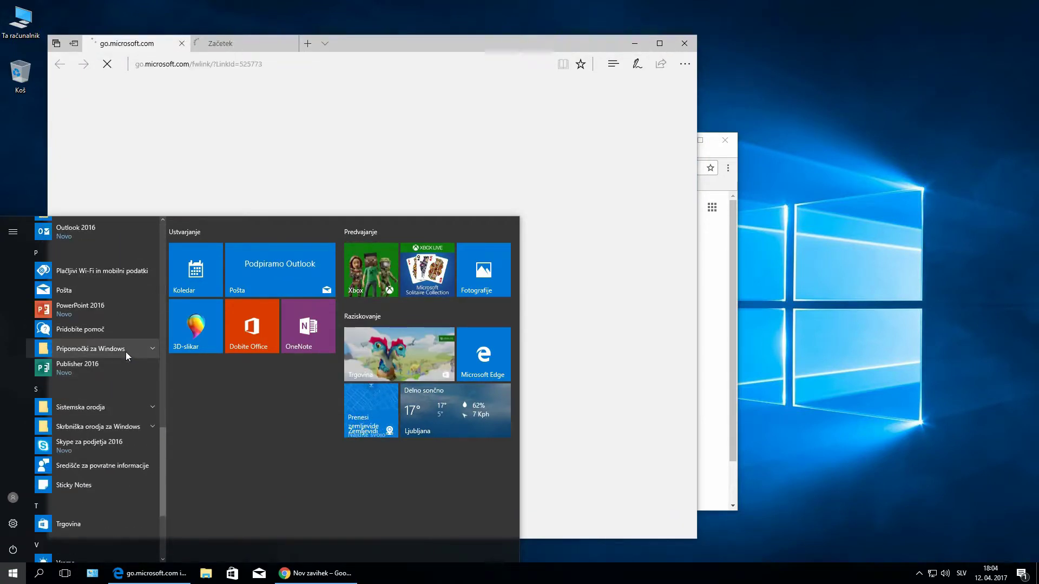
left_click(126, 351)
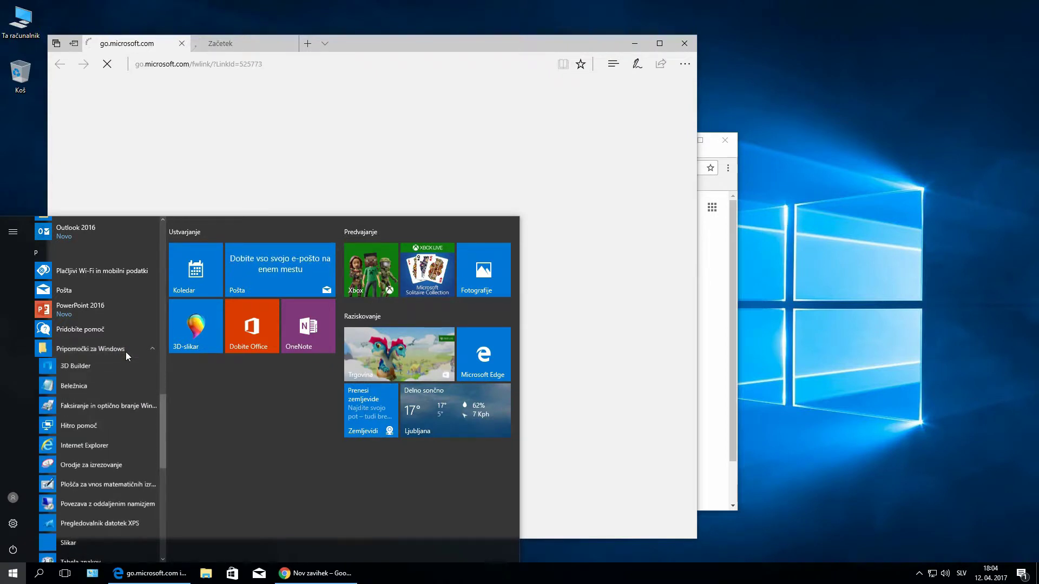
scroll(96, 406, "down", 4)
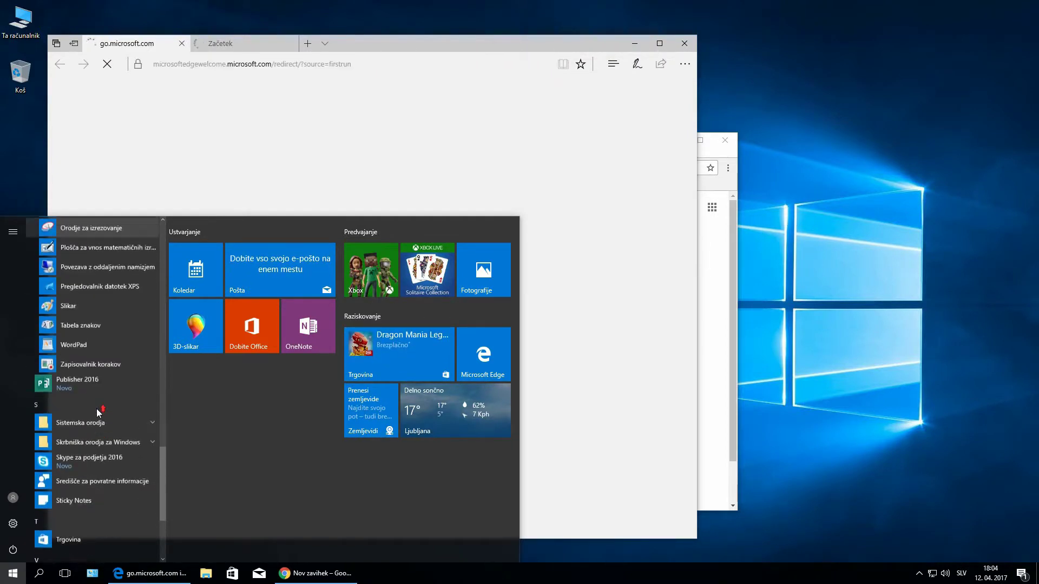
scroll(90, 409, "up", 2)
left_click(68, 440)
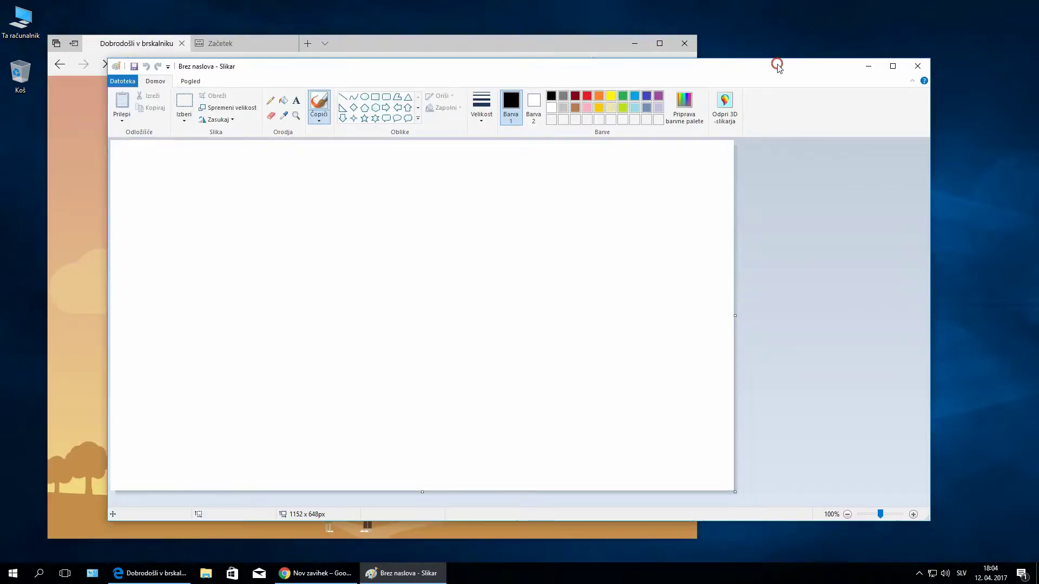
Reposition and shrink the Slikar window, and move the Chrome window to the right so that the open windows overlap
left_click_drag(777, 63, 761, 95)
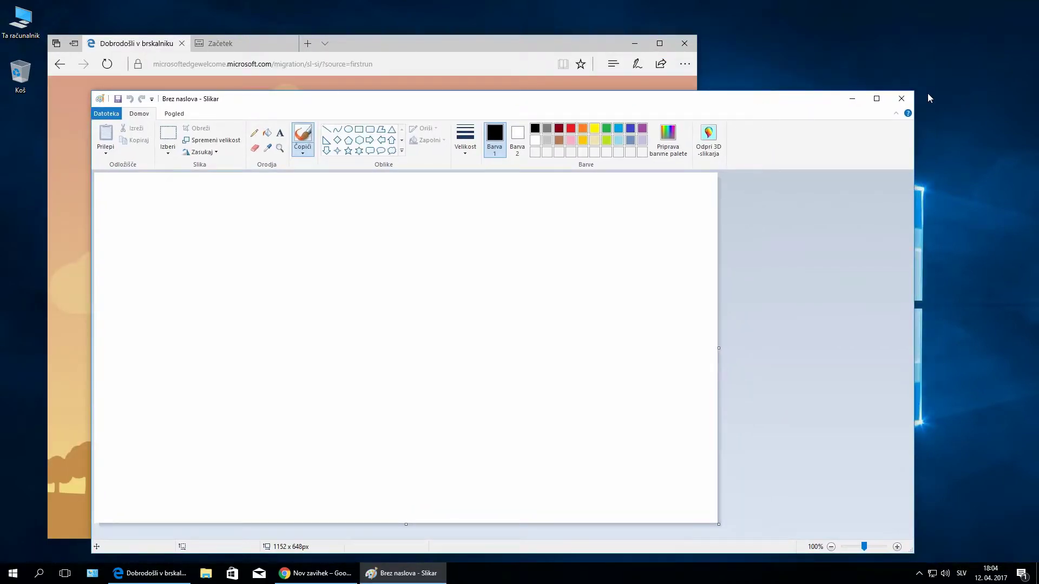
left_click_drag(914, 92, 878, 139)
left_click_drag(721, 154, 790, 152)
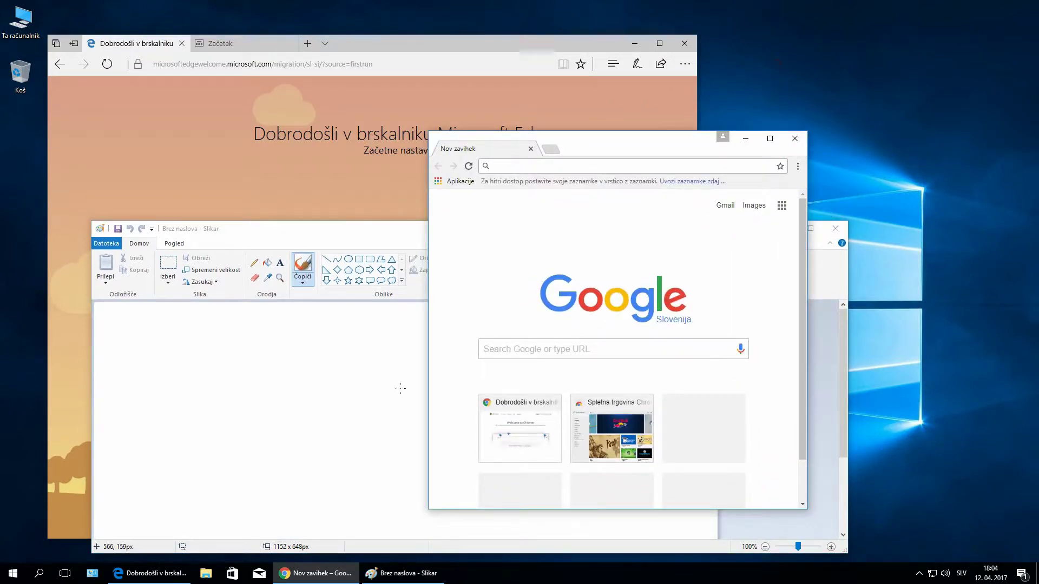
Bring the Slikar, Microsoft Edge and Chrome windows to the front one after another
left_click(378, 229)
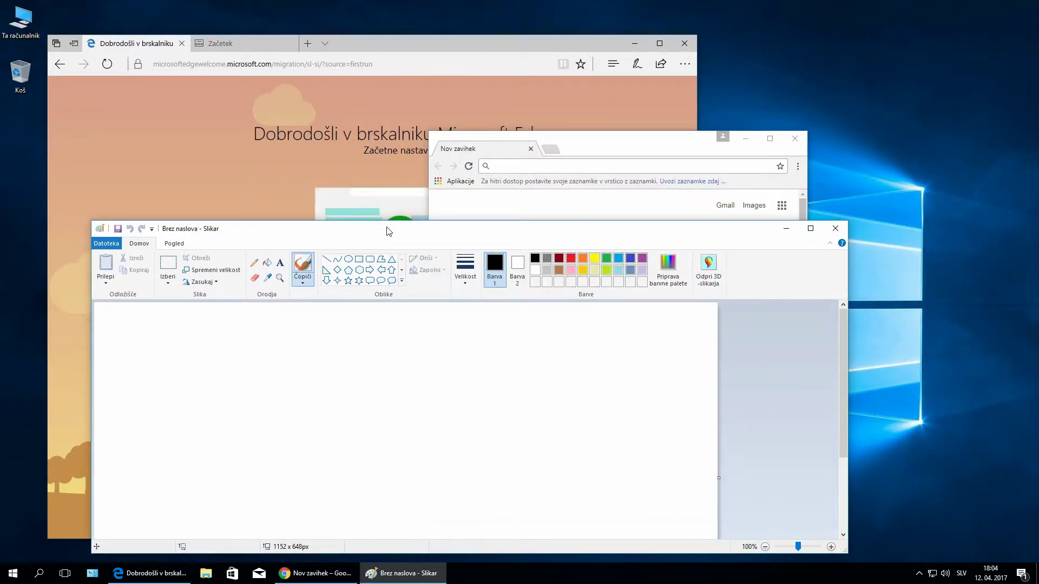
left_click(493, 43)
left_click(705, 150)
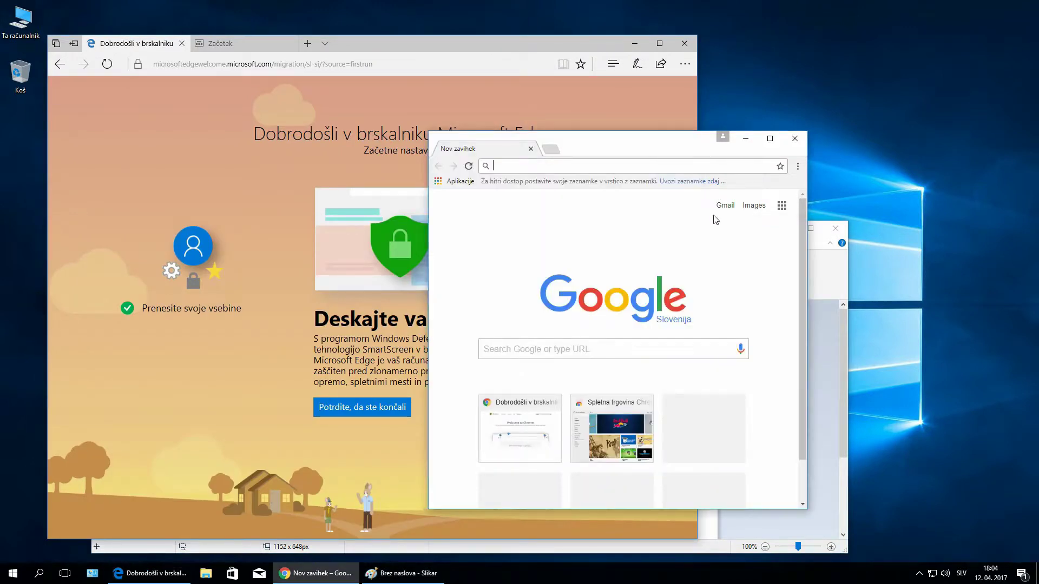
Maximize the Slikar window, switch through Chrome, Microsoft Edge and back to Slikar, and restore Slikar to its smaller size
left_click(817, 255)
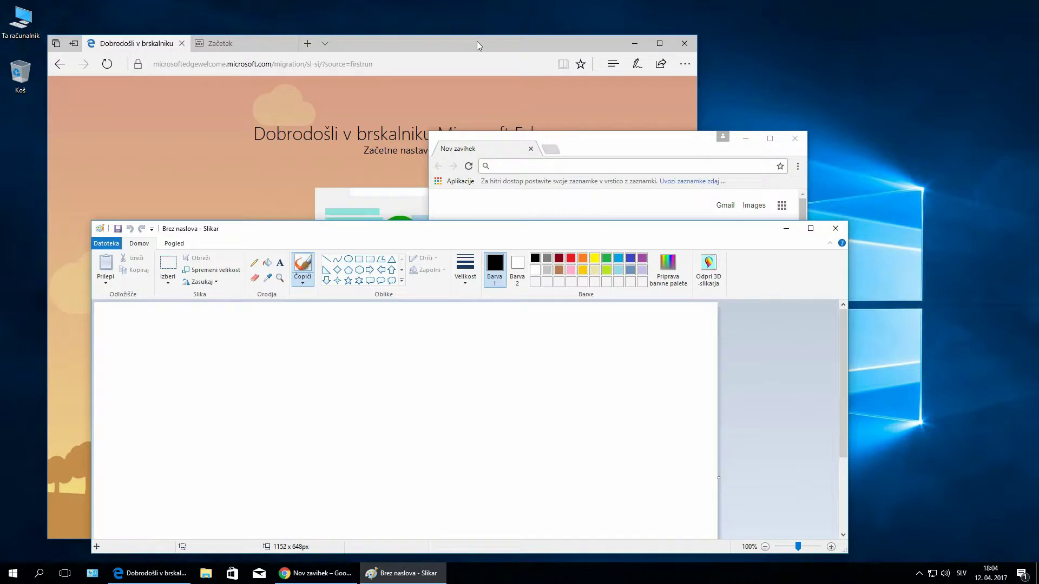
double_click(675, 227)
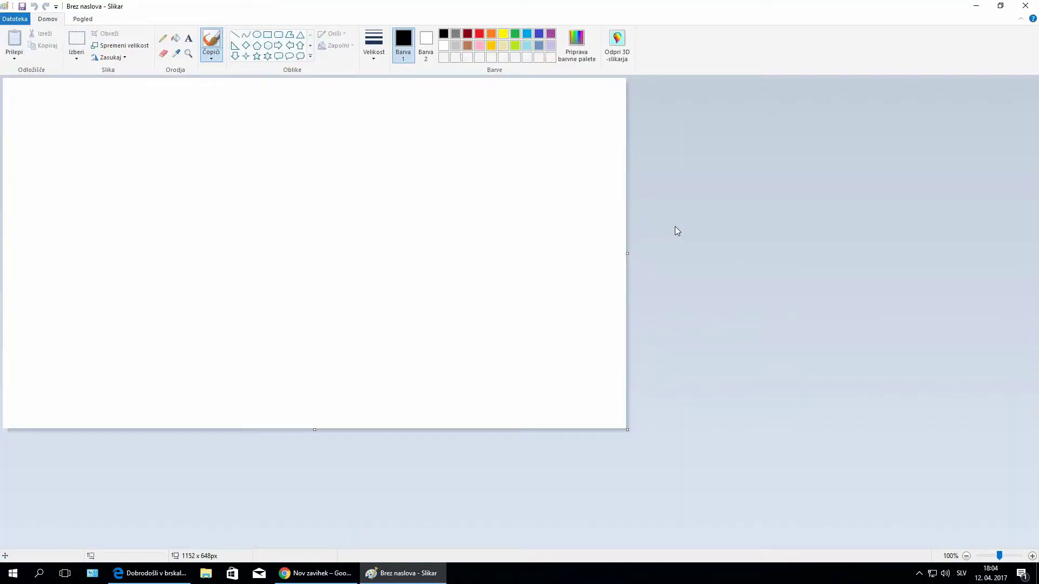
left_click(304, 574)
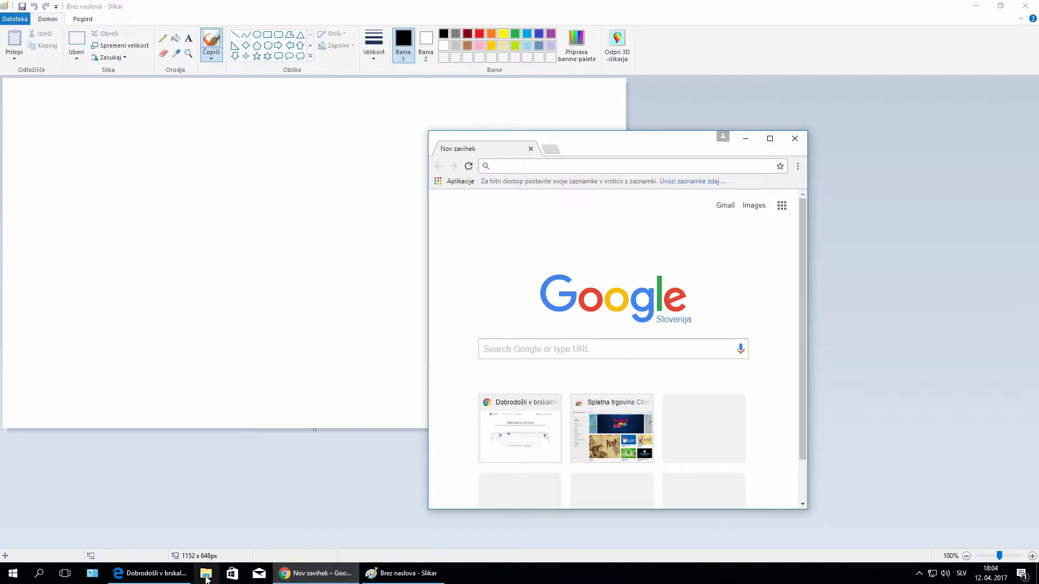
left_click(165, 577)
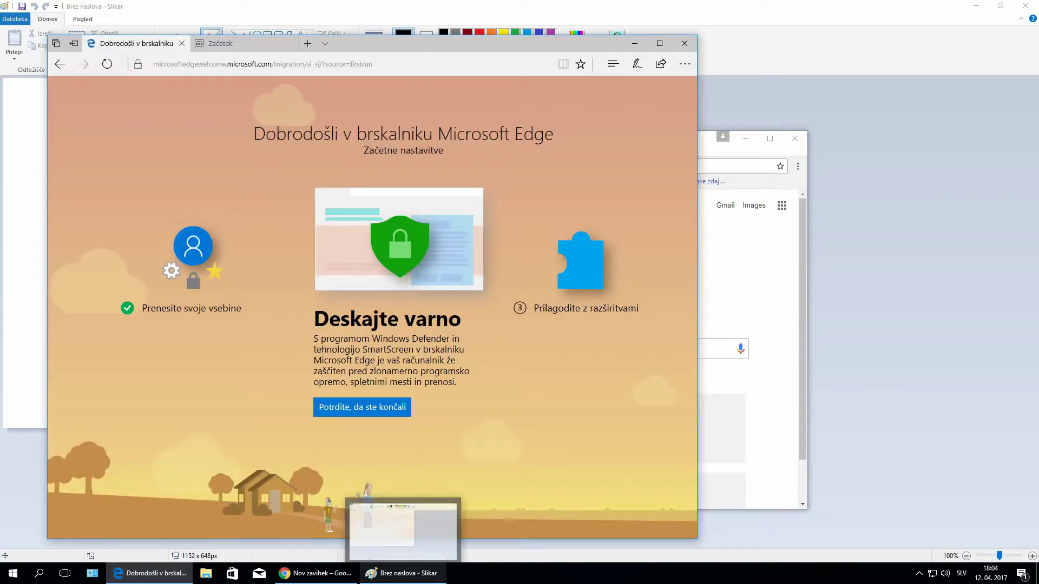
left_click(403, 574)
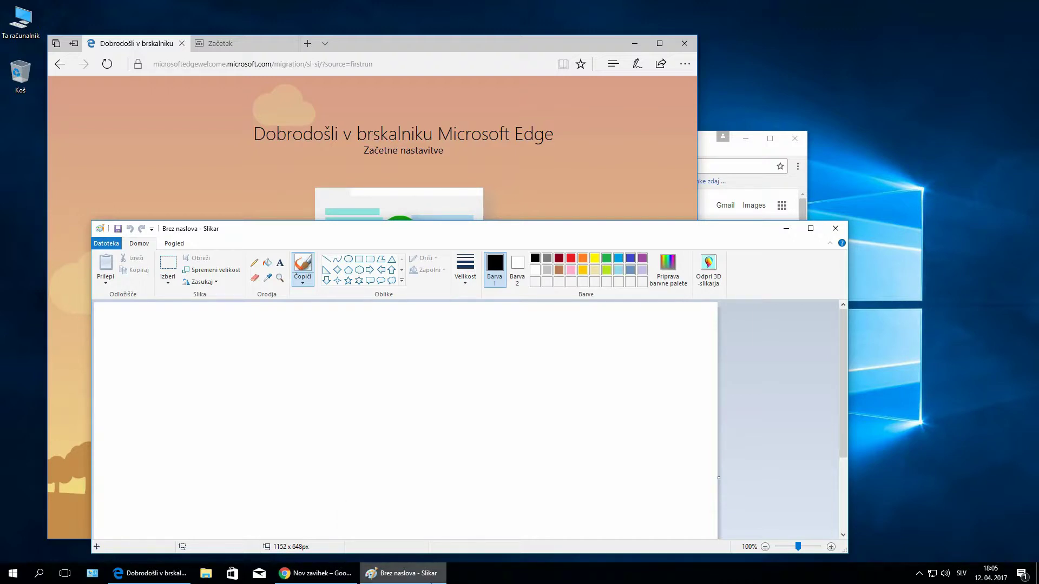
Take the focus off the Slikar window by selecting the empty desktop, and make Slikar the active window again
mouse_move(423, 582)
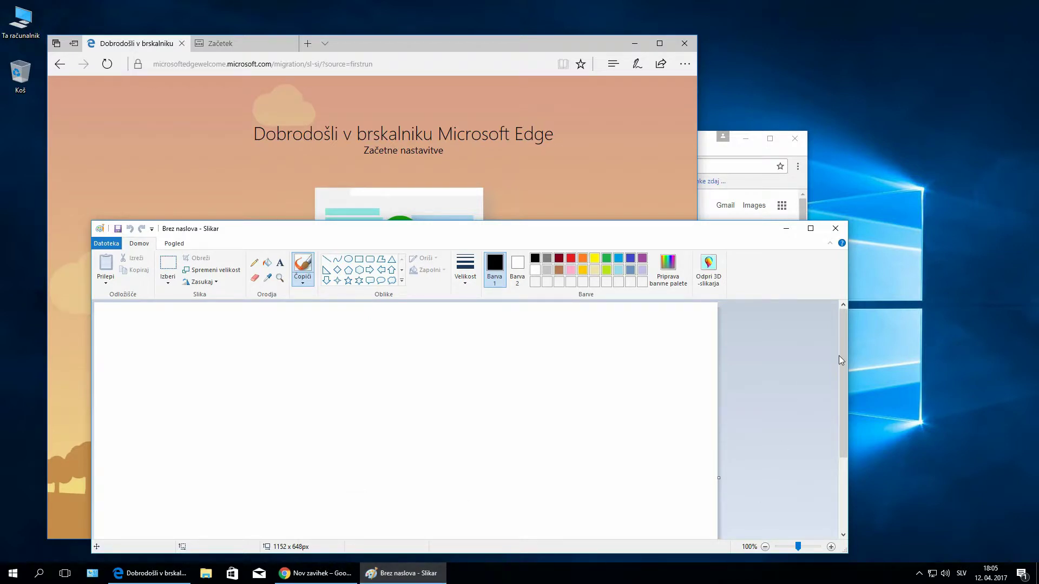
left_click(964, 237)
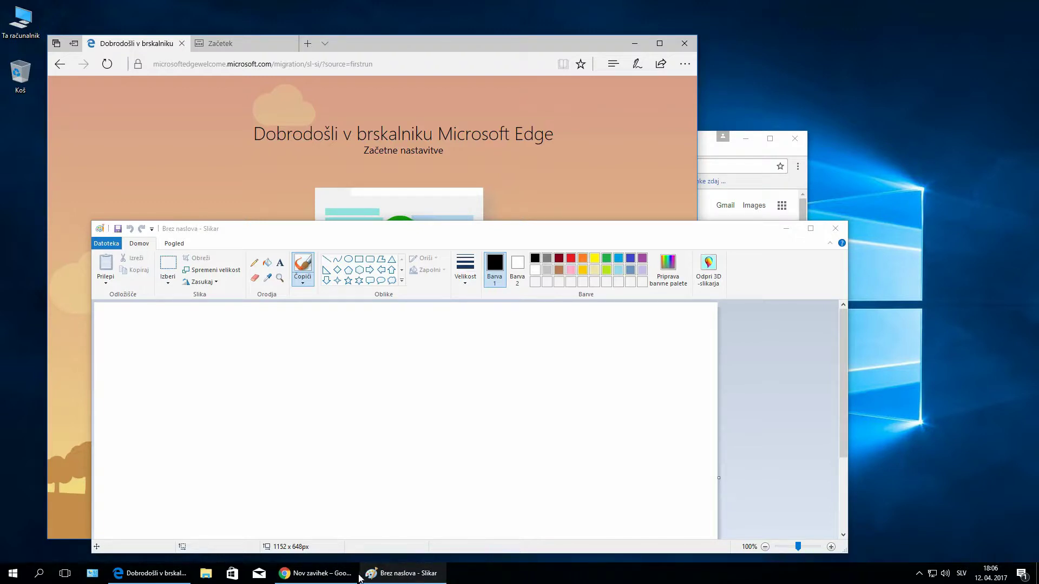
mouse_move(385, 577)
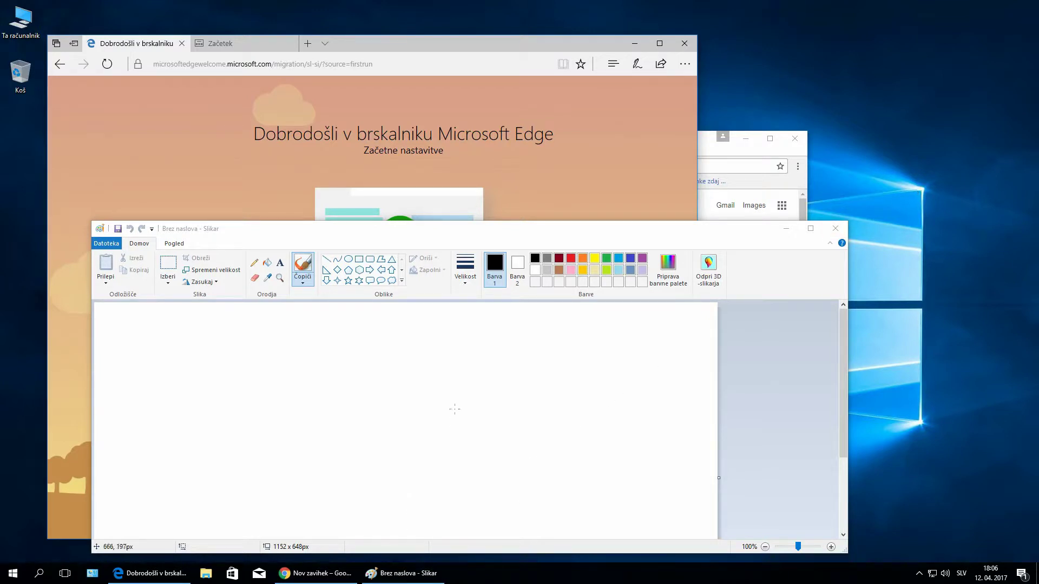
left_click(491, 259)
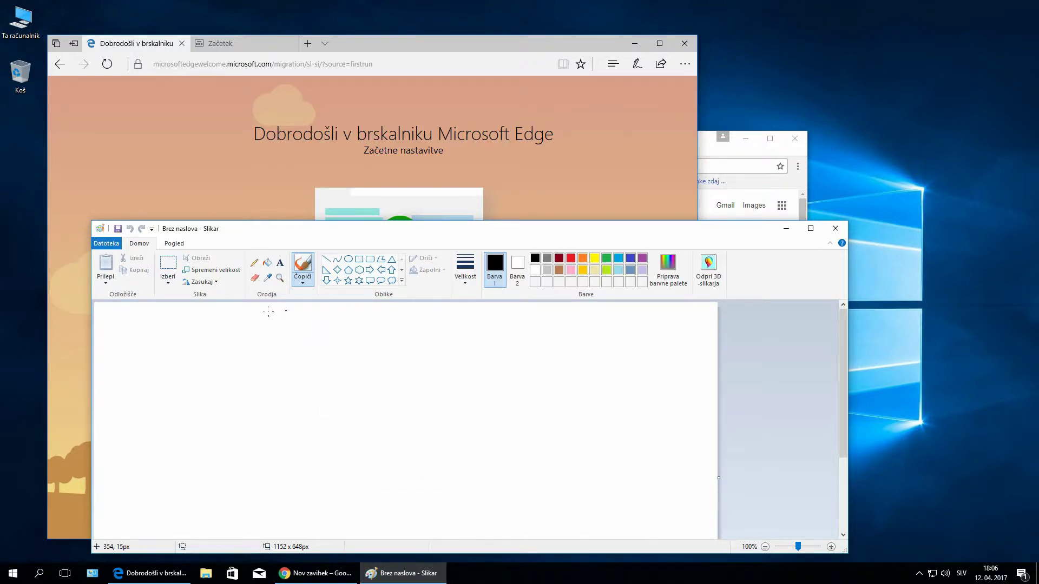
Add the text "dztztrz" to the Slikar canvas and draw freehand pencil lines beside it
left_click(280, 263)
left_click(213, 379)
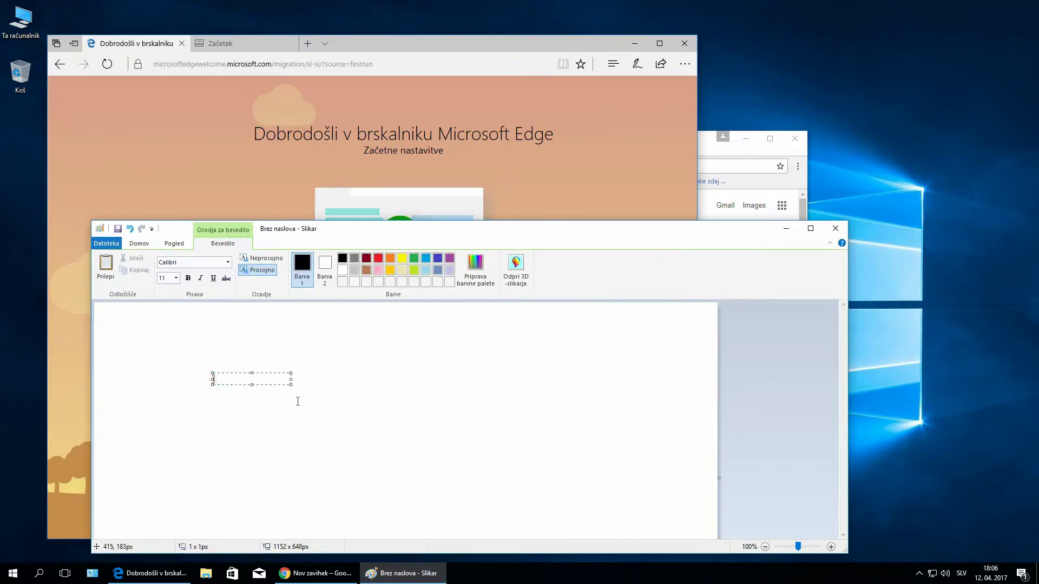
type("dztztrz")
left_click(139, 244)
left_click(254, 263)
mouse_move(395, 380)
left_mouse_down()
mouse_move(479, 428)
mouse_move(423, 445)
left_mouse_up()
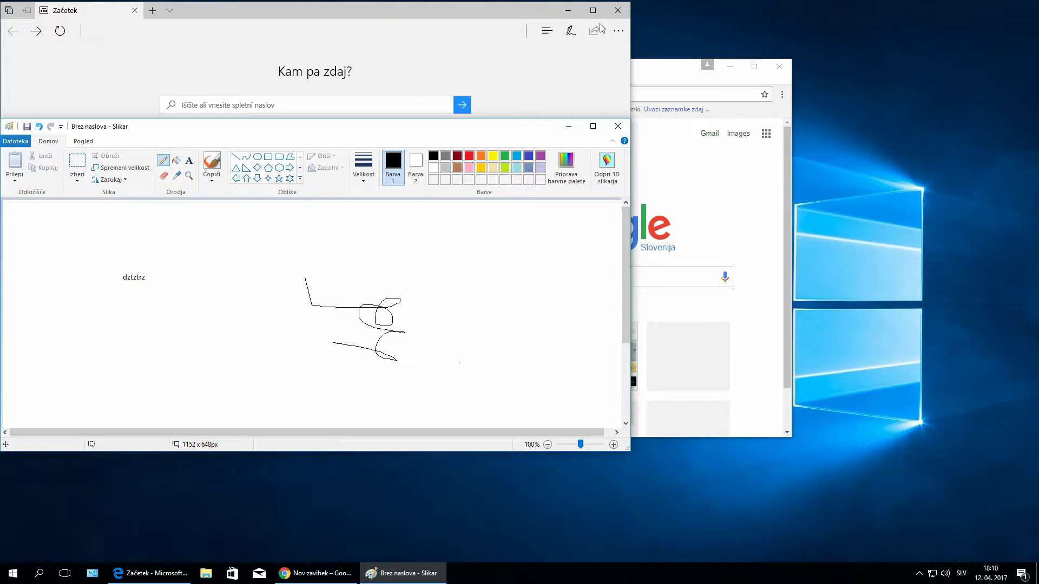
Cycle through the open windows with the window switcher, activating Chrome, Microsoft Edge and finally Slikar
key("alt")
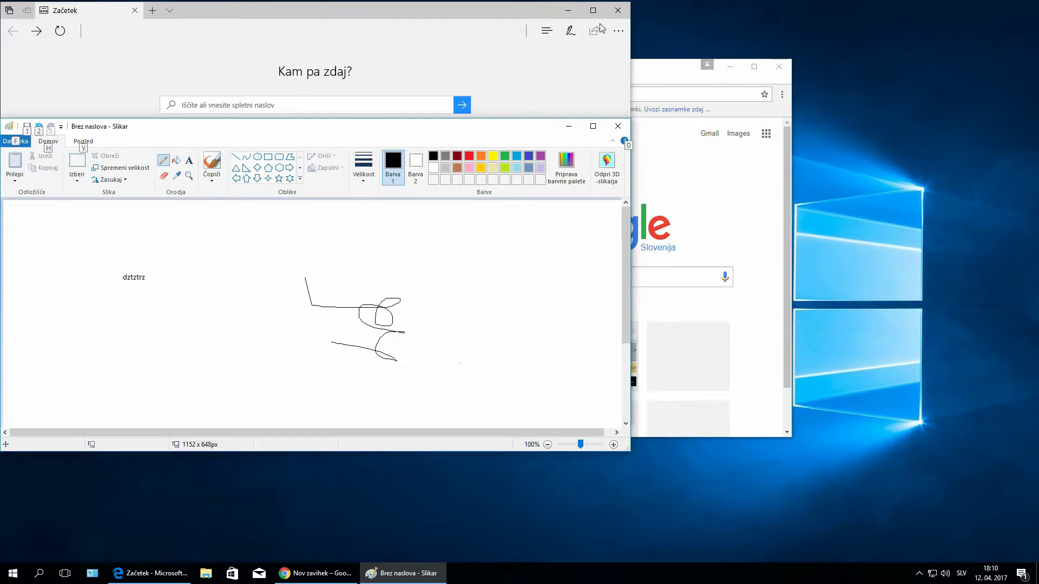
key("alt+Tab")
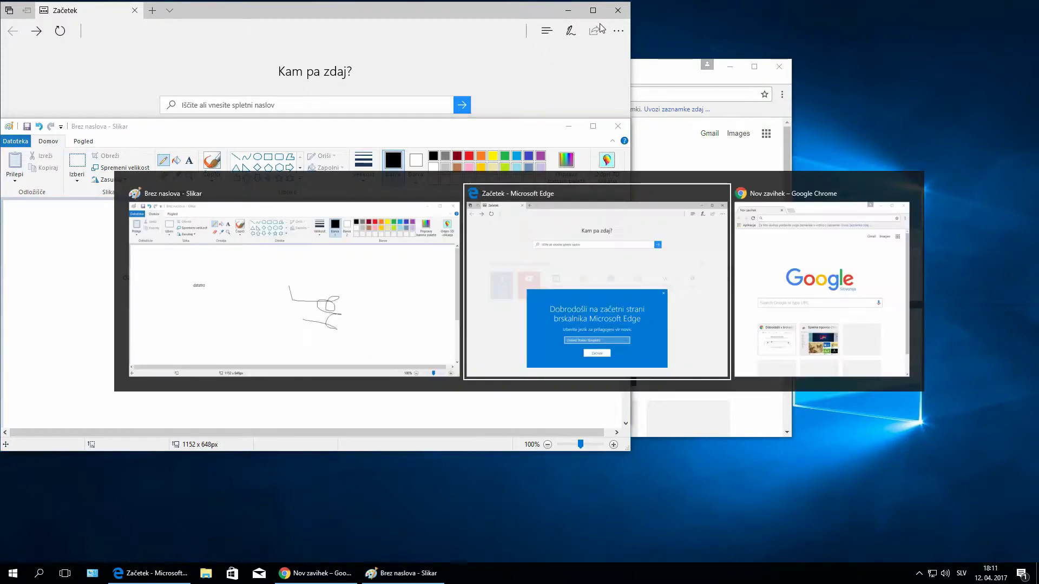
key("alt+Tab")
key("alt+Tab")
key("alt+Tab")
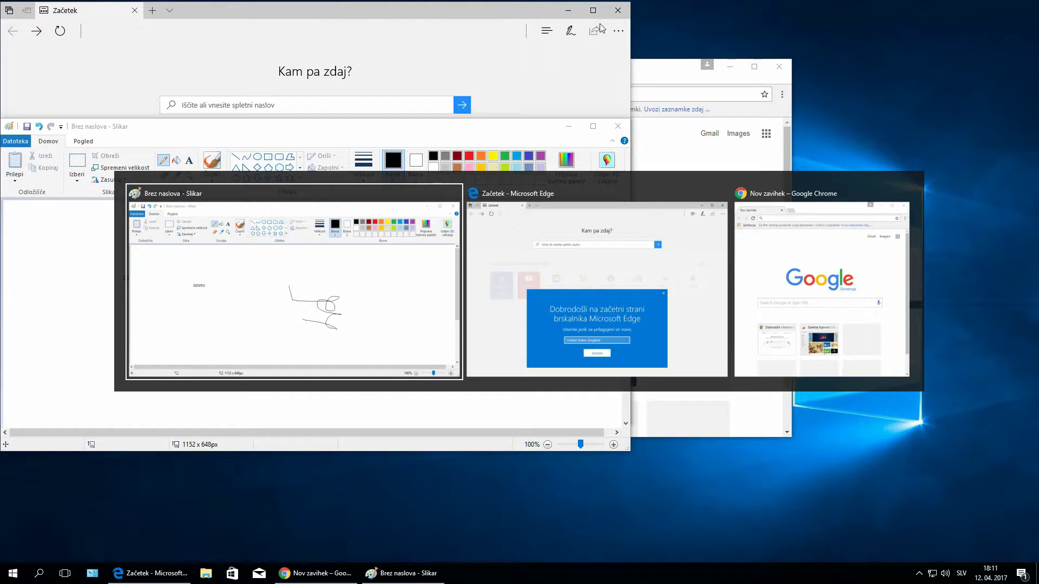
key("alt+Tab")
key("alt+Tab")
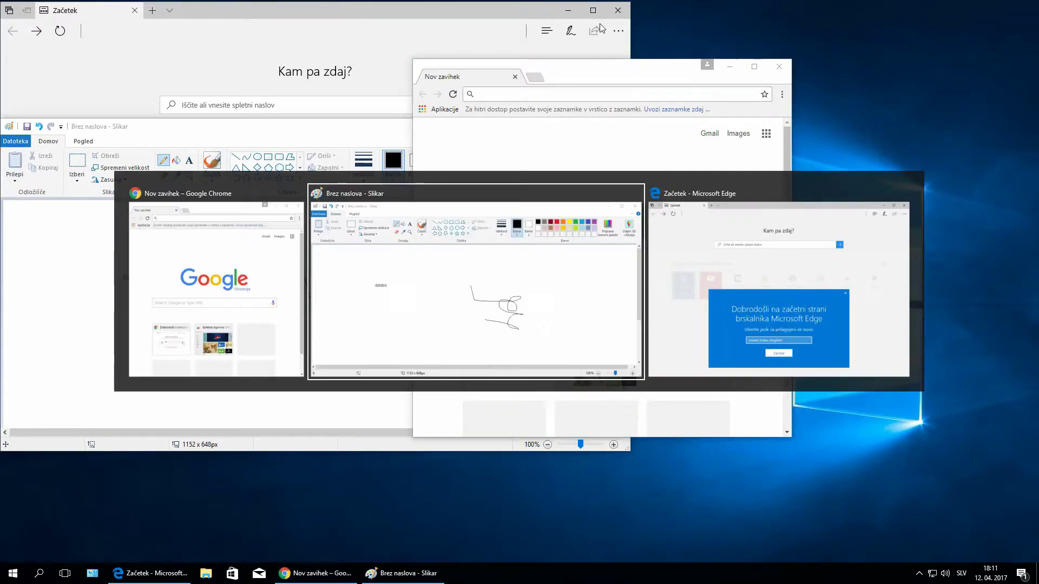
key("alt+Tab")
key("alt+Tab")
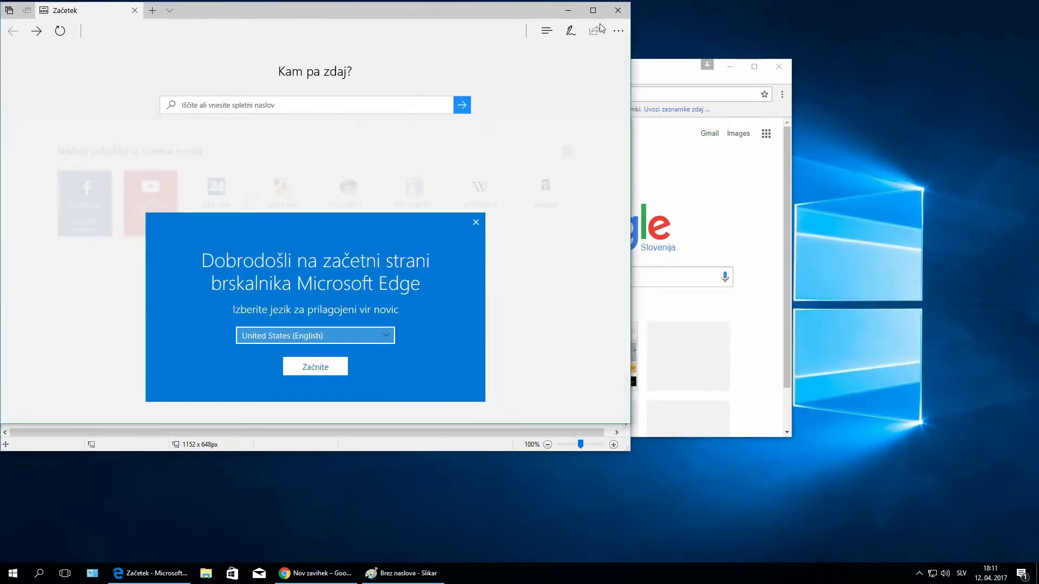
key("alt+Tab")
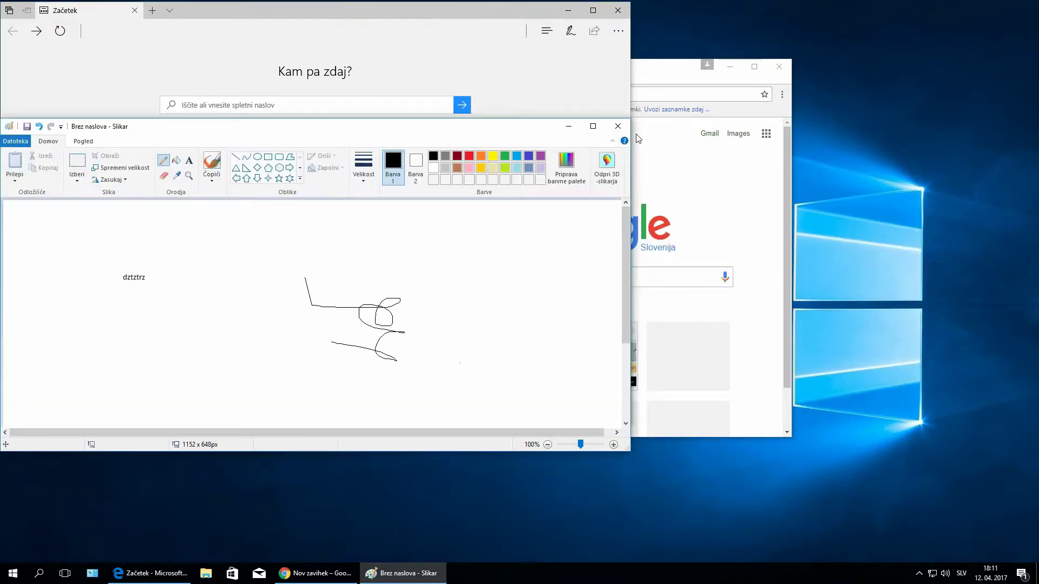
Close Slikar, choose to save the drawing, and select Namizje as the save location
left_click(619, 127)
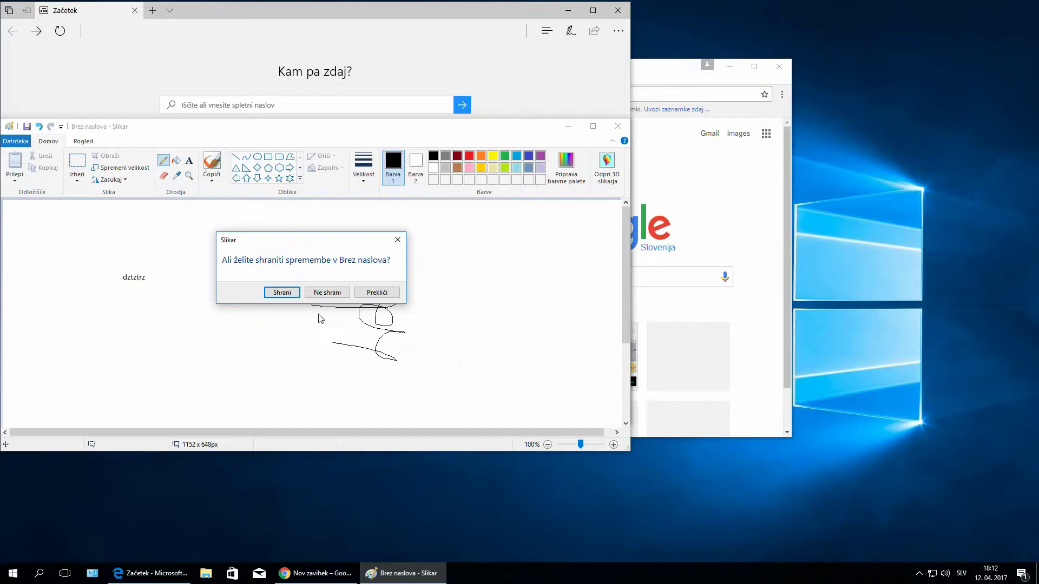
left_click(281, 293)
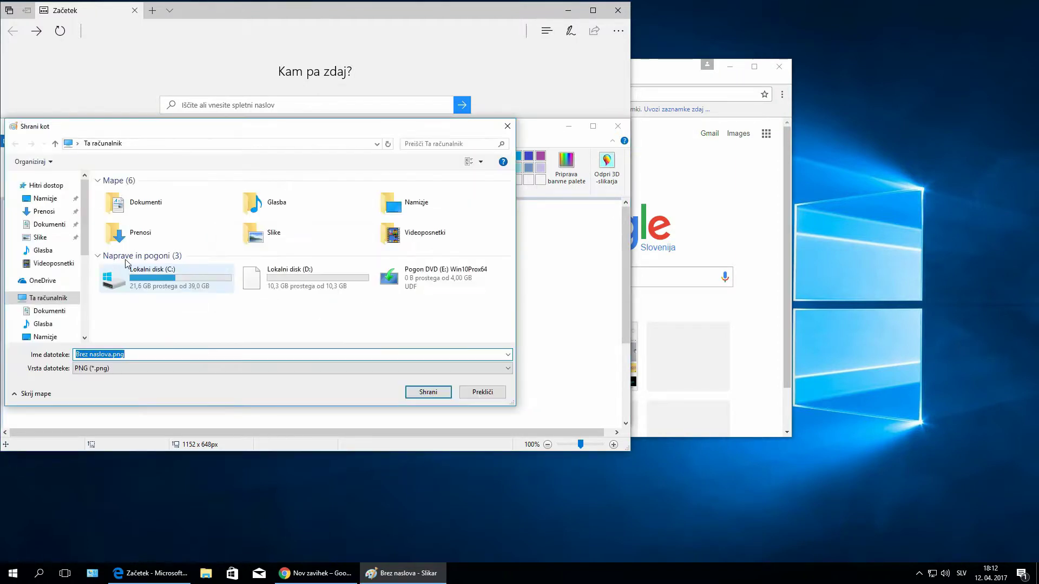
left_click(40, 200)
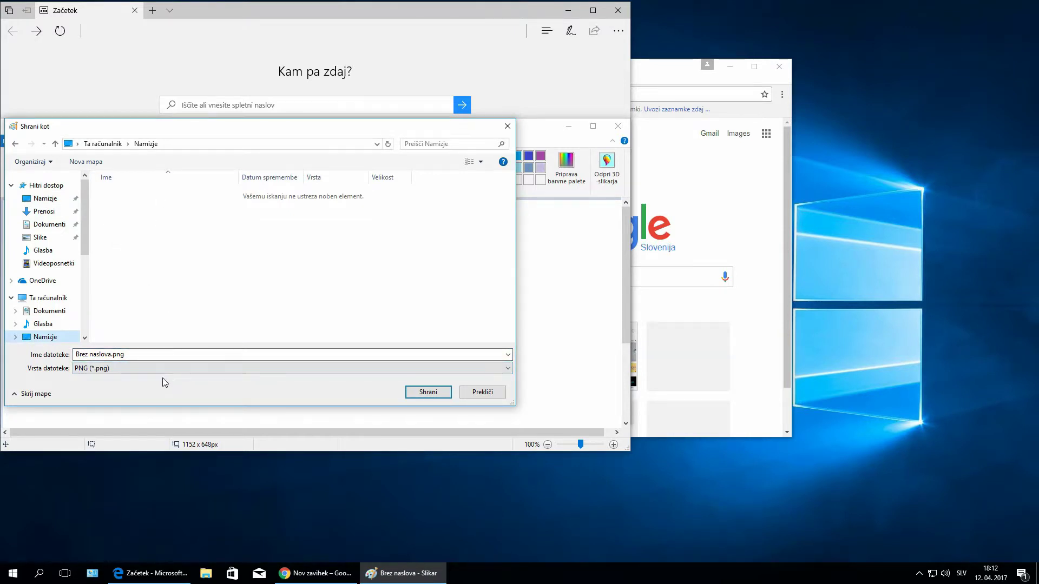
Save the drawing as "Testna slika.jpg" in the JPEG format
left_click(132, 353)
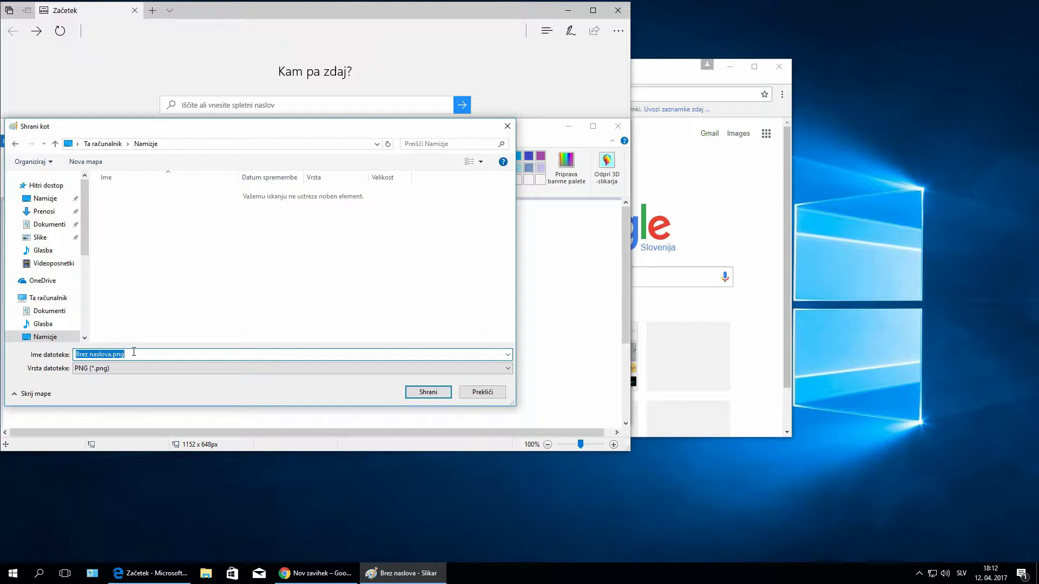
type("Testna slika")
key("BackSpace")
key("BackSpace")
key("BackSpace")
left_click(111, 368)
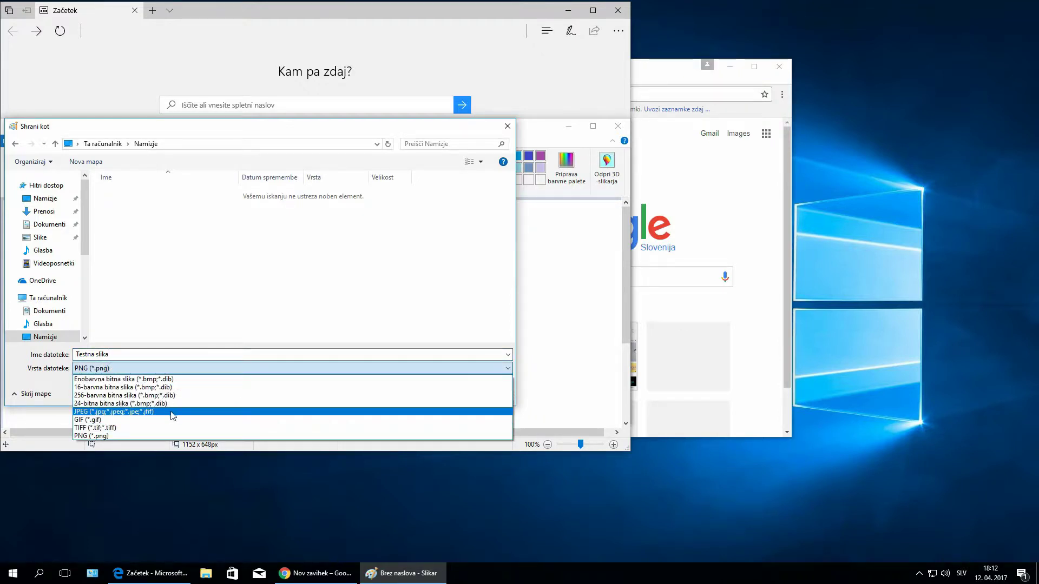
left_click(146, 410)
left_click(139, 353)
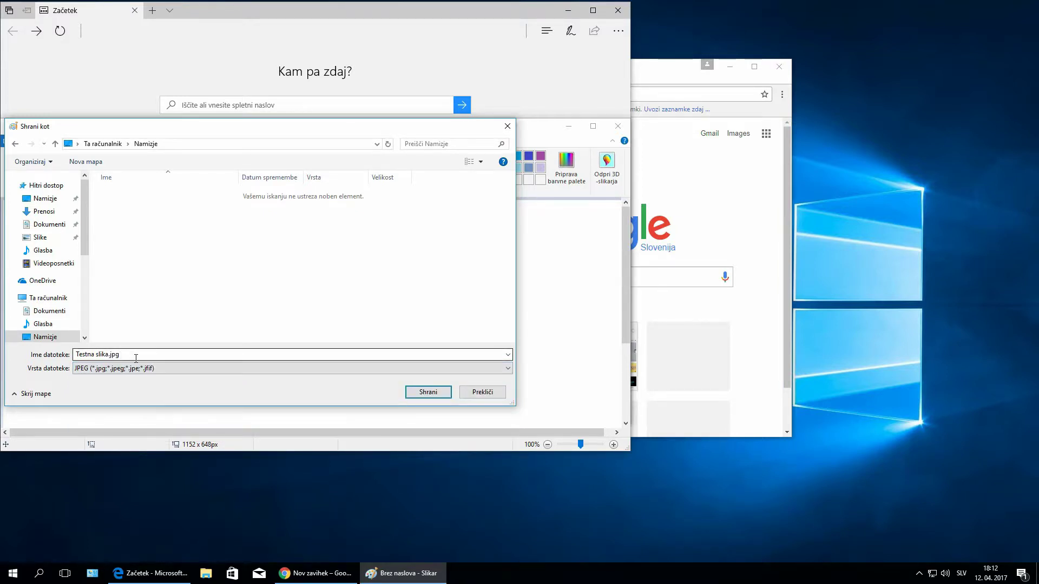
left_click(427, 391)
key("alt+F4")
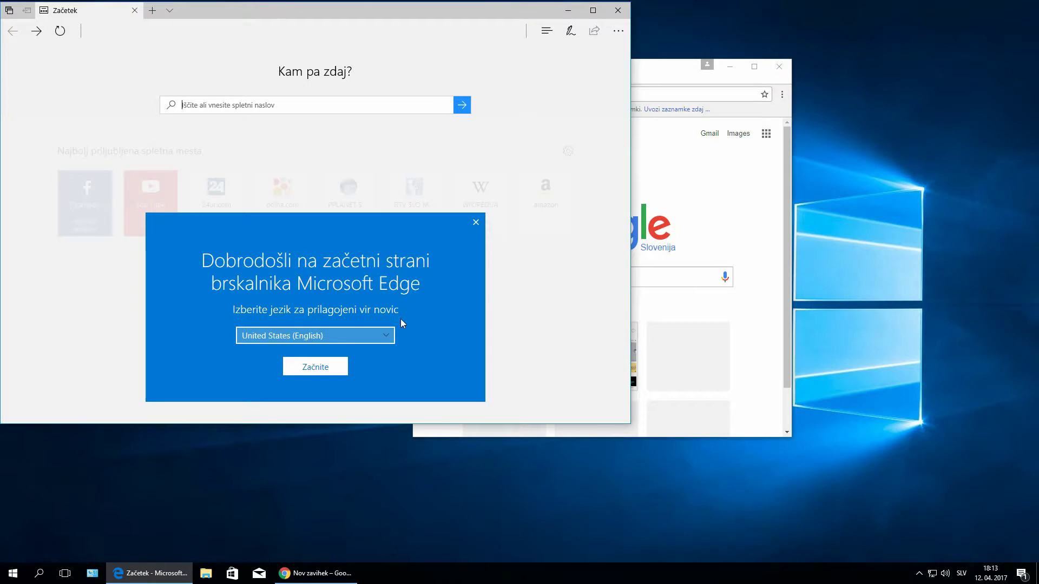
Dismiss the welcome box on the Microsoft Edge start page, and close the Edge and Chrome windows
left_click(477, 223)
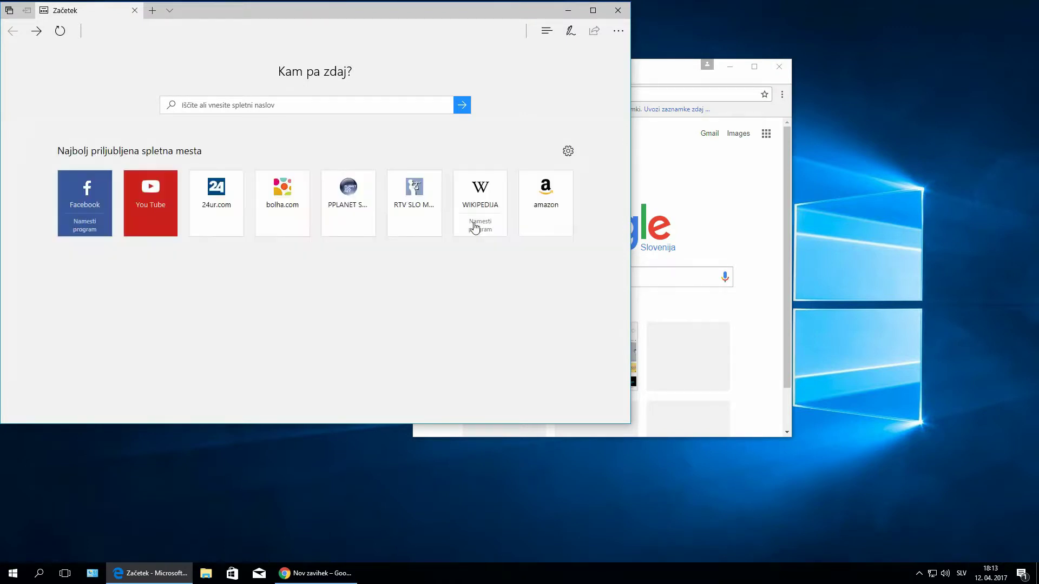
left_click(618, 10)
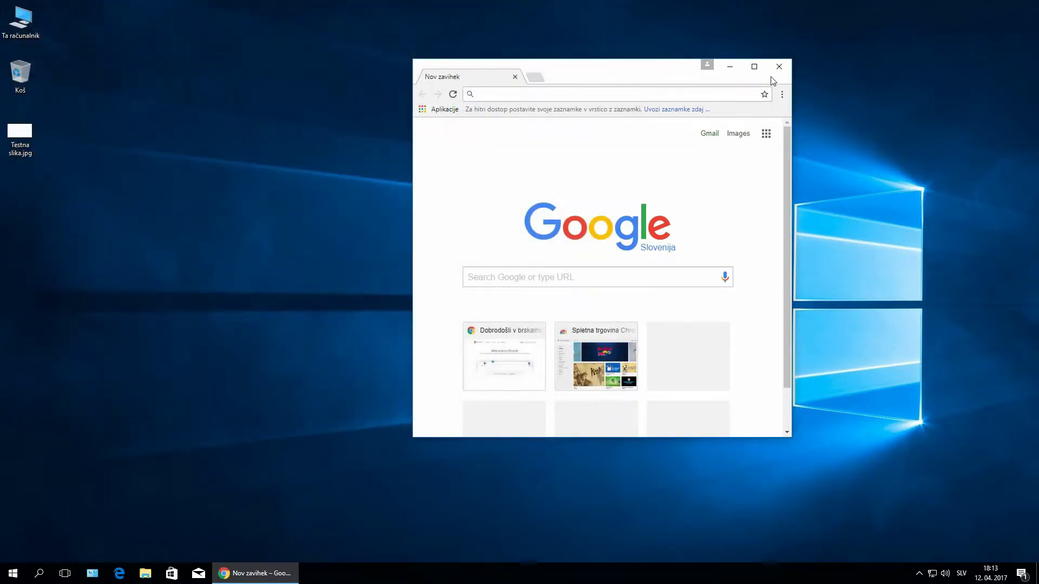
left_click(779, 66)
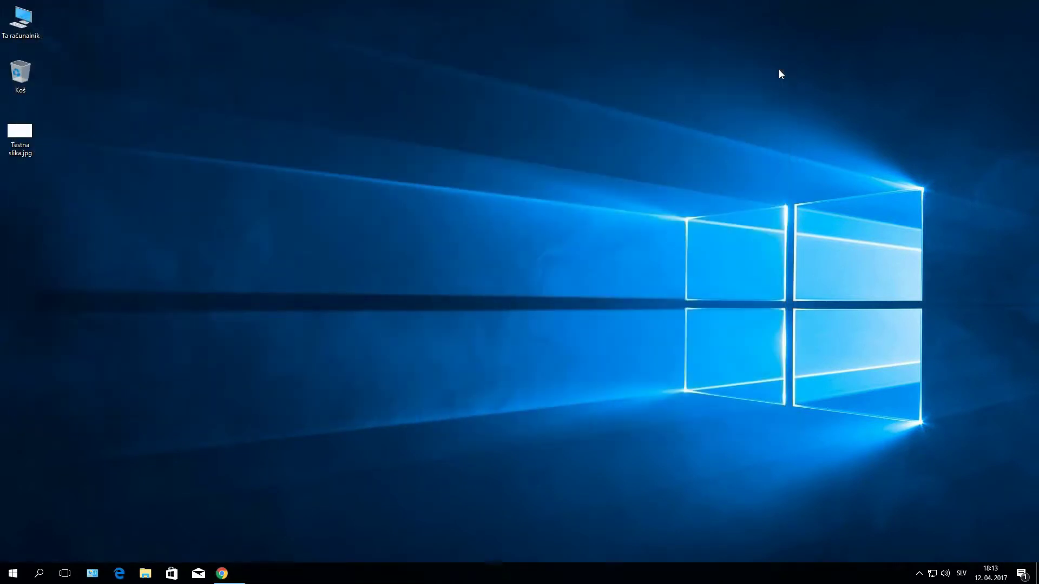
Launch Word 2016 from the installed programs list
left_click(9, 580)
scroll(85, 455, "down", 15)
left_click(70, 463)
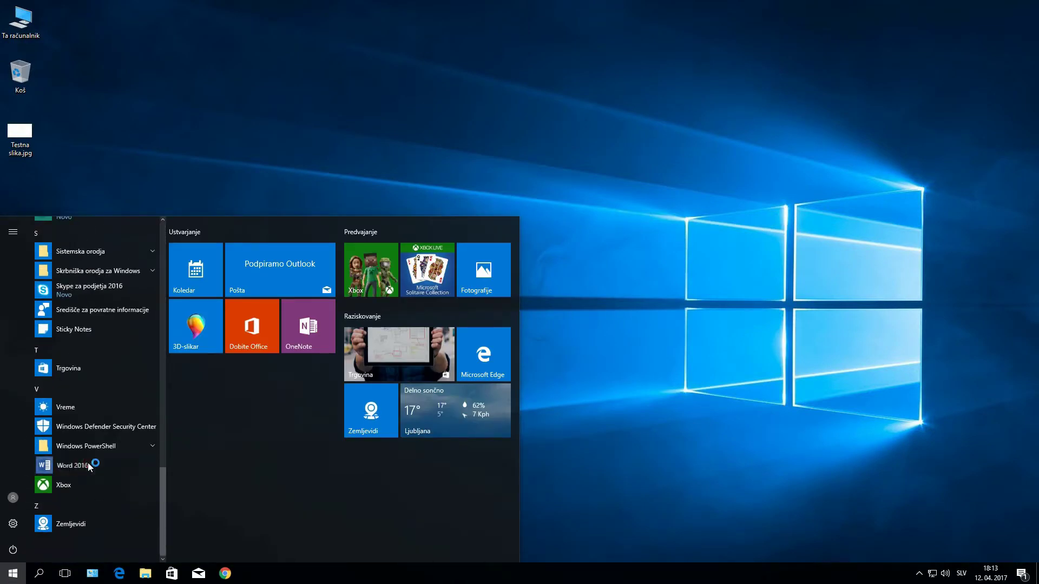
Open Chrome, and launch 7-Zip File Manager from the "7-Zip" folder in the installed programs list
left_click(11, 571)
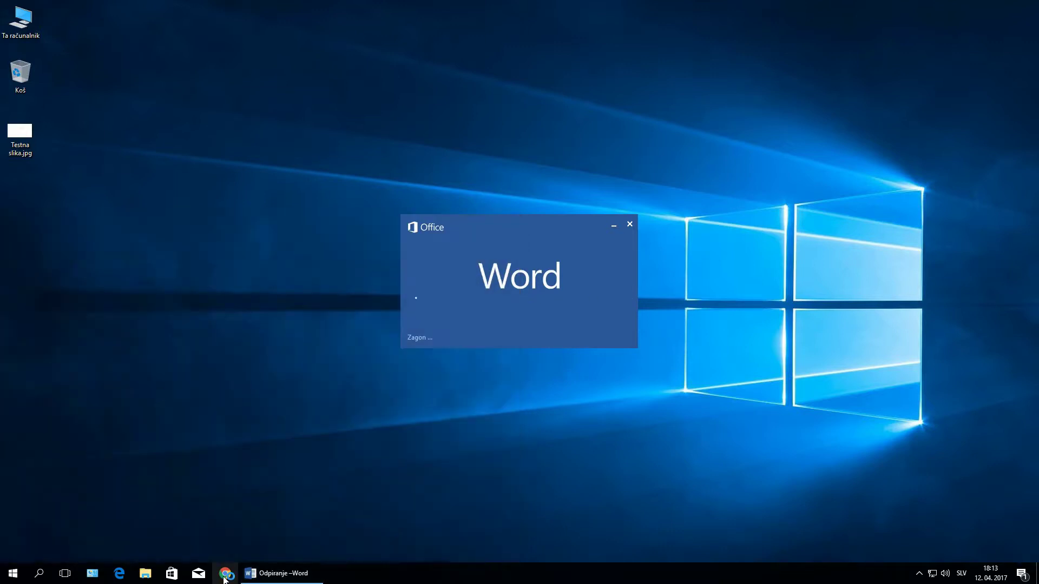
left_click(13, 574)
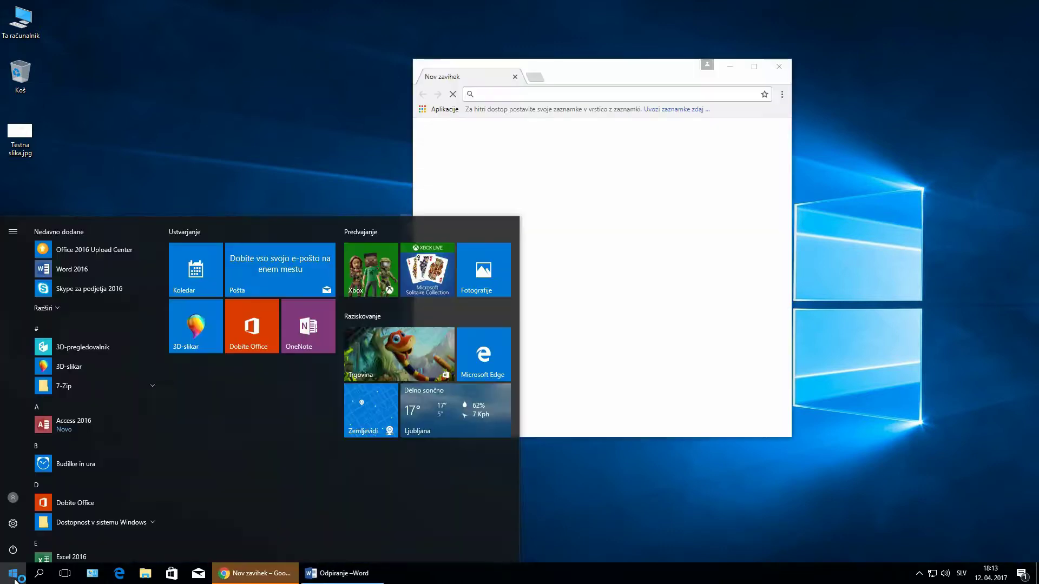
left_click(83, 385)
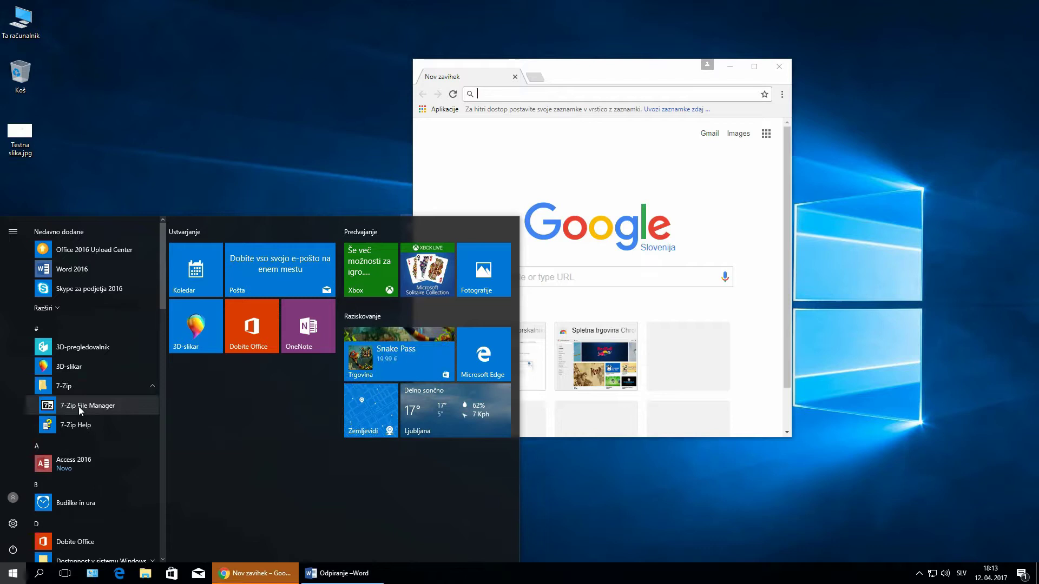
left_click(79, 406)
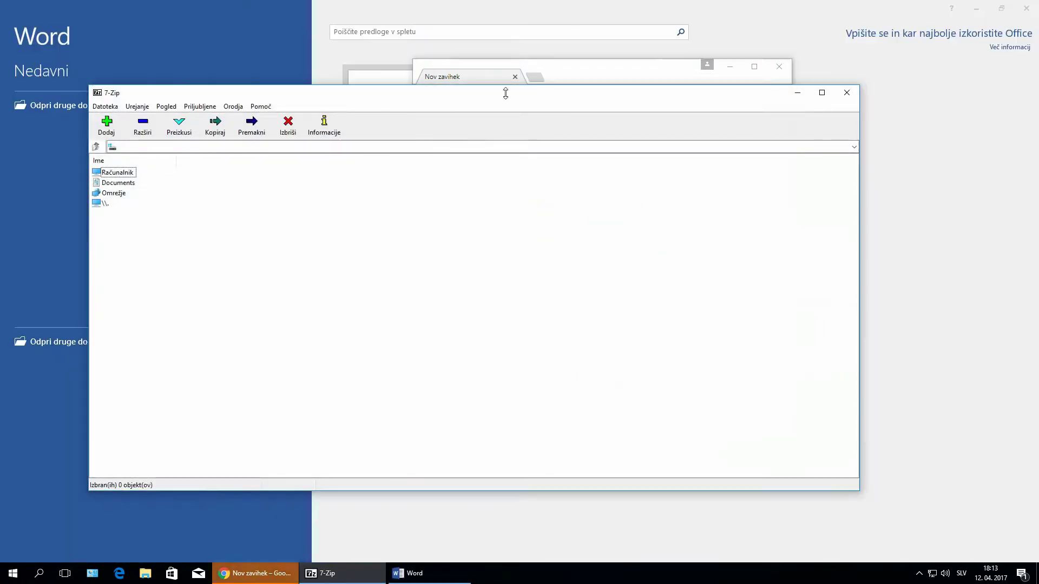
Move and shrink the 7-Zip window, and take Word out of its maximized state so that the open windows overlap
left_click_drag(509, 99, 663, 155)
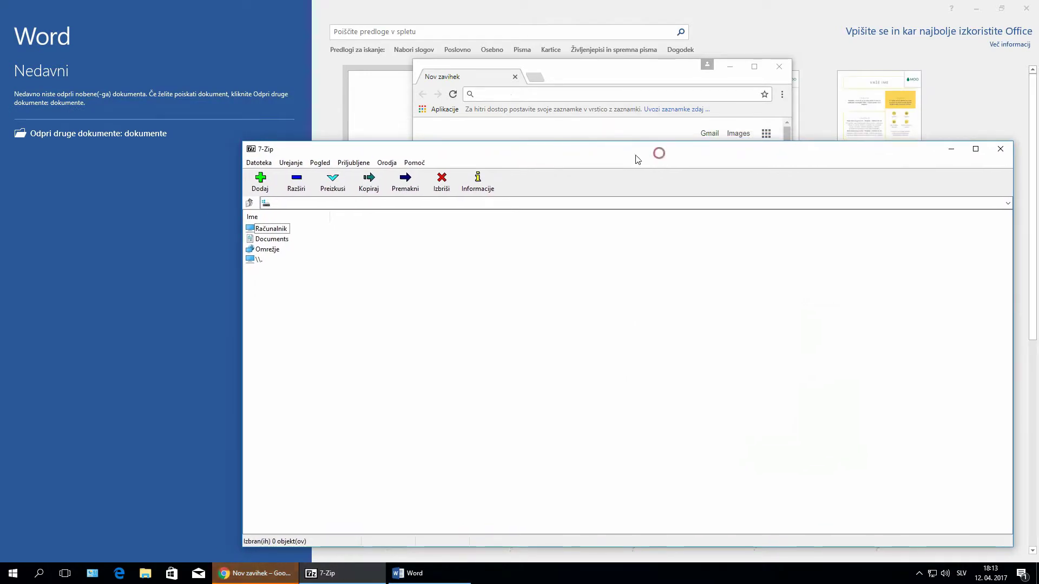
left_click_drag(241, 143, 330, 261)
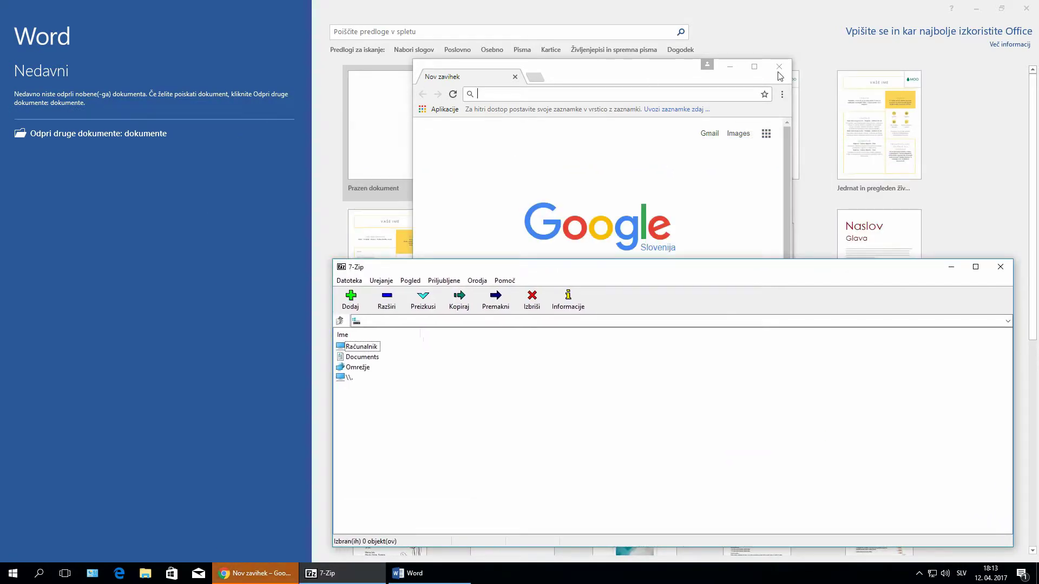
left_click_drag(840, 5, 387, 58)
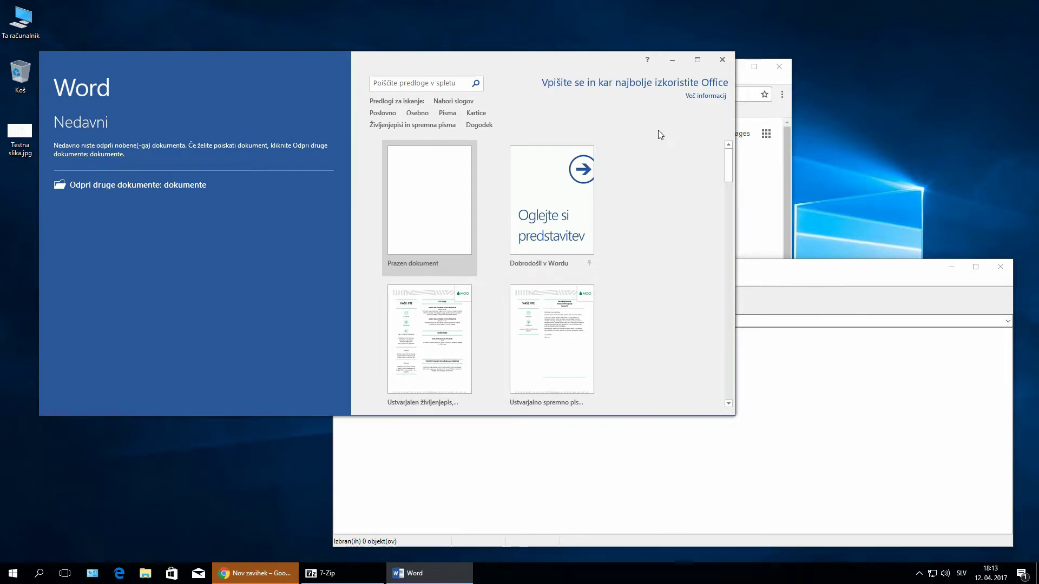
Move the Word window further left, then bring 7-Zip to the front and look through its Datoteka, Urejanje and Orodja commands
left_click_drag(578, 67, 540, 64)
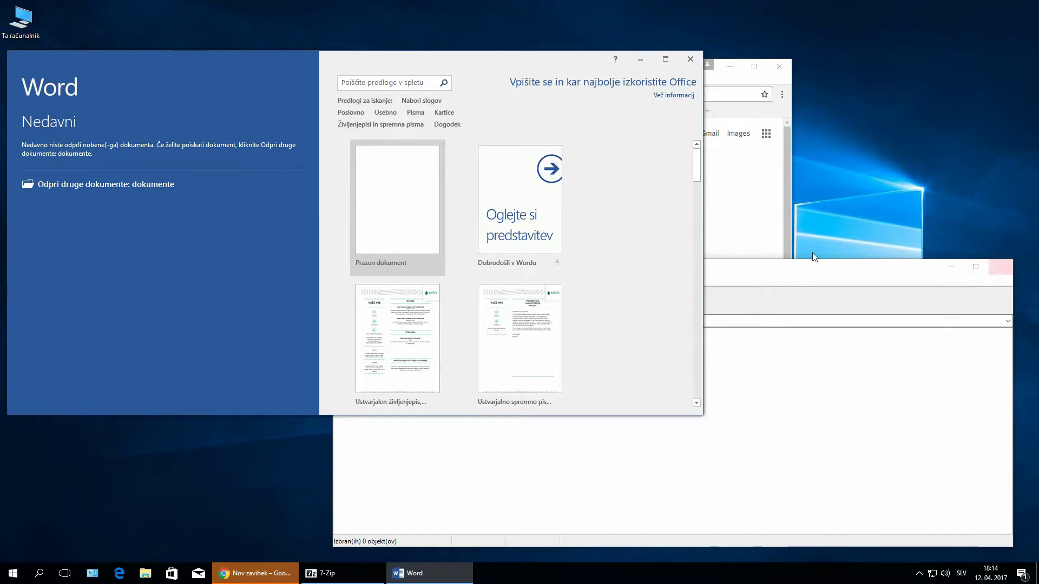
left_click(825, 283)
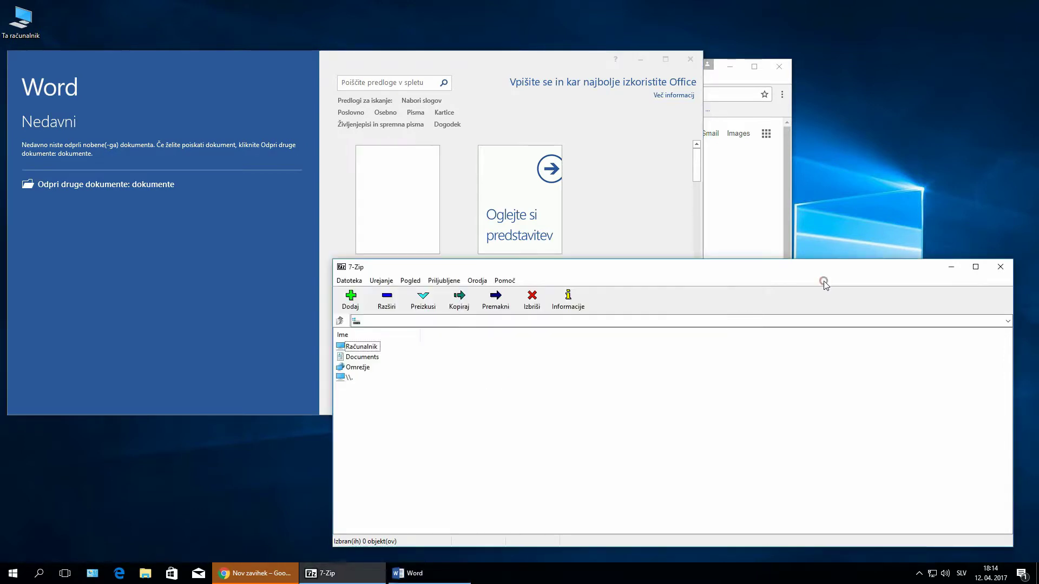
left_click(347, 281)
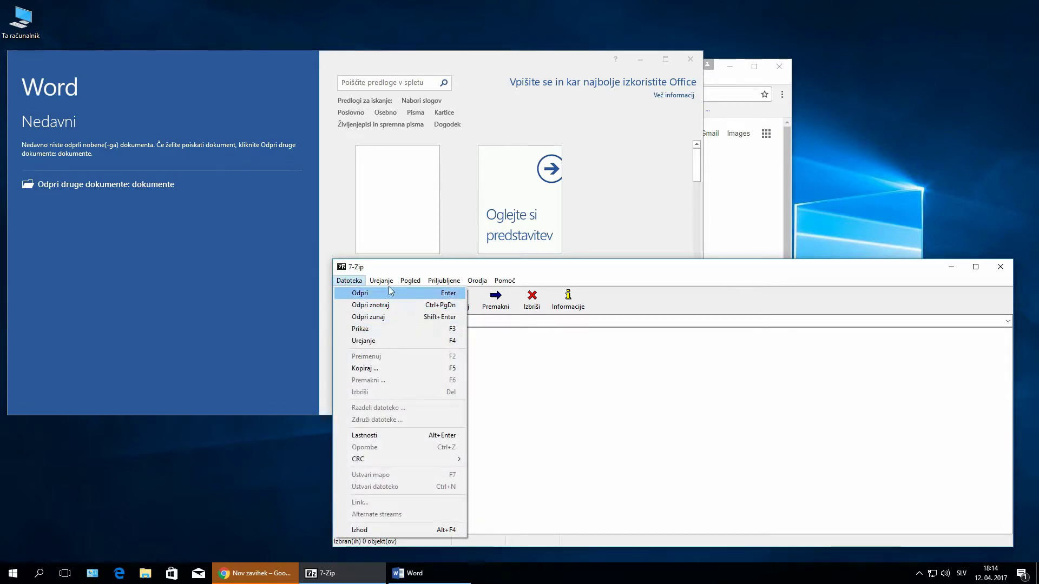
mouse_move(389, 284)
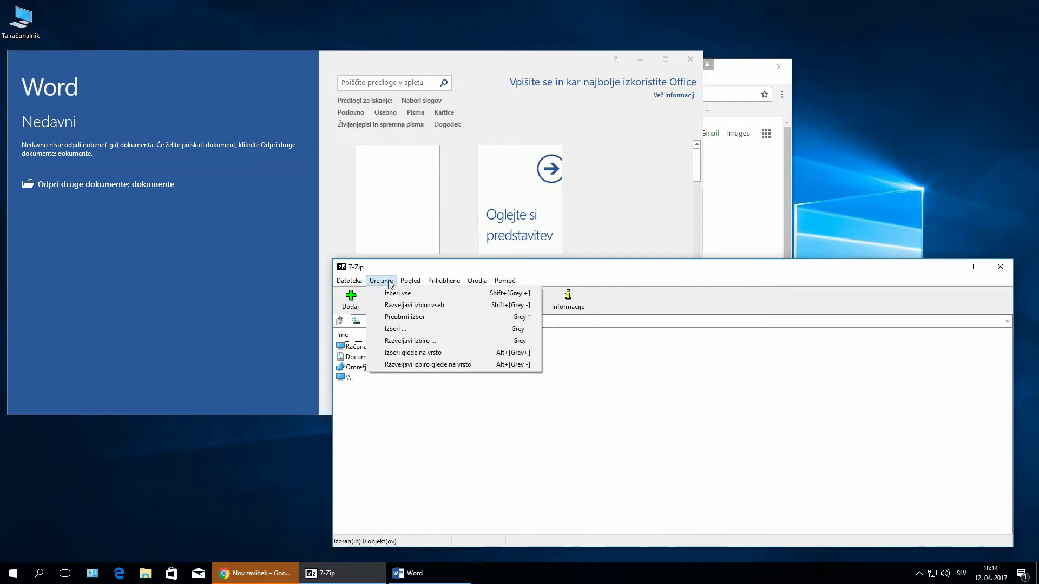
mouse_move(471, 282)
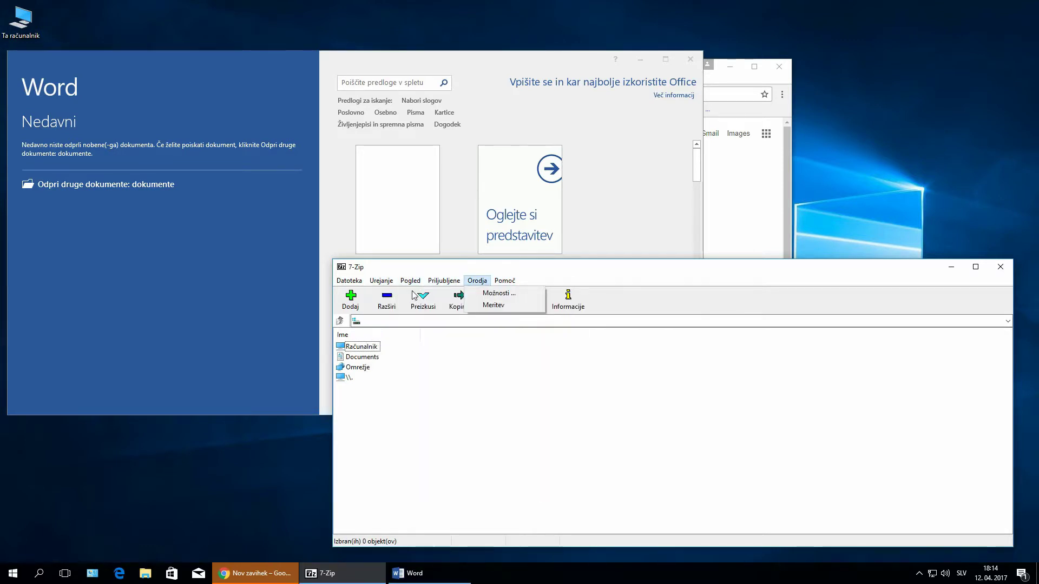
left_click(479, 365)
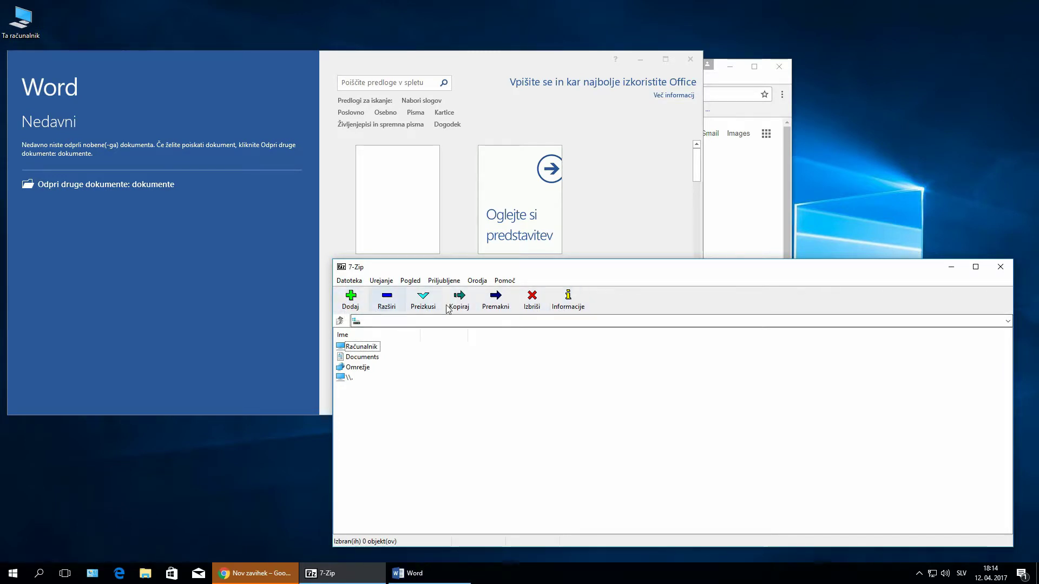
Create a blank document in Word and display the Vstavi commands
left_click(506, 66)
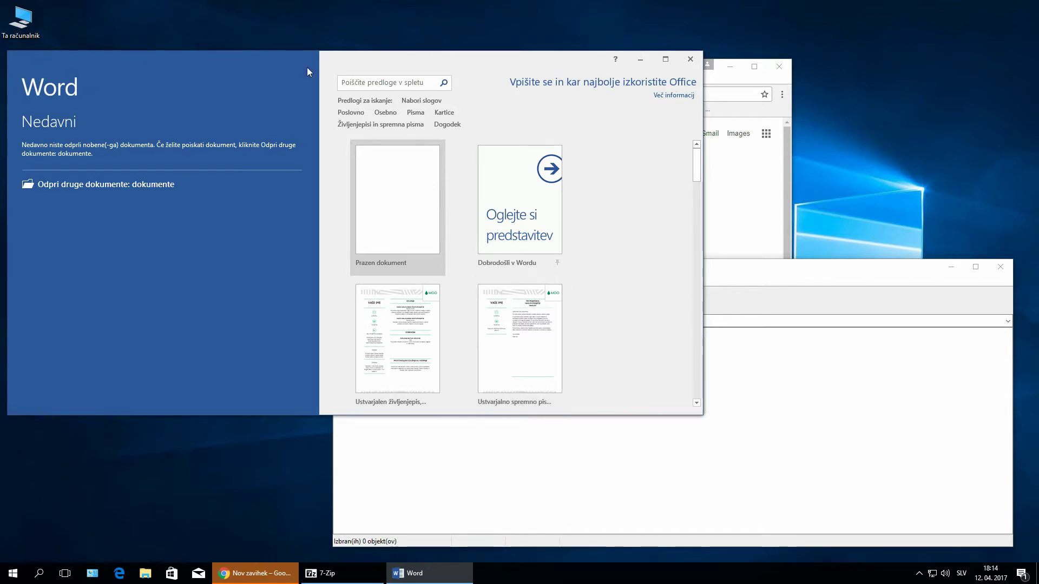
left_click(406, 226)
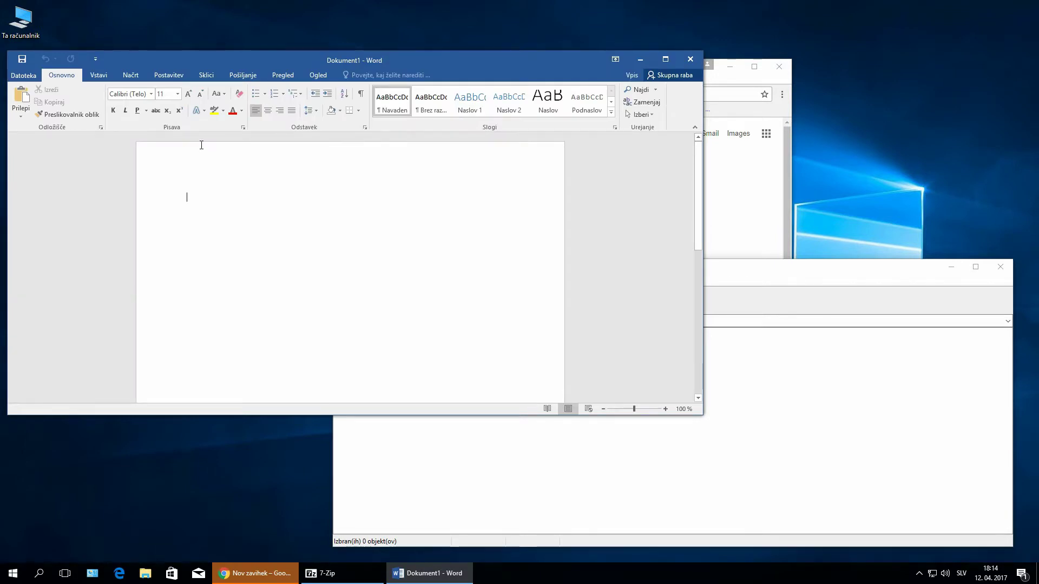
left_click(108, 75)
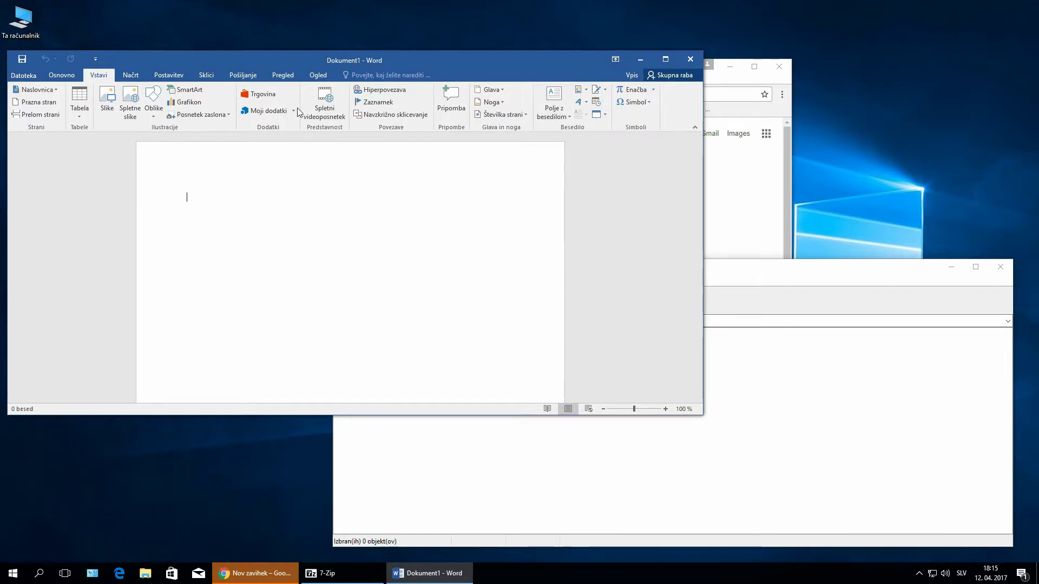
Show the ruler (Ravnilo) in the Word document, and switch the gridlines (Mrežne črte) on and off again
left_click(318, 76)
left_click(165, 90)
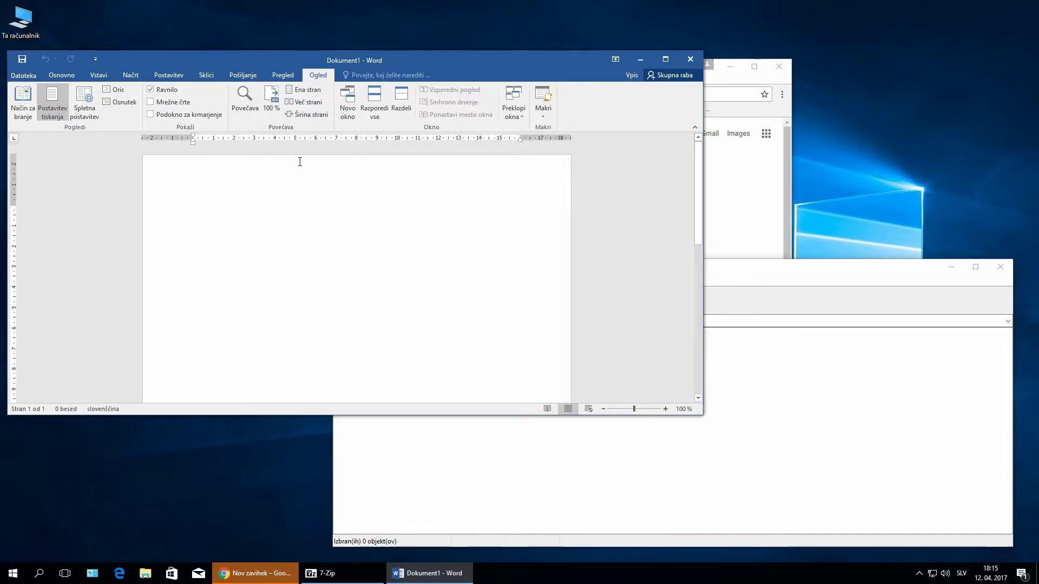
left_click(150, 102)
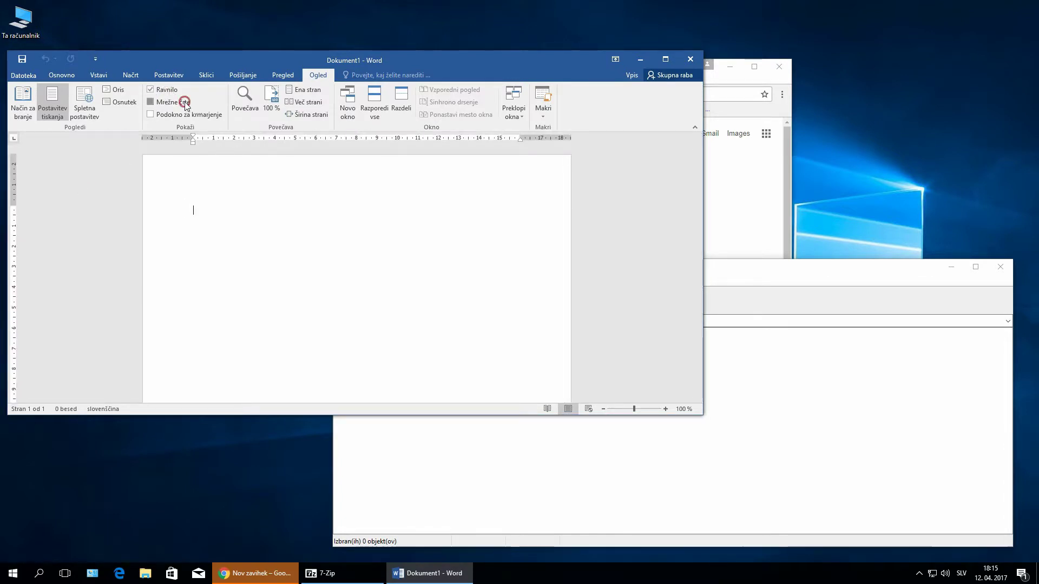
left_click(150, 102)
Compare Word's Datoteka page with 7-Zip's Datoteka commands, and return to Word's Odpri page
left_click(24, 76)
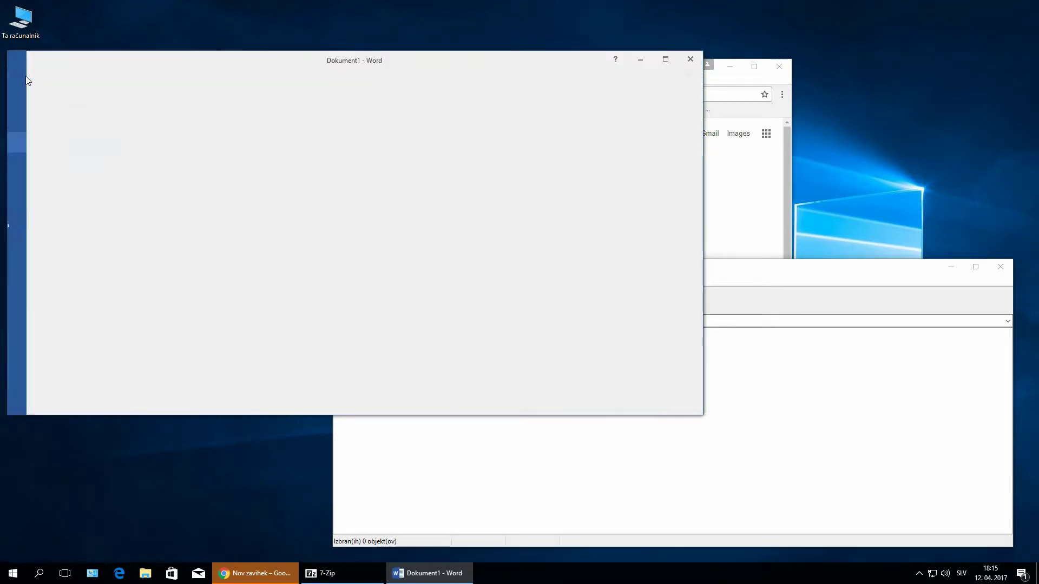
left_click(839, 475)
left_click(349, 281)
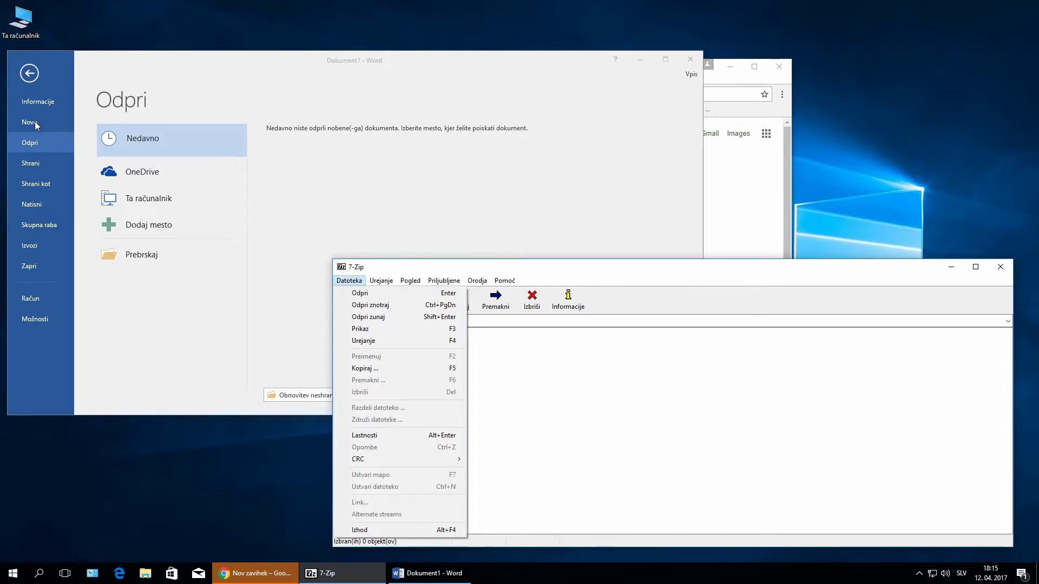
left_click(24, 140)
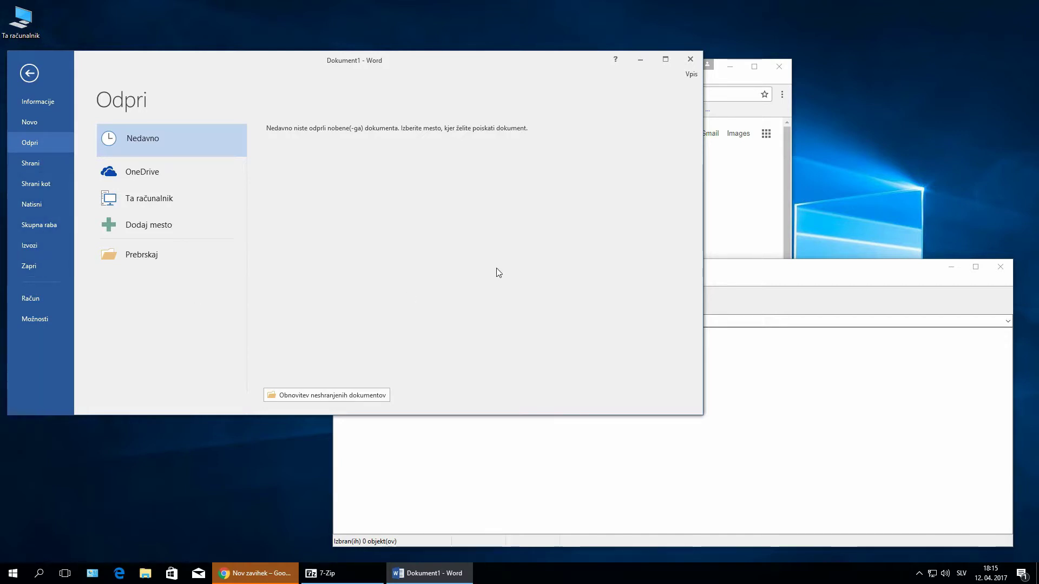
Open Chrome's Nastavitve page, enlarge the browser window, and look through the settings
left_click(738, 245)
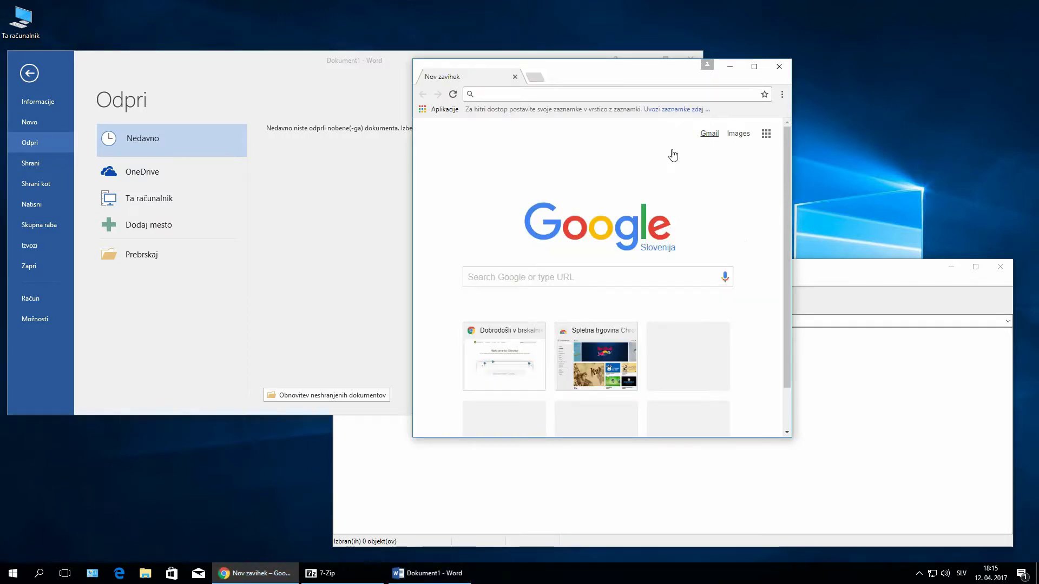
left_click(783, 95)
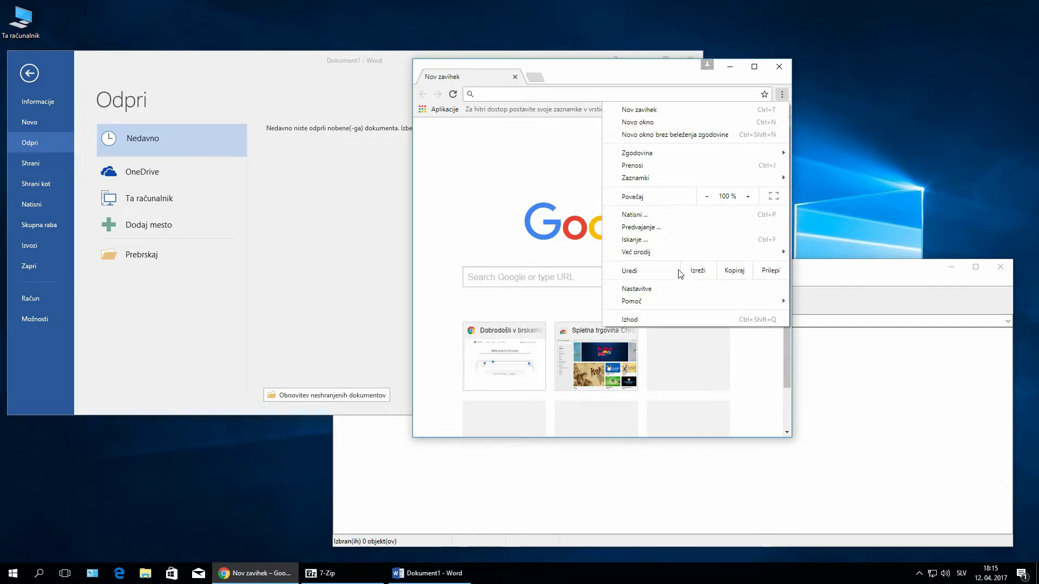
left_click(638, 289)
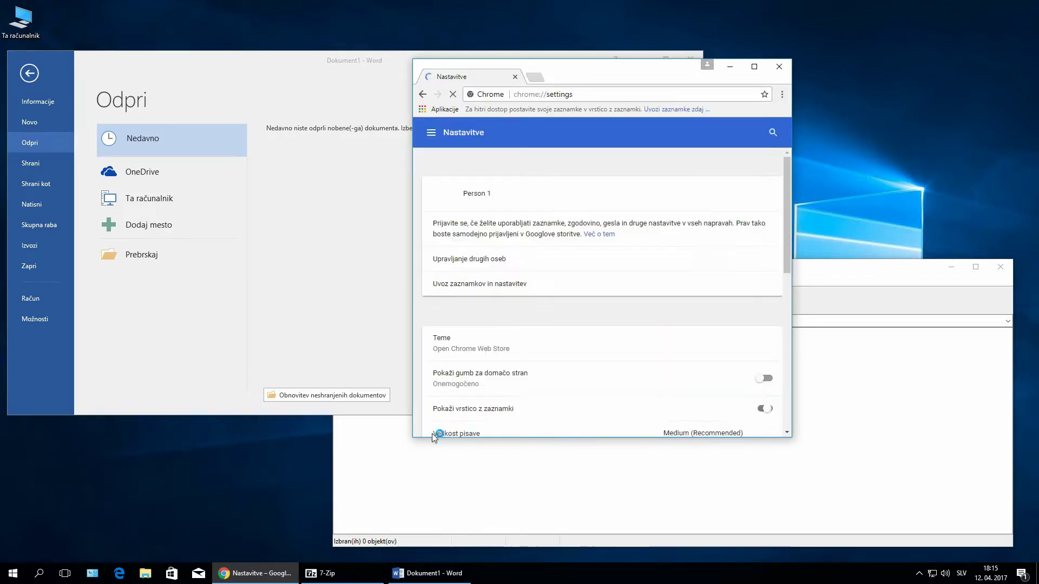
left_click_drag(412, 439, 283, 529)
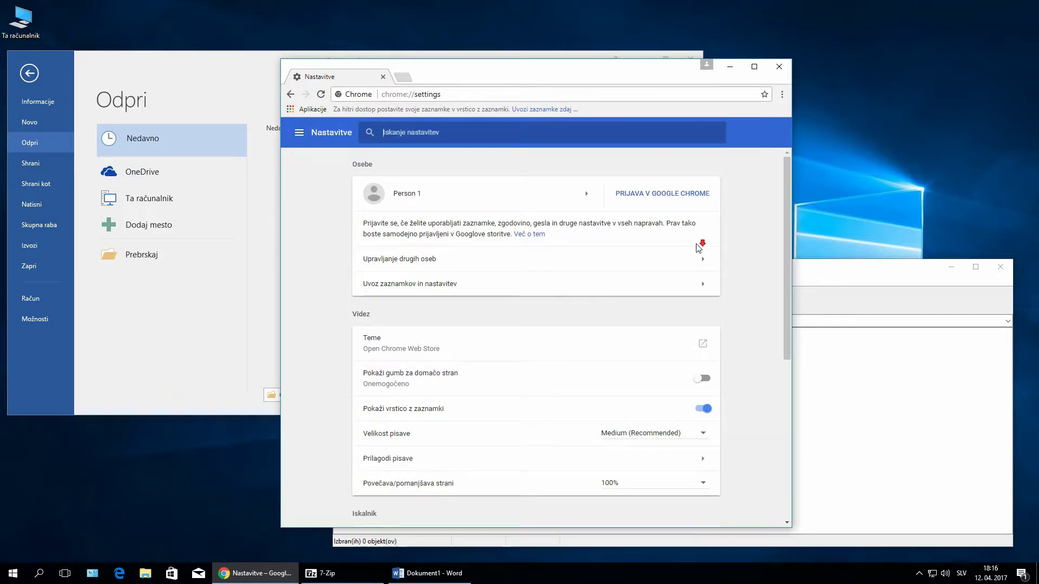
scroll(698, 248, "down", 5)
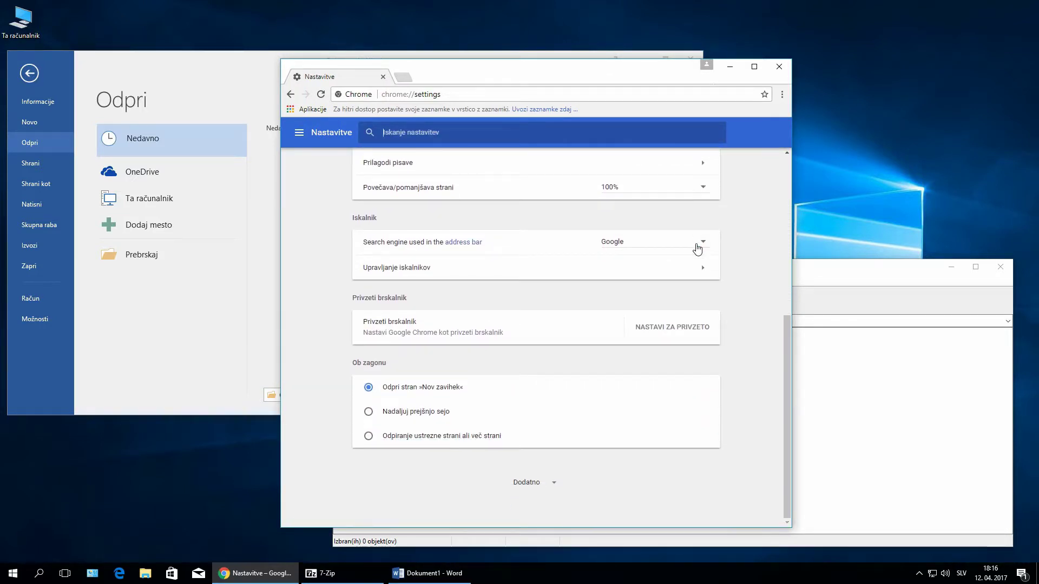
scroll(667, 397, "up", 5)
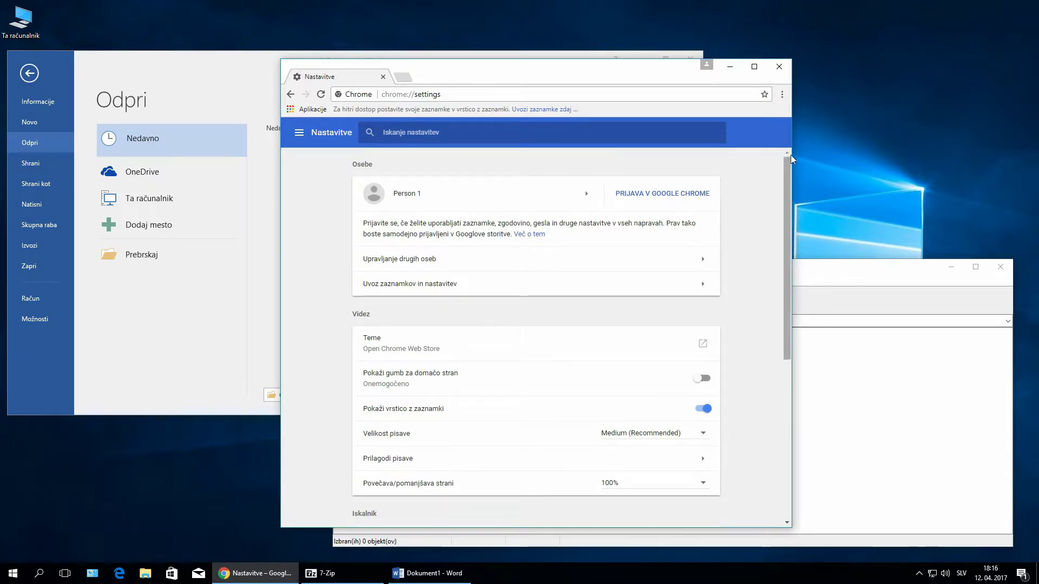
Examine the Zaznamki commands available in Chrome
left_click(785, 92)
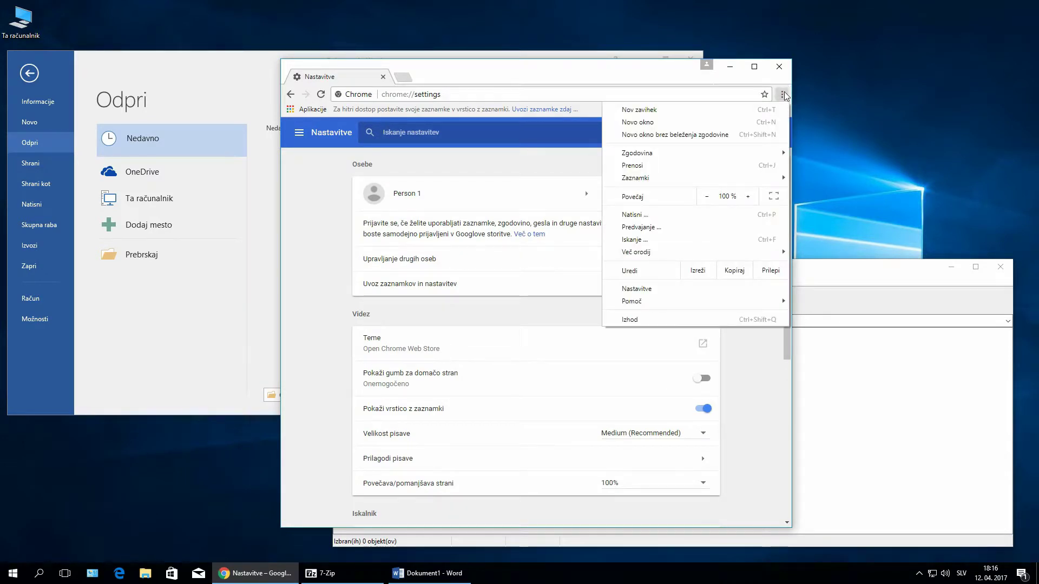
mouse_move(652, 182)
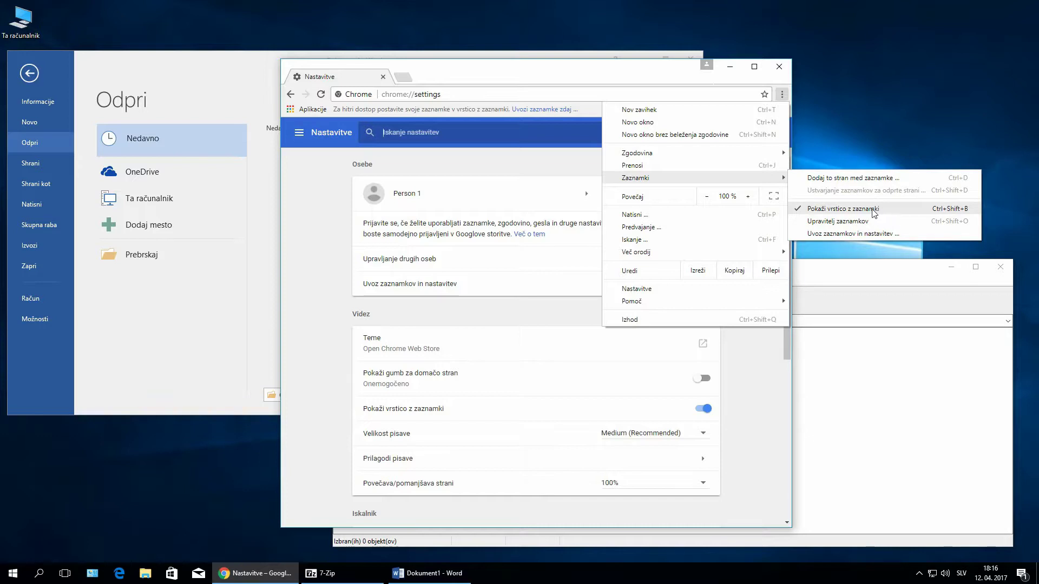
left_click(406, 107)
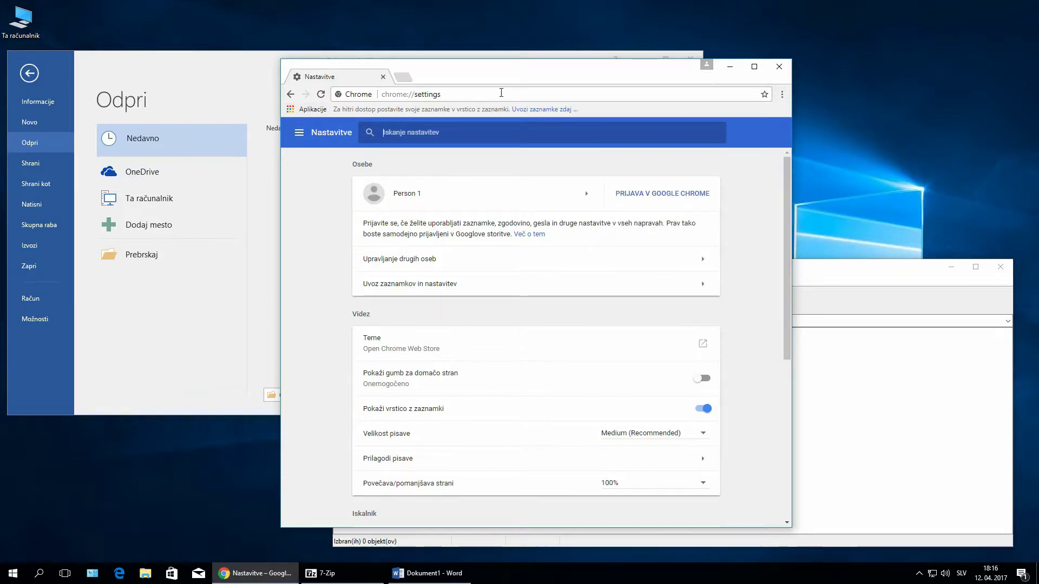
Load msn.com in Chrome and add the page to the bookmarks bar, dismissing the translation offer
left_click(501, 91)
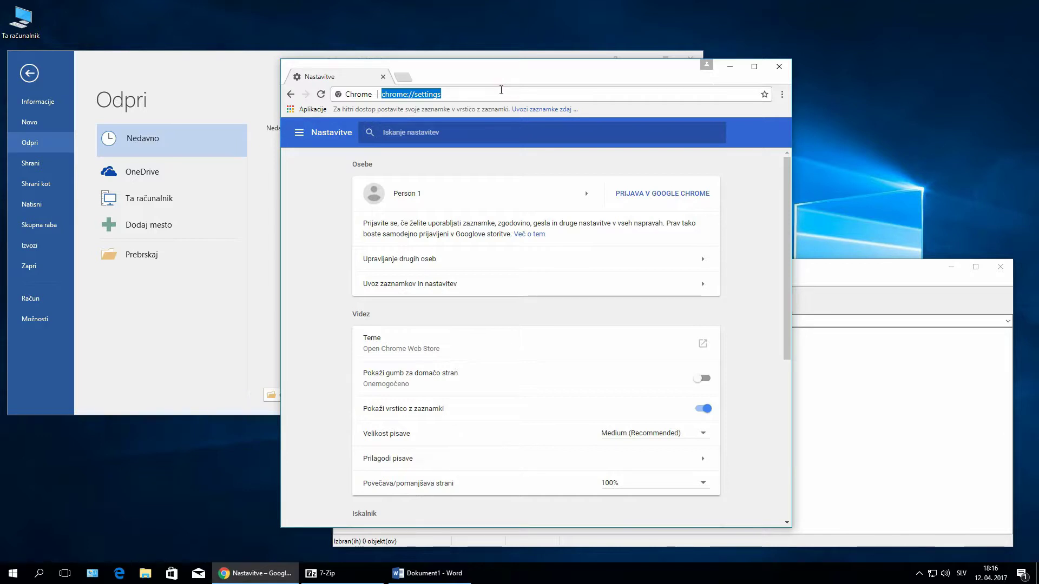
type("msn.co")
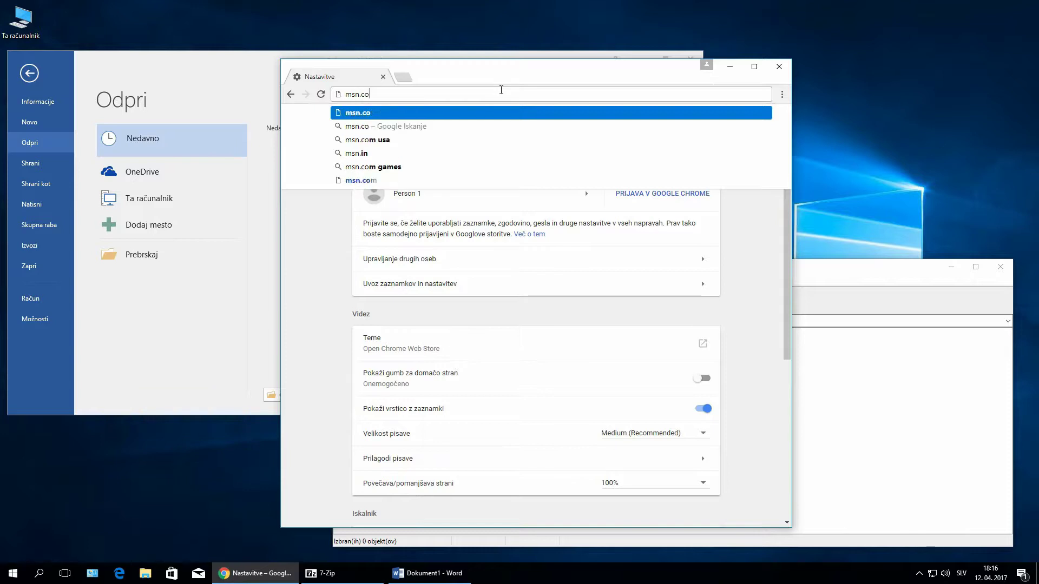
type("m")
key("Return")
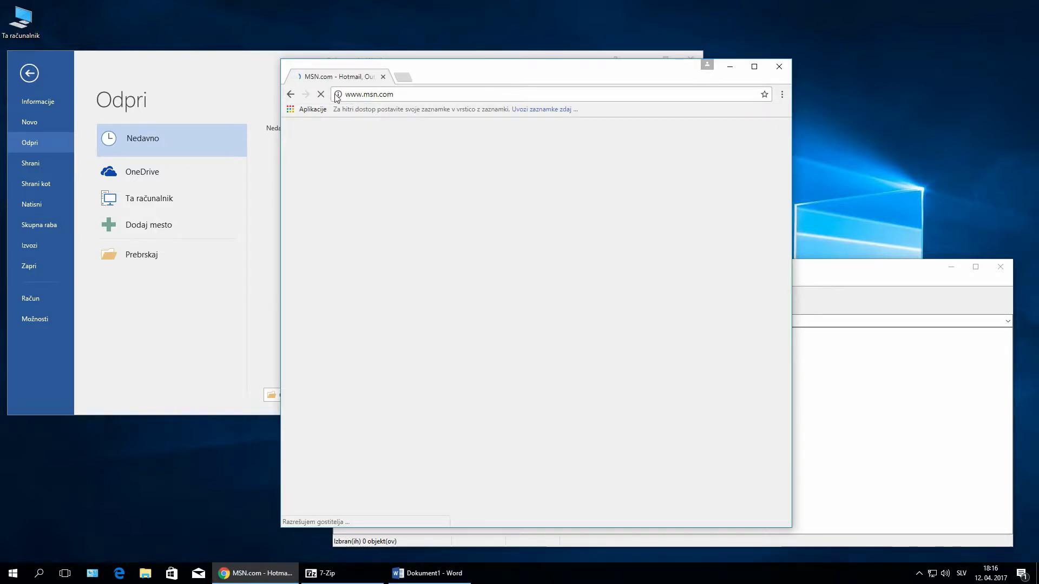
left_click_drag(337, 94, 365, 114)
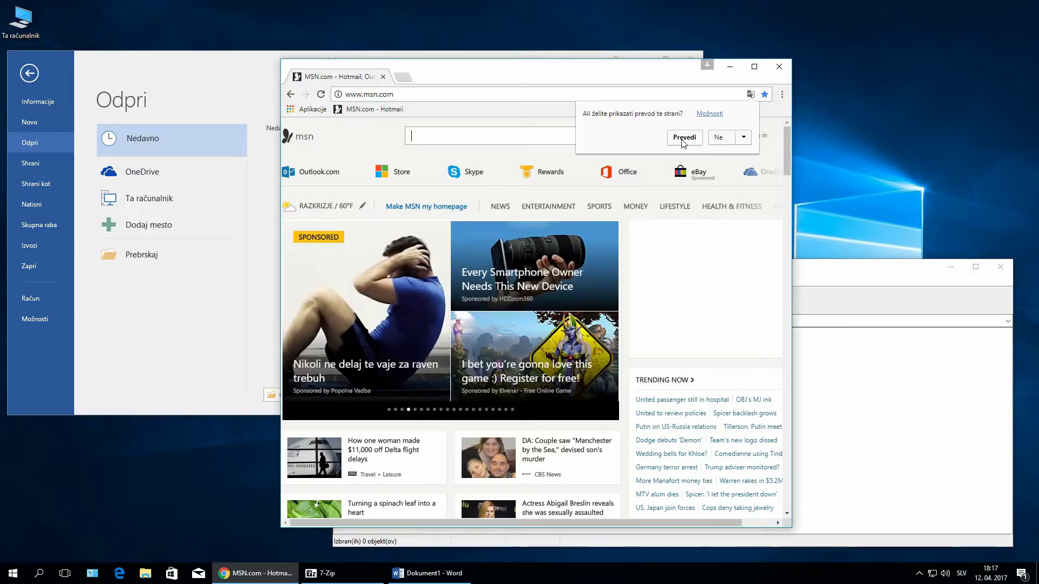
left_click(751, 95)
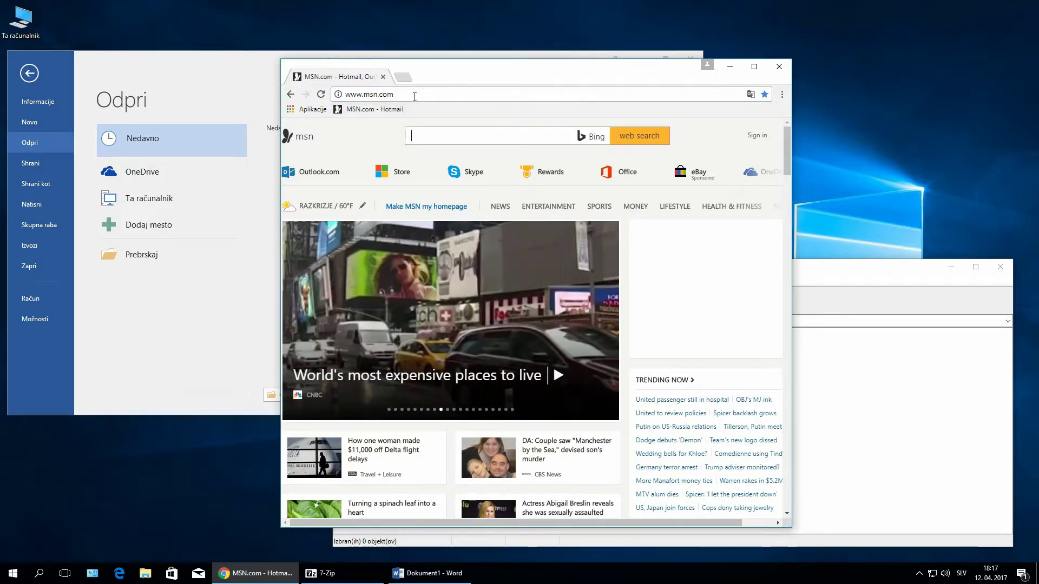
Load youtube.com in the same Chrome tab
left_click(415, 96)
type("you")
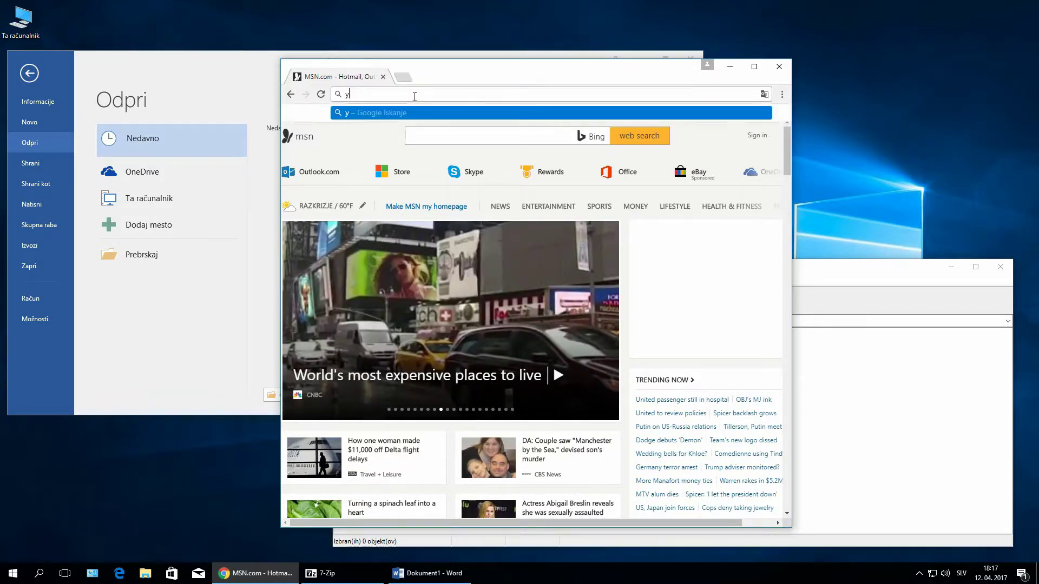
key("BackSpace")
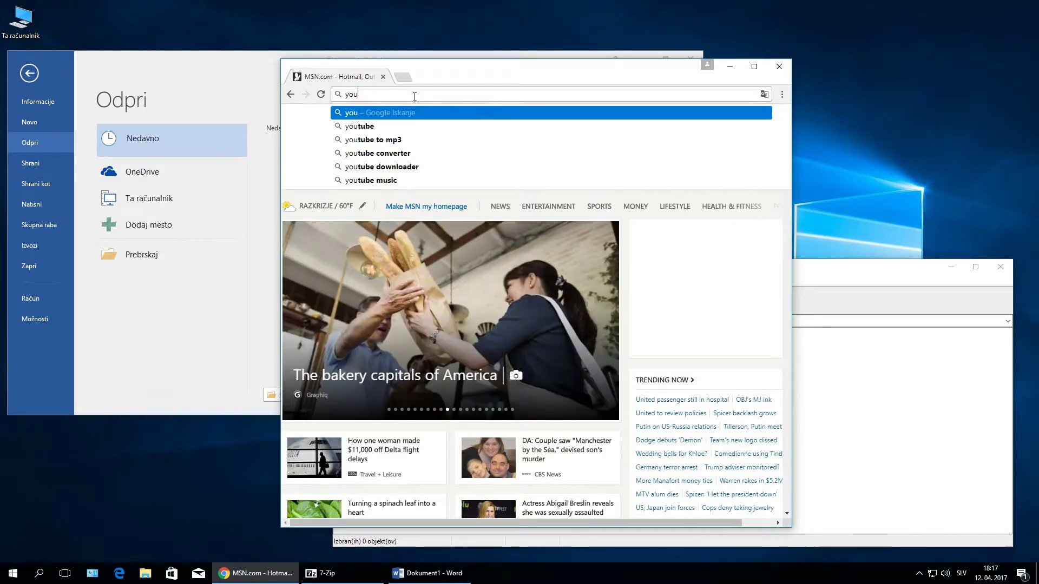
key("Down")
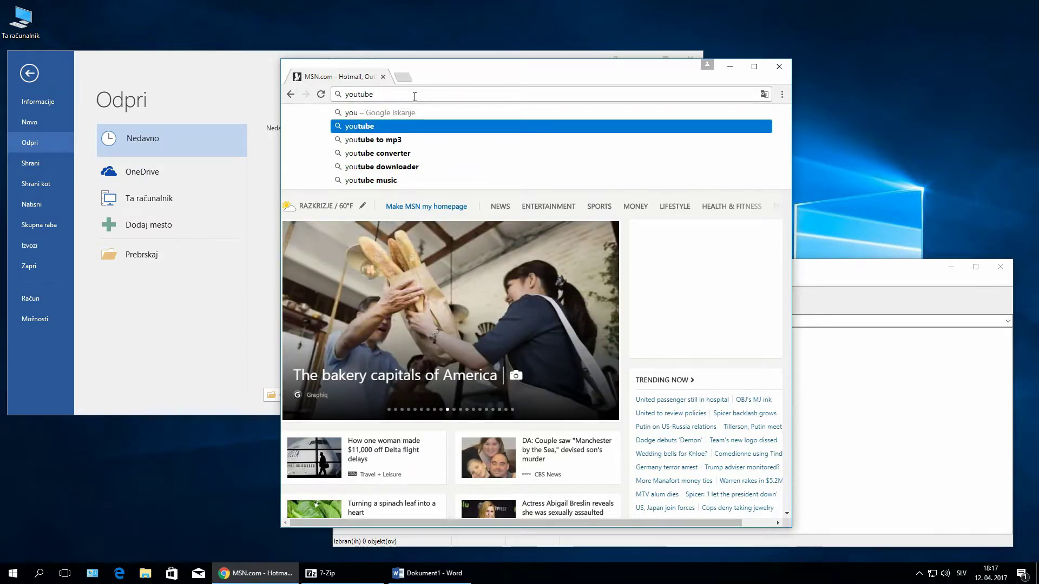
type(".com")
key("Return")
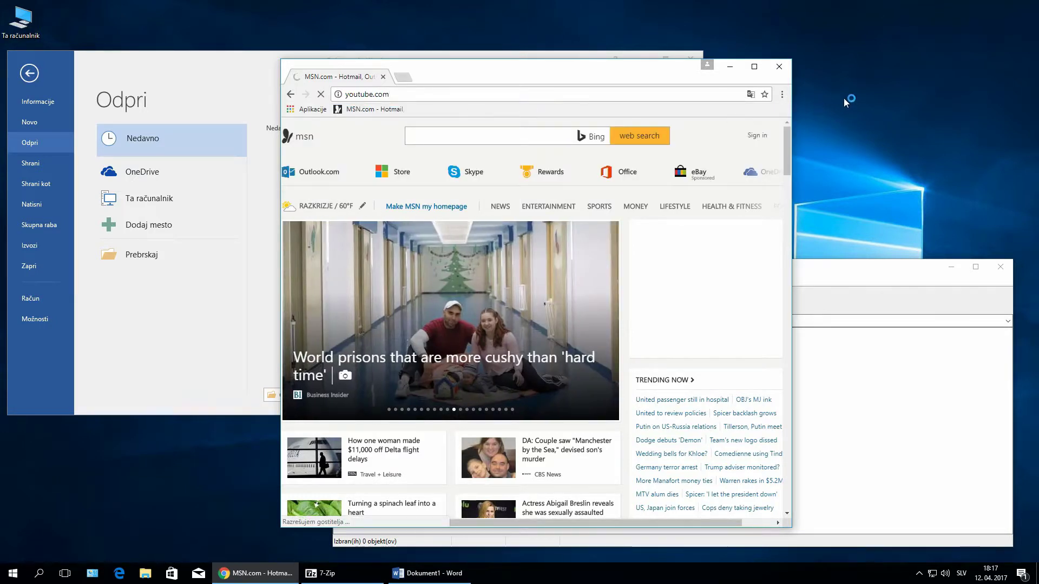
Bookmark the YouTube page in the Drugi zaznamki folder and show that folder's contents
left_click(765, 94)
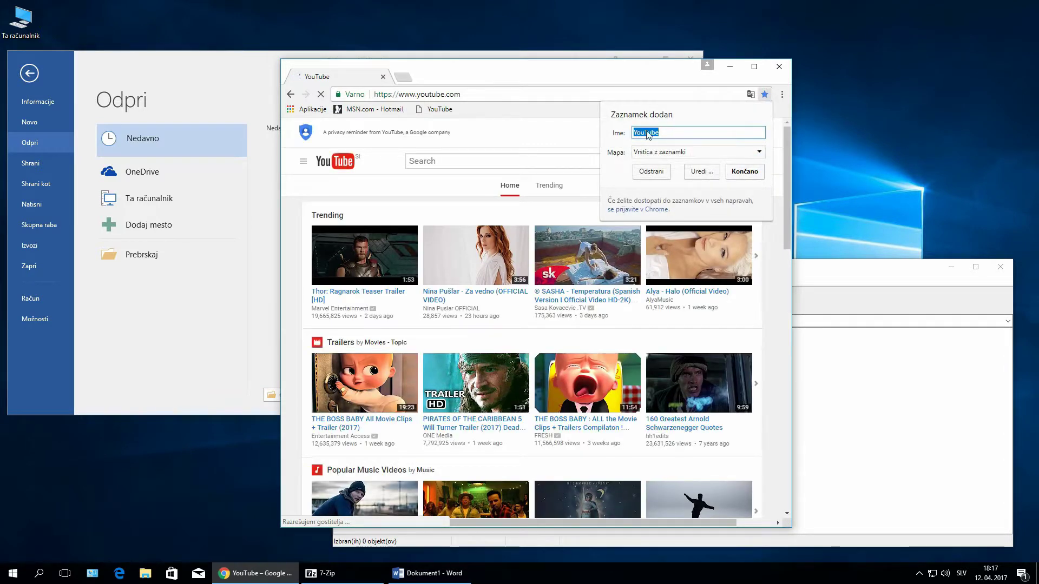
left_click(680, 153)
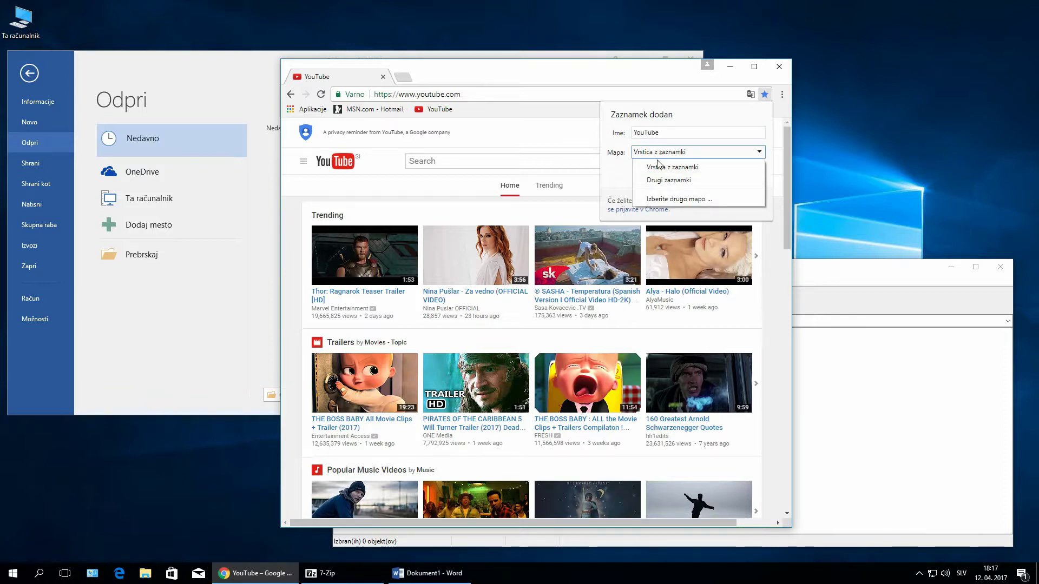
left_click(674, 199)
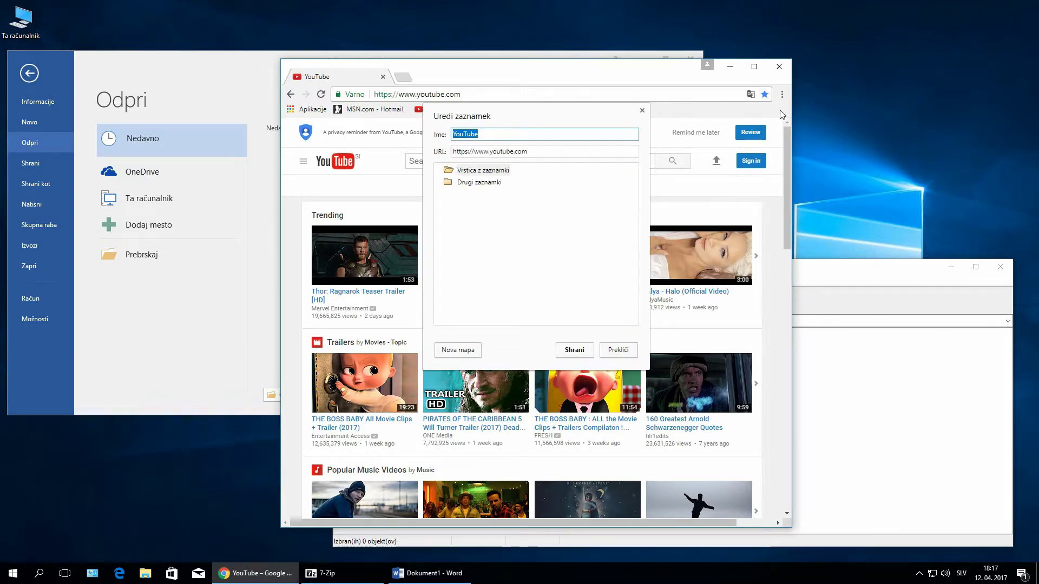
left_click(483, 183)
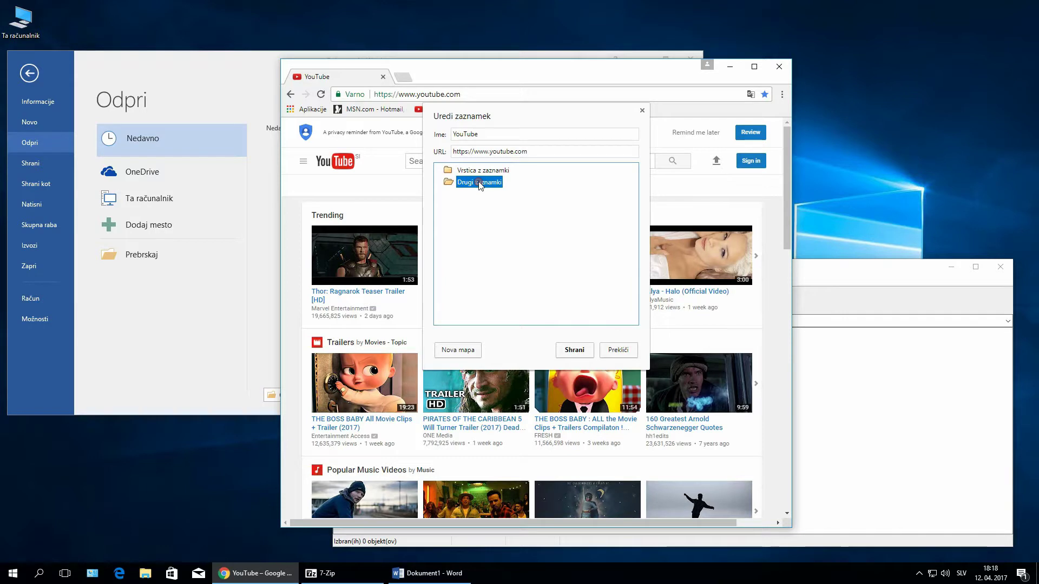
left_click(575, 353)
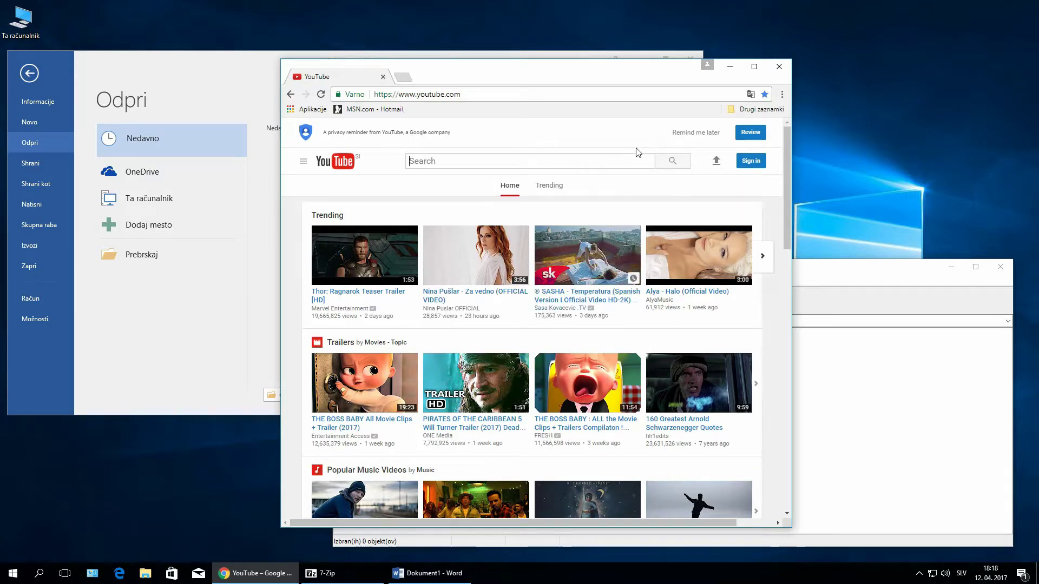
left_click(764, 110)
left_click(742, 112)
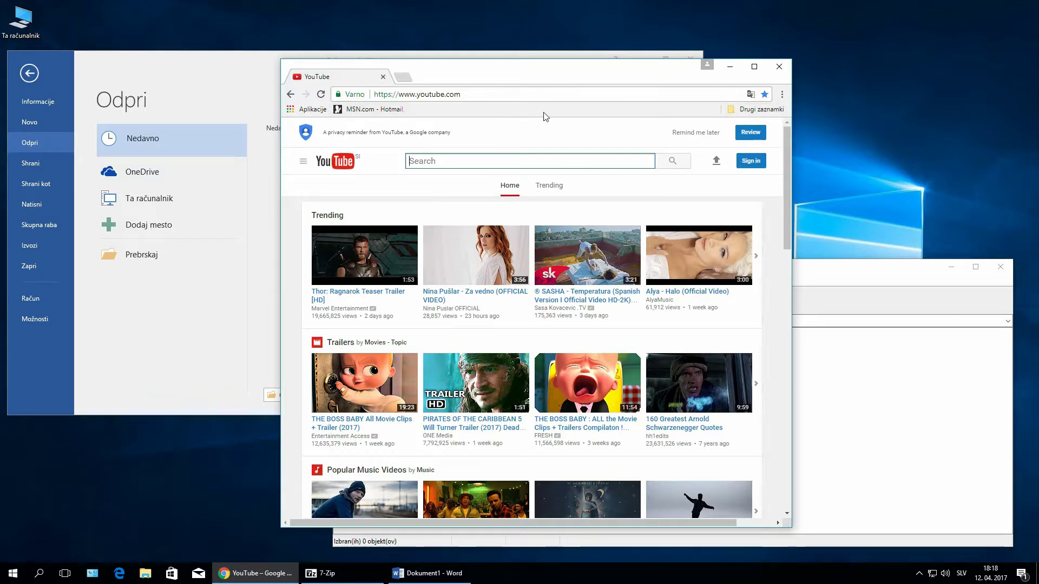
left_click(774, 110)
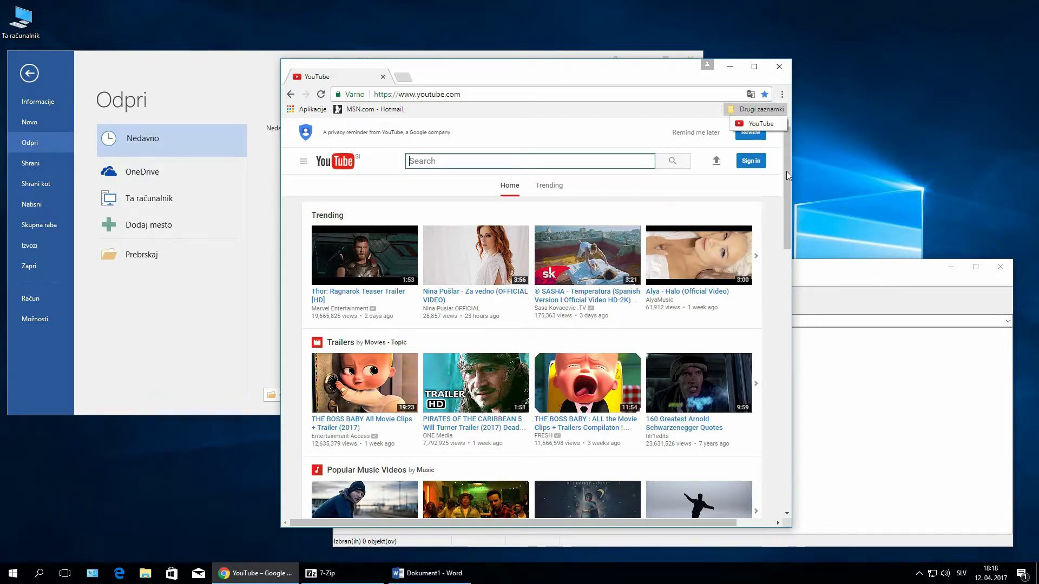
Turn on Pokaži gumb za domačo stran in Chrome's Nastavitve
left_click(782, 95)
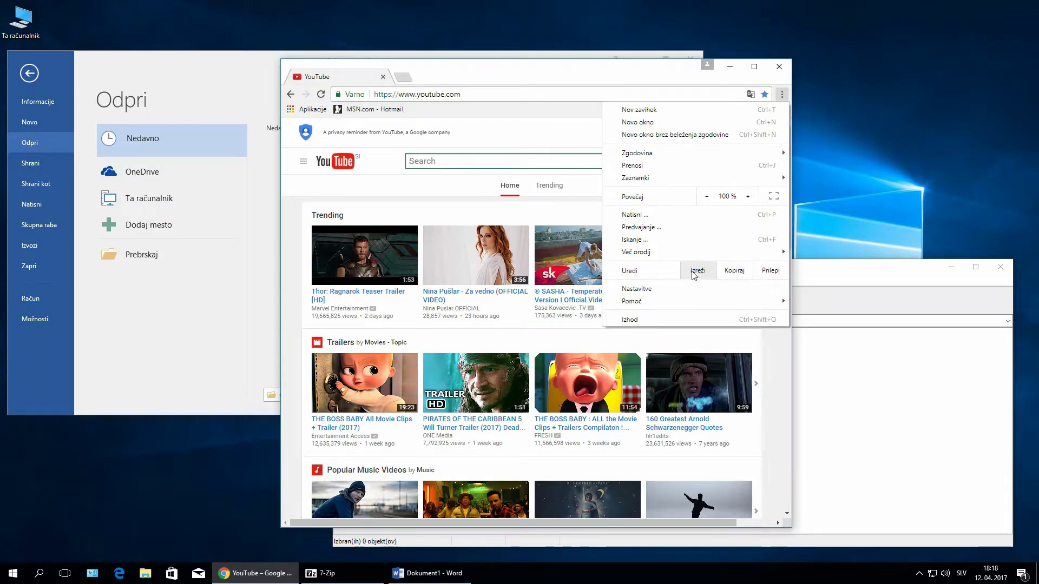
left_click(658, 290)
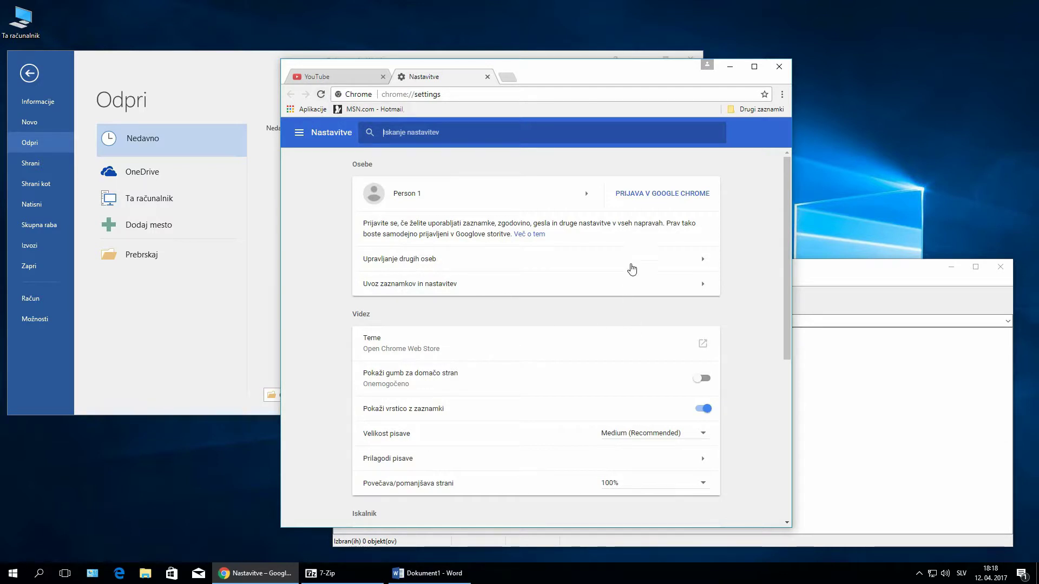
scroll(655, 304, "down", 4)
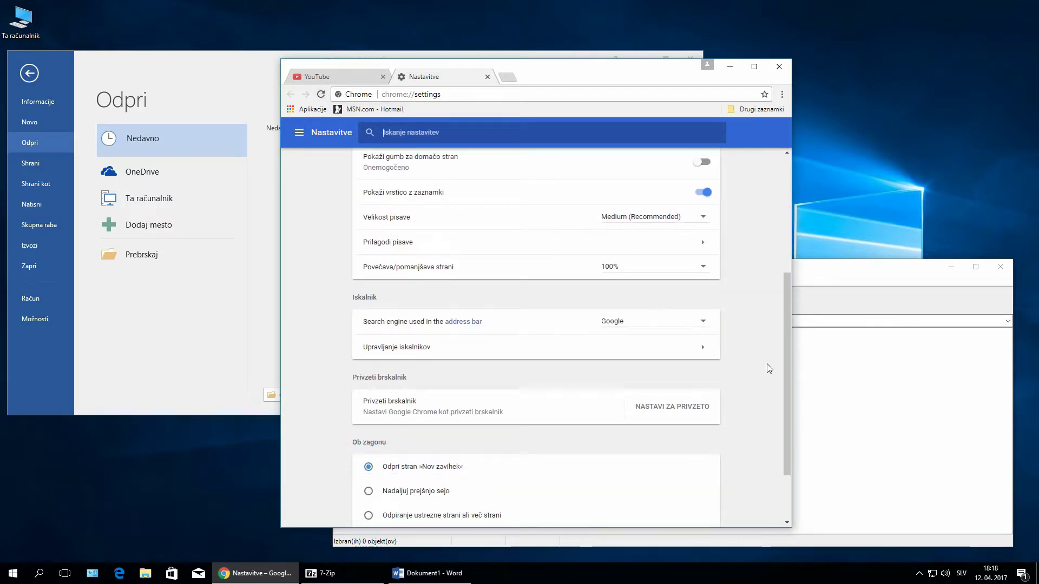
scroll(769, 369, "up", 4)
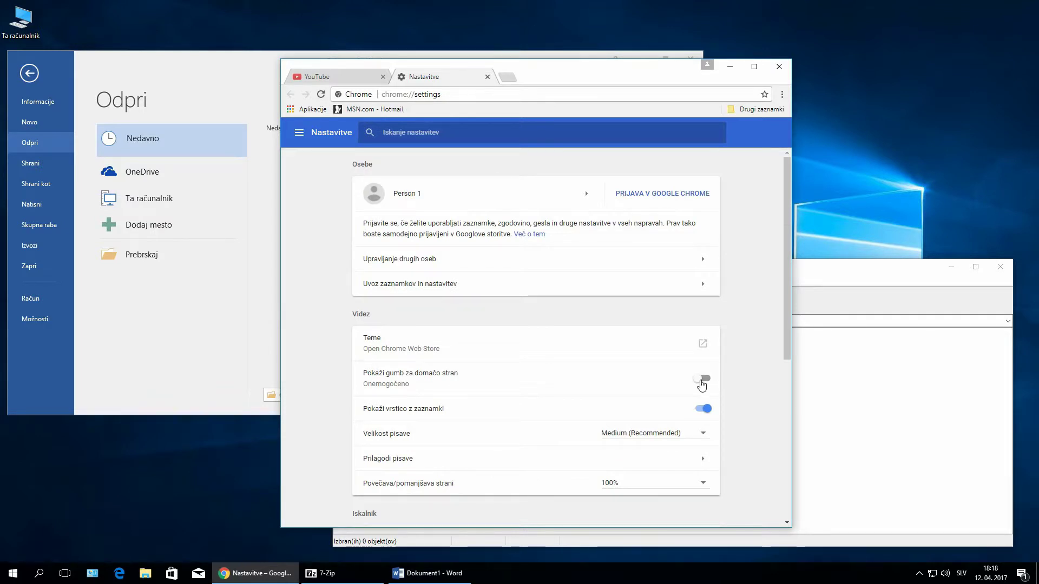
left_click(703, 379)
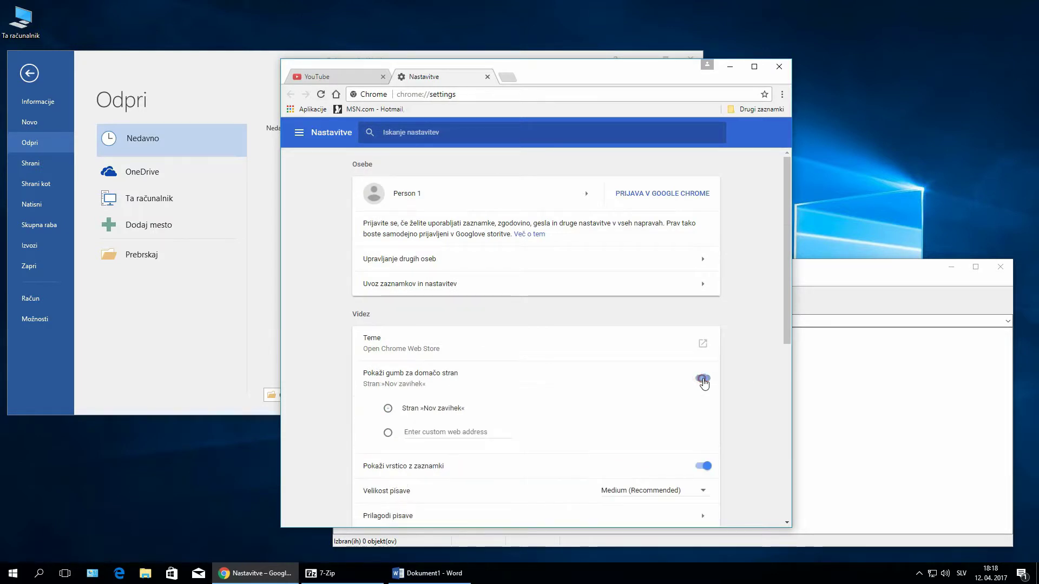
Load Chrome's home page in the settings tab, and close both browser tabs and the Word window
left_click(336, 96)
middle_click(342, 75)
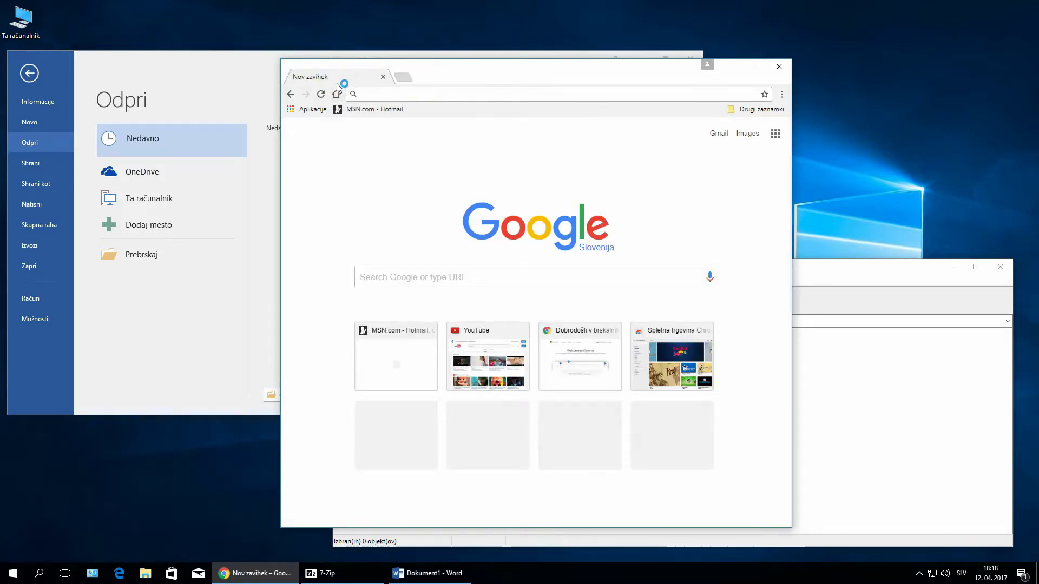
left_click(383, 77)
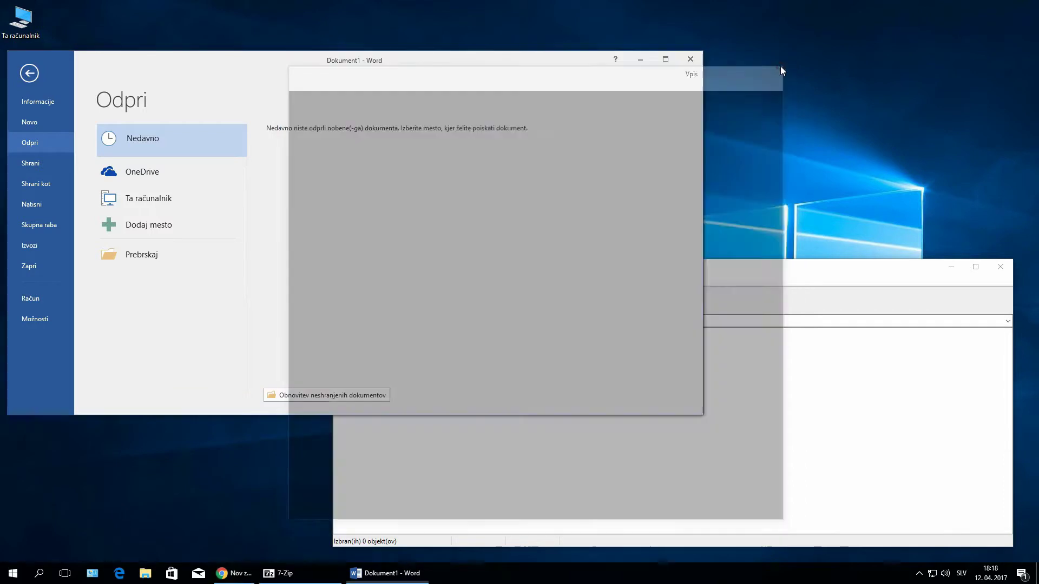
key("alt+F4")
Start Word 2016 and create a blank document containing the text "Sdfgv sdfg gdfg dg dfg d"
key("super")
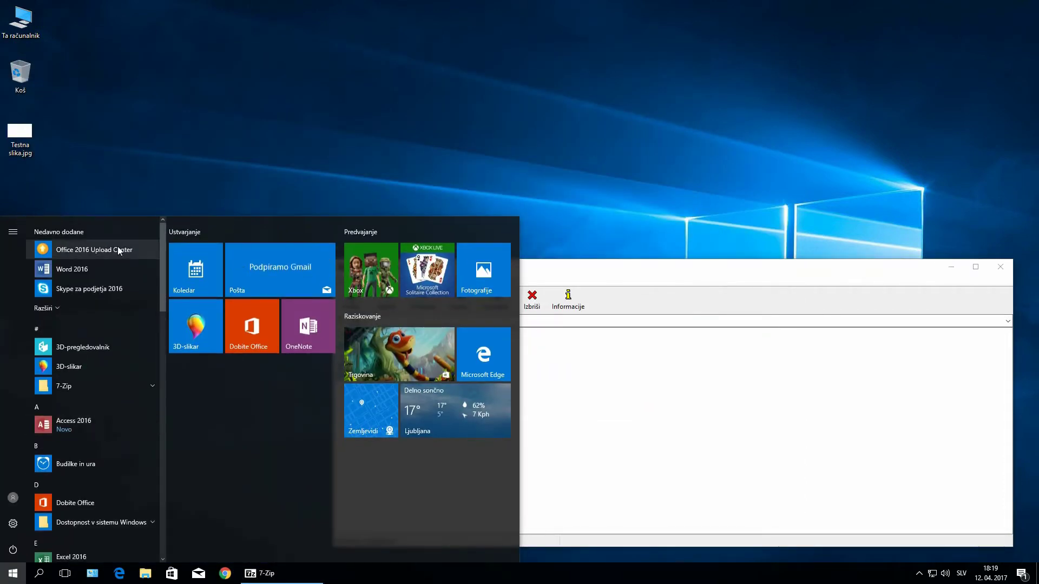
left_click(92, 271)
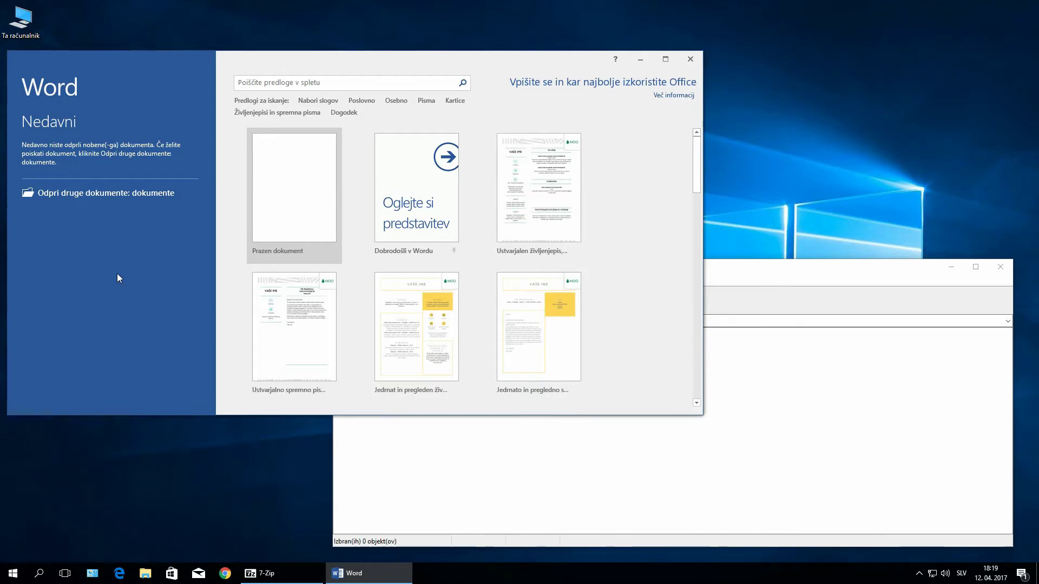
left_click(274, 187)
type("Sdfgv sdfg gdfg dg dfg c")
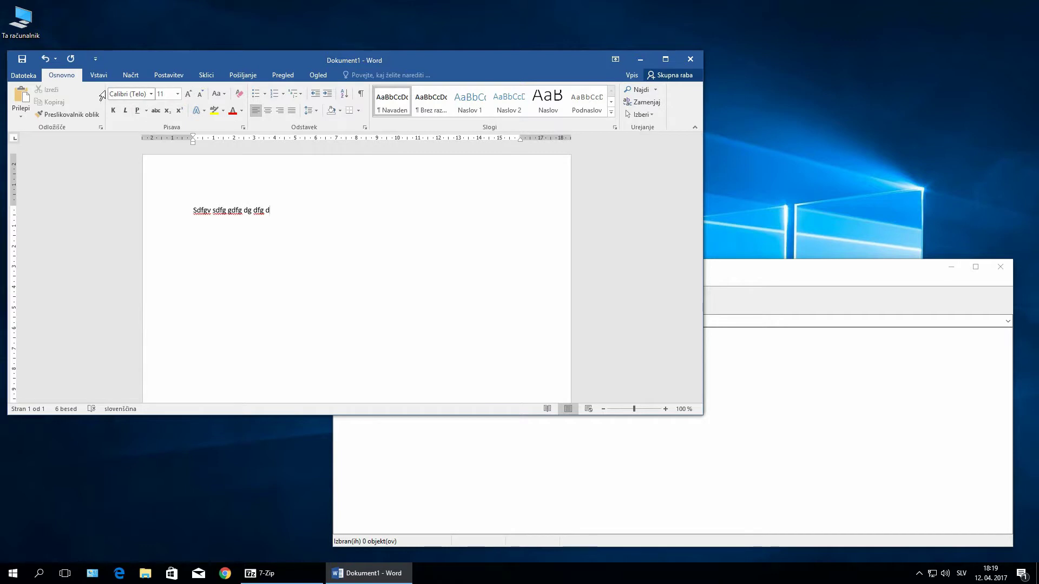
Save the new document to Namizje as "Testni dokument 1" in Word document format
left_click(21, 57)
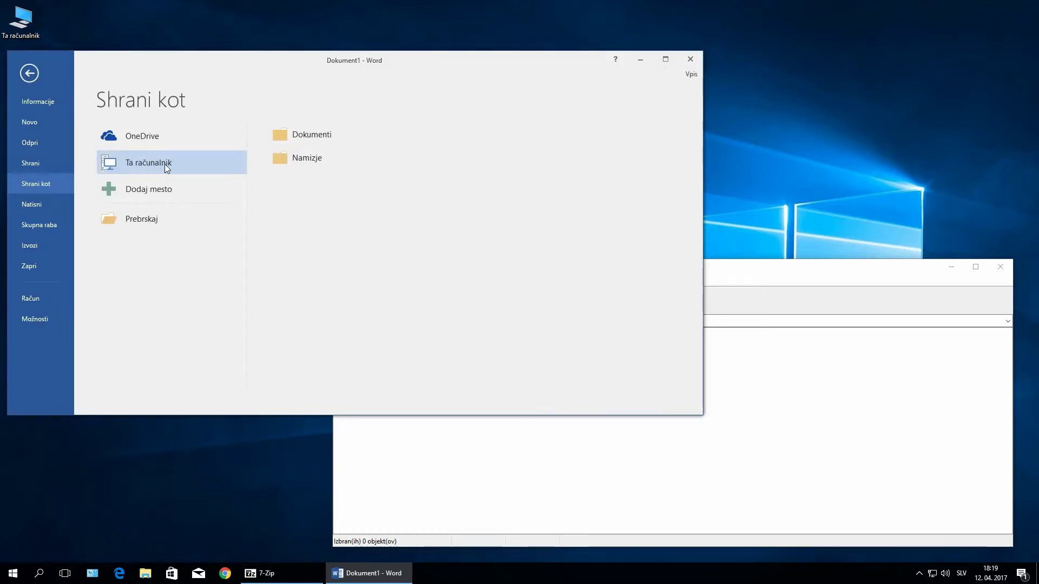
left_click(311, 159)
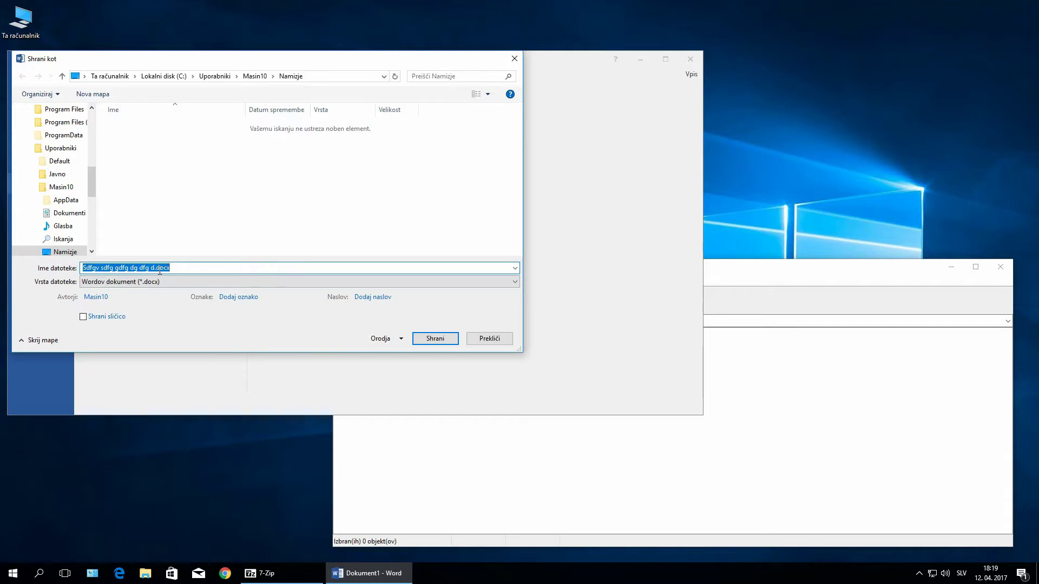
type("Test")
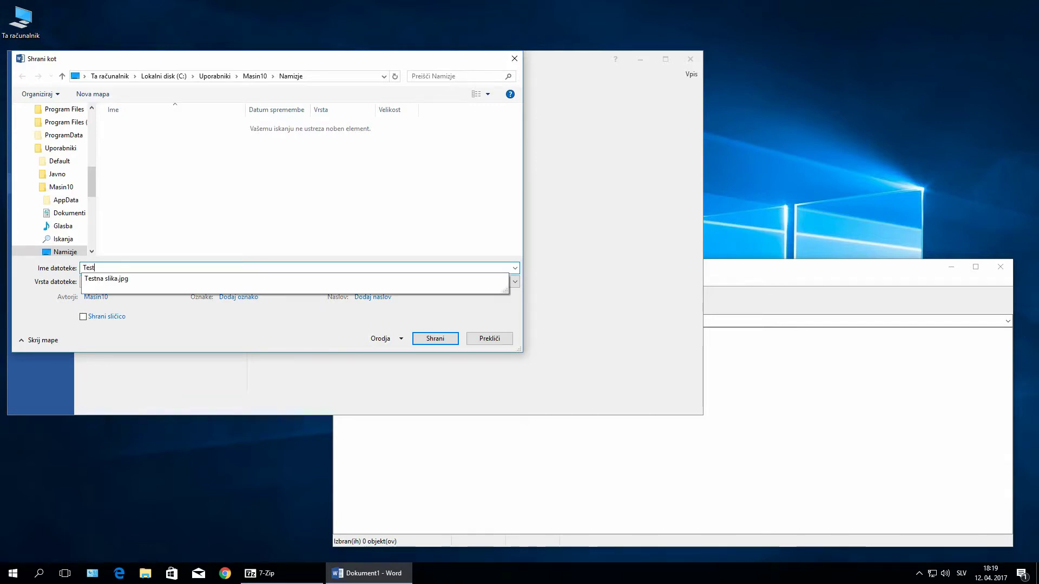
type("ni dokument 1")
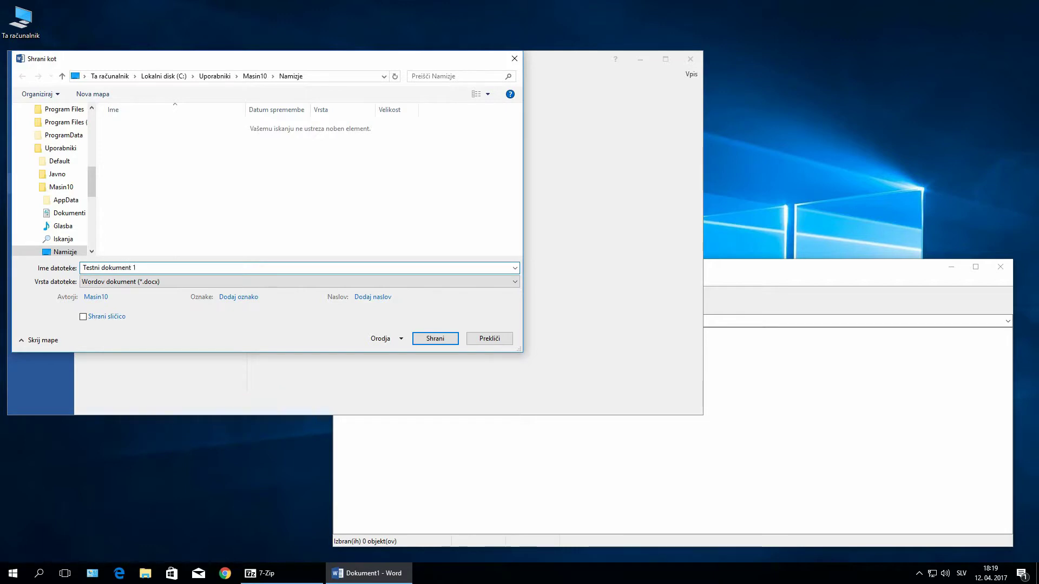
left_click(435, 339)
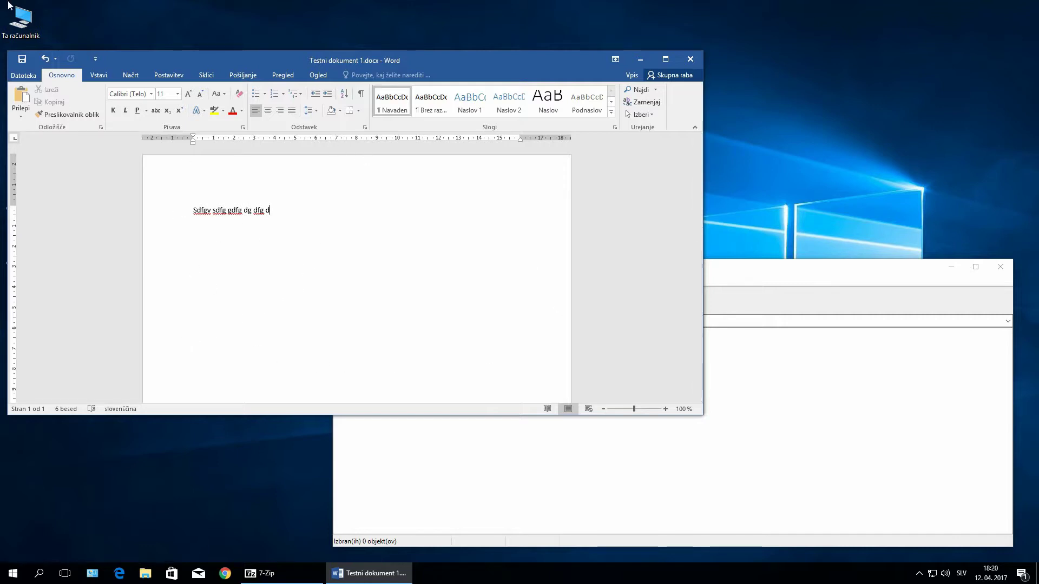
Save a copy of the document to Namizje under the name "Testni dokument 2"
left_click(24, 75)
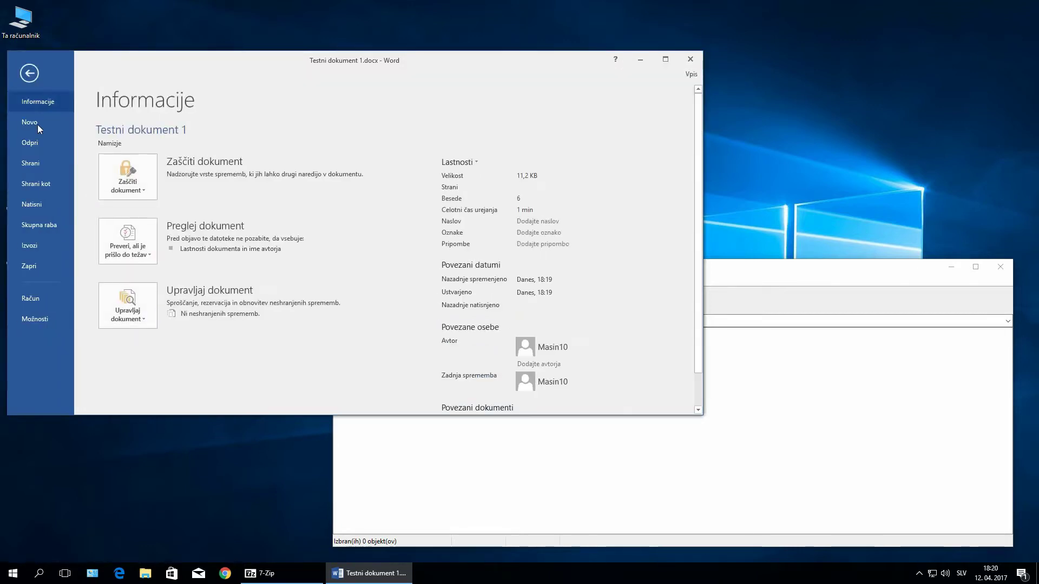
left_click(29, 187)
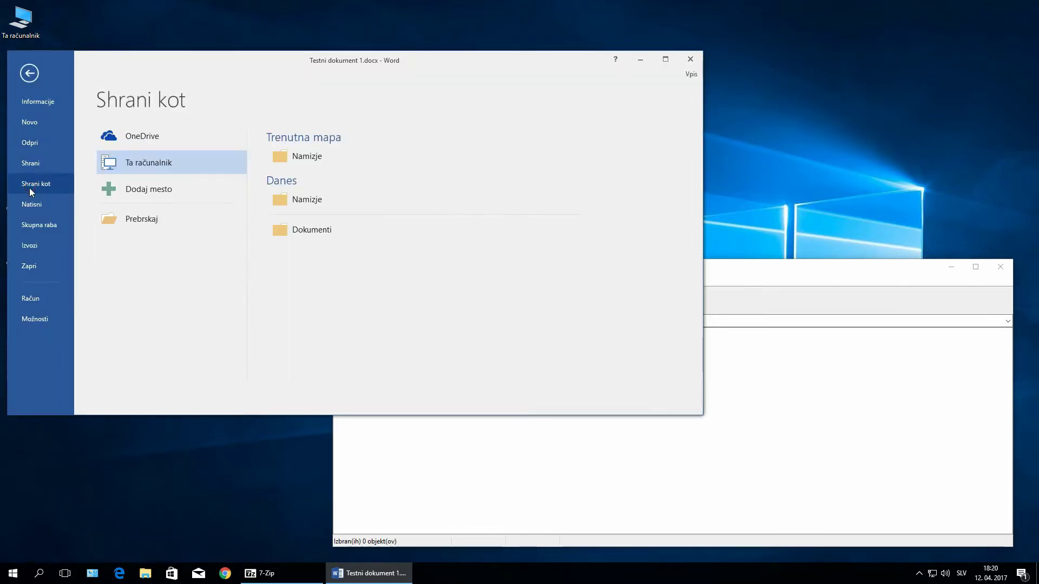
left_click(174, 173)
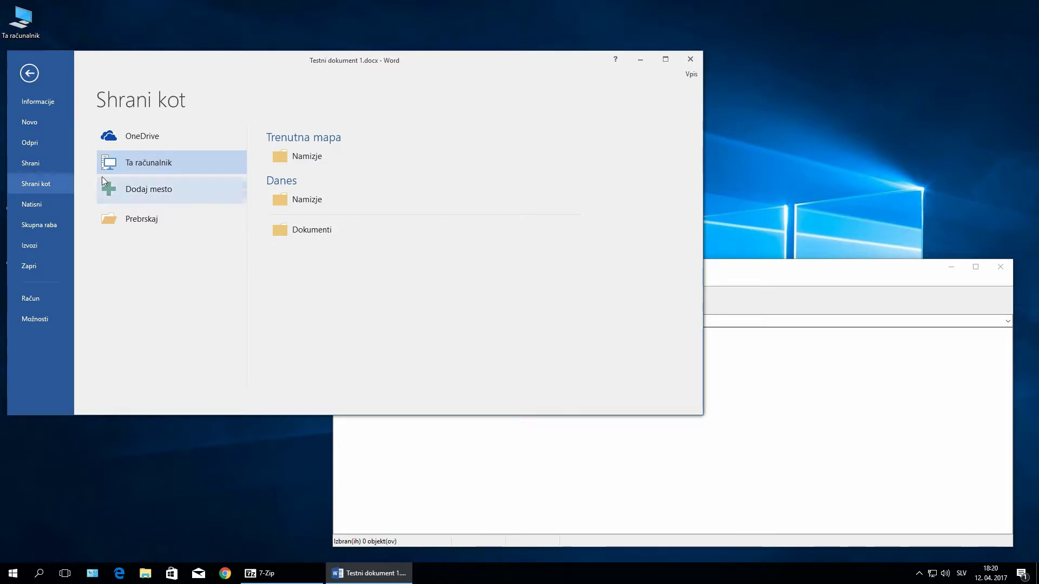
left_click(322, 161)
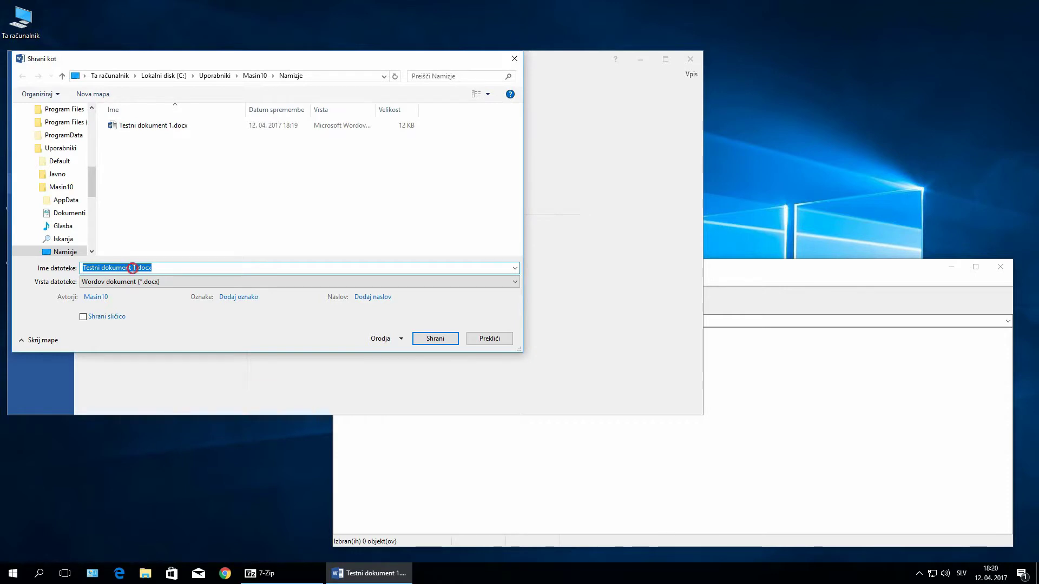
left_click(132, 268)
key("Return")
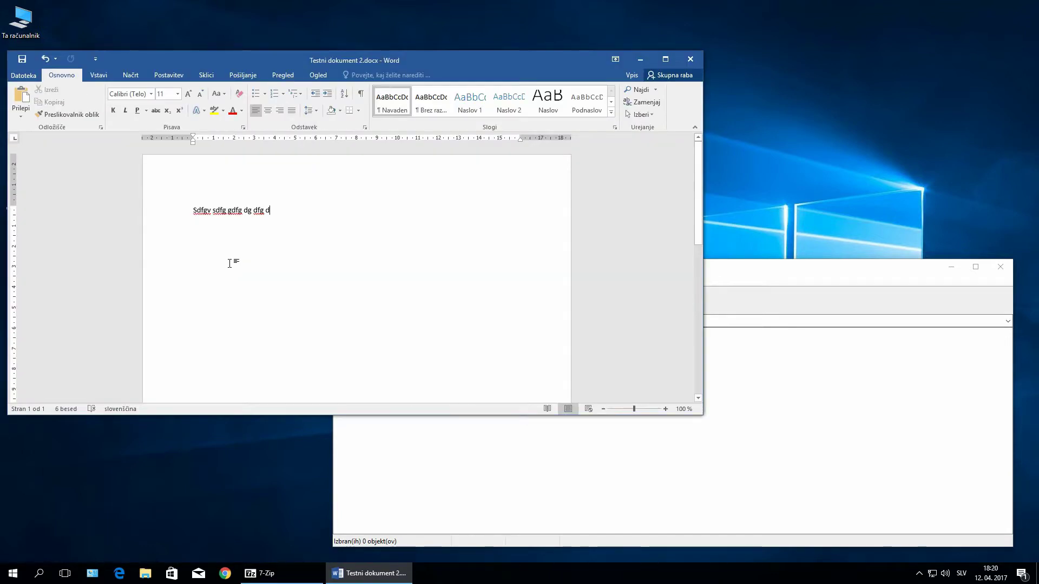
Move the Word window away from the desktop icons and point out the two saved test documents by selecting them
left_click_drag(255, 57, 396, 63)
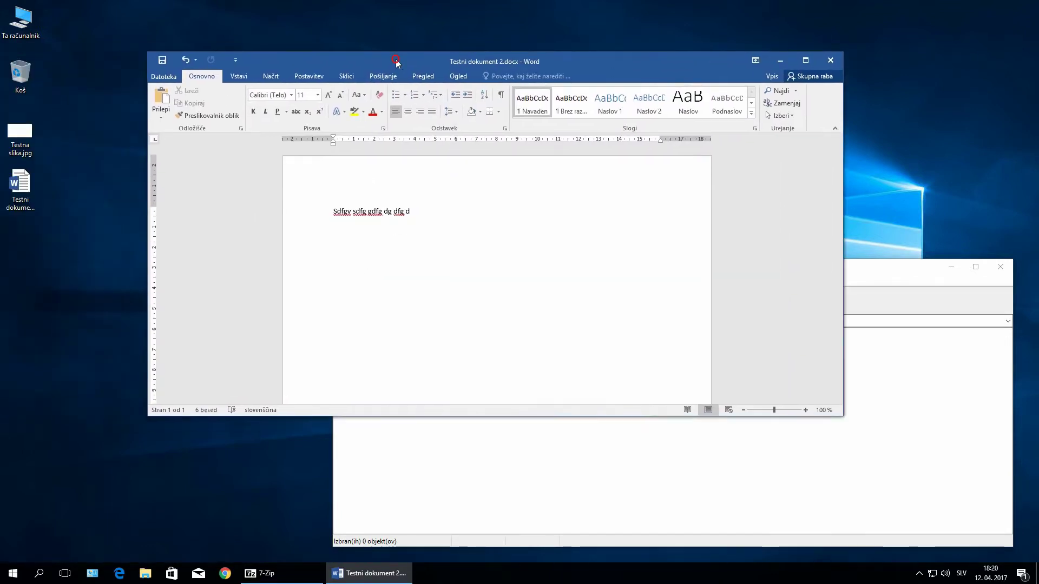
left_click_drag(56, 187, 2, 302)
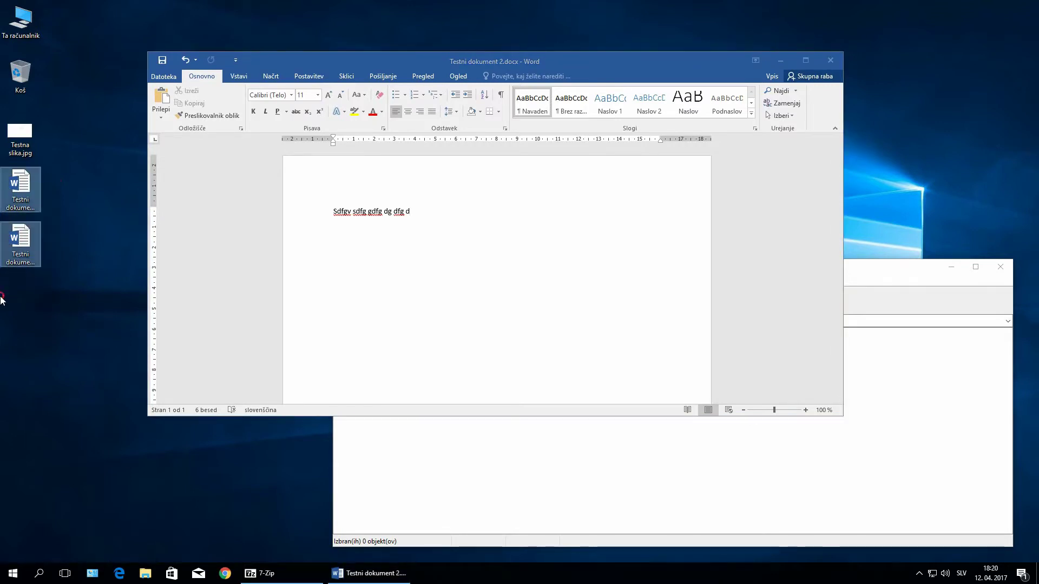
left_click(253, 236)
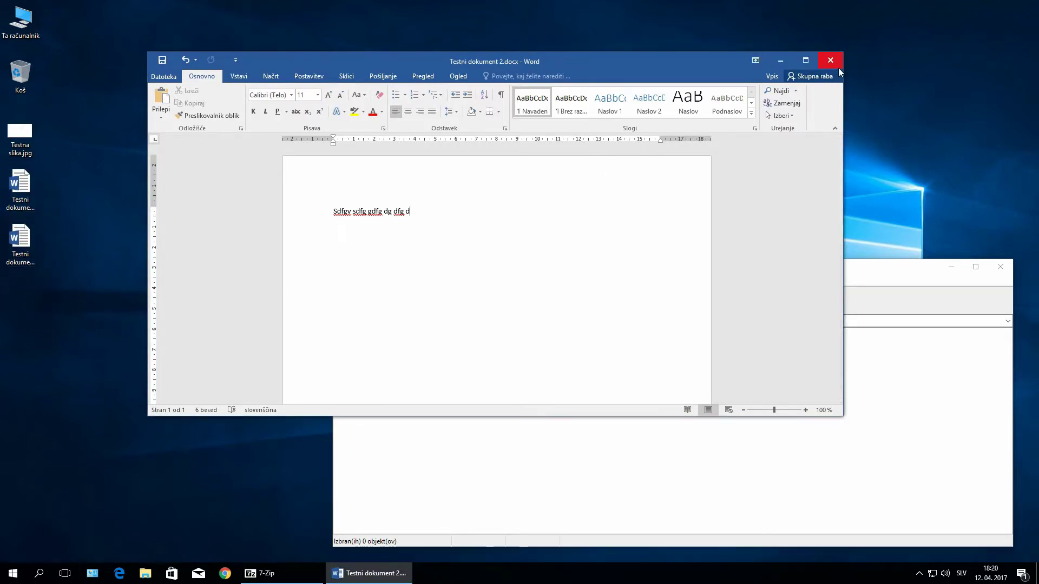
left_click_drag(681, 65, 685, 97)
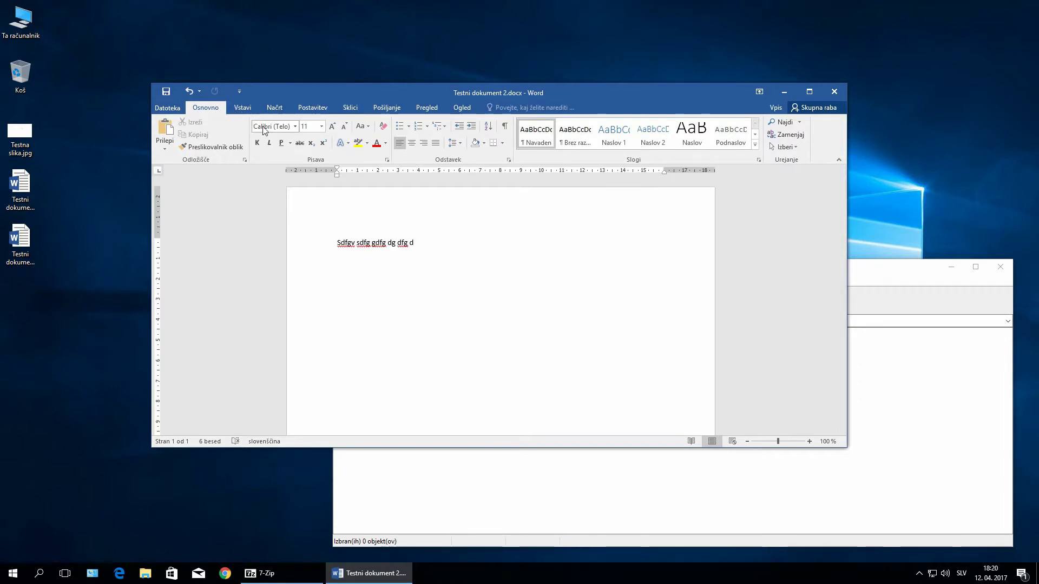
Open "Testni dokument 1.docx" from Namizje through Word's open-file dialog
left_click(166, 111)
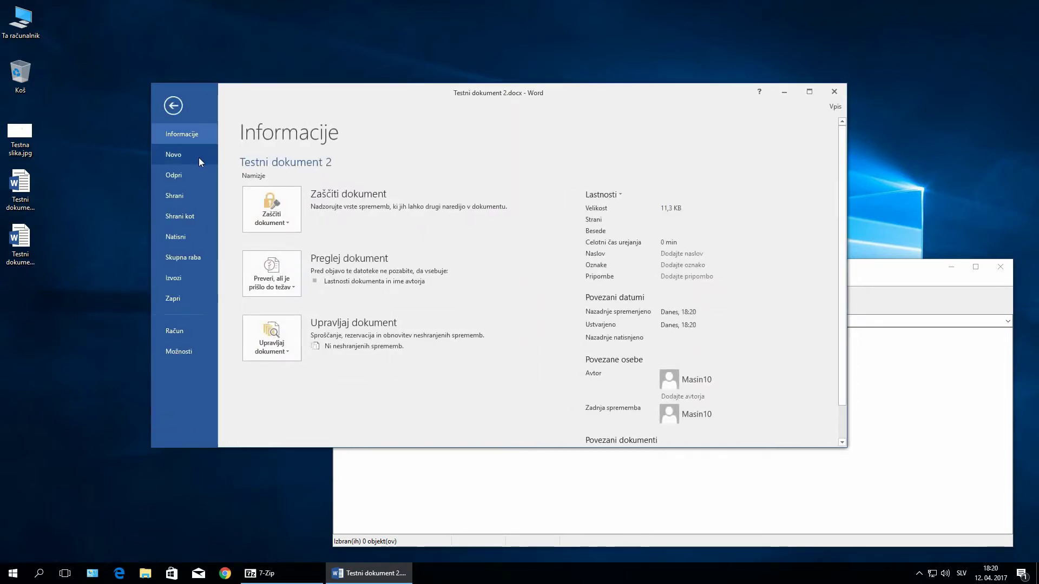
left_click(186, 179)
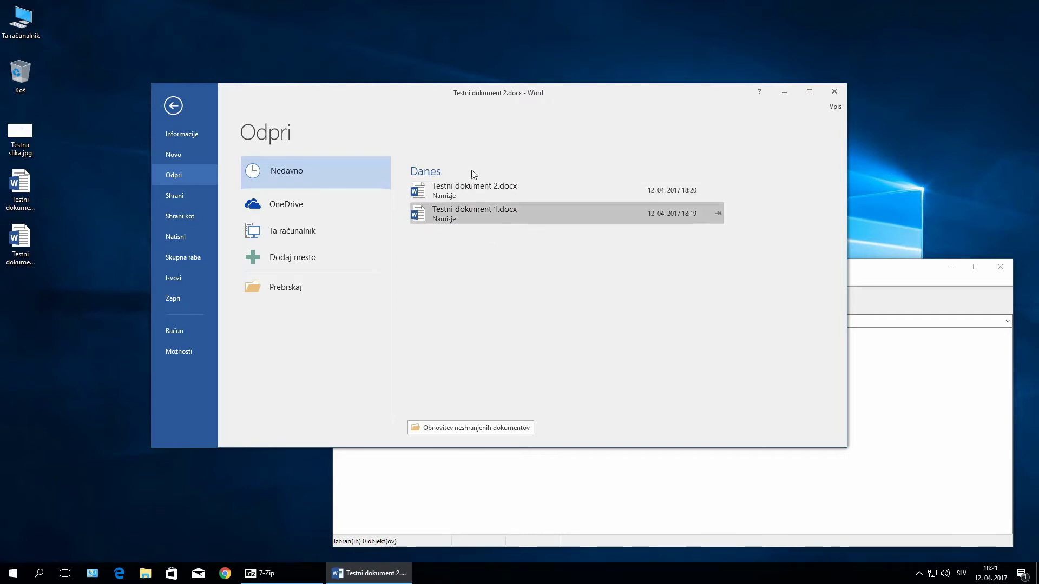
left_click(287, 232)
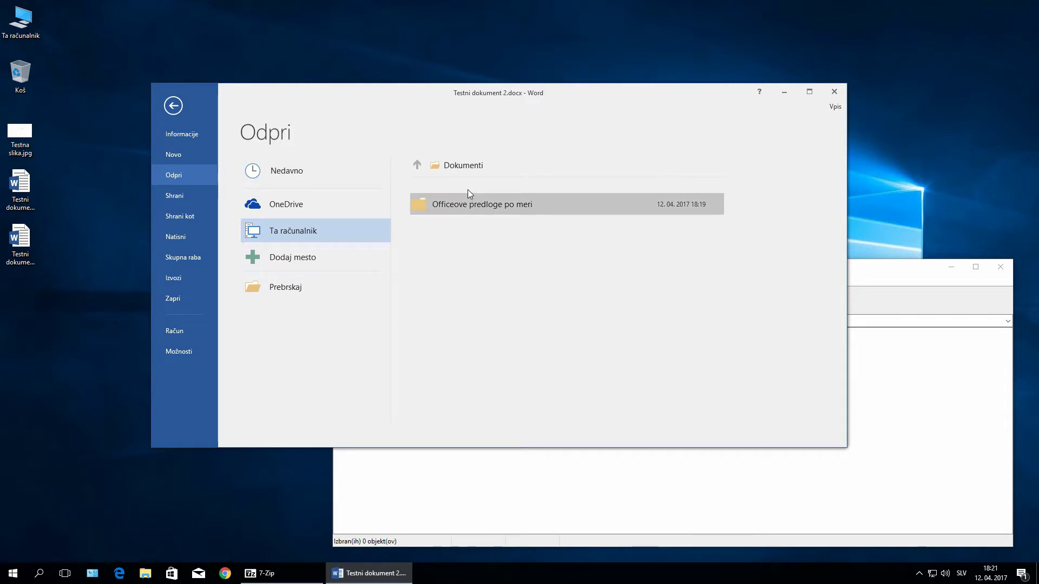
left_click(460, 166)
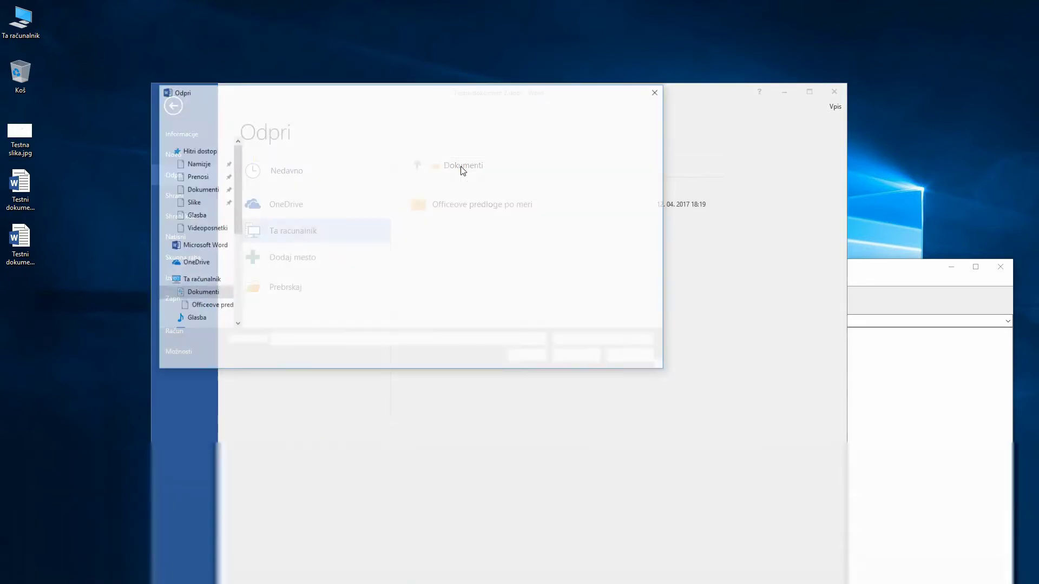
left_click(196, 163)
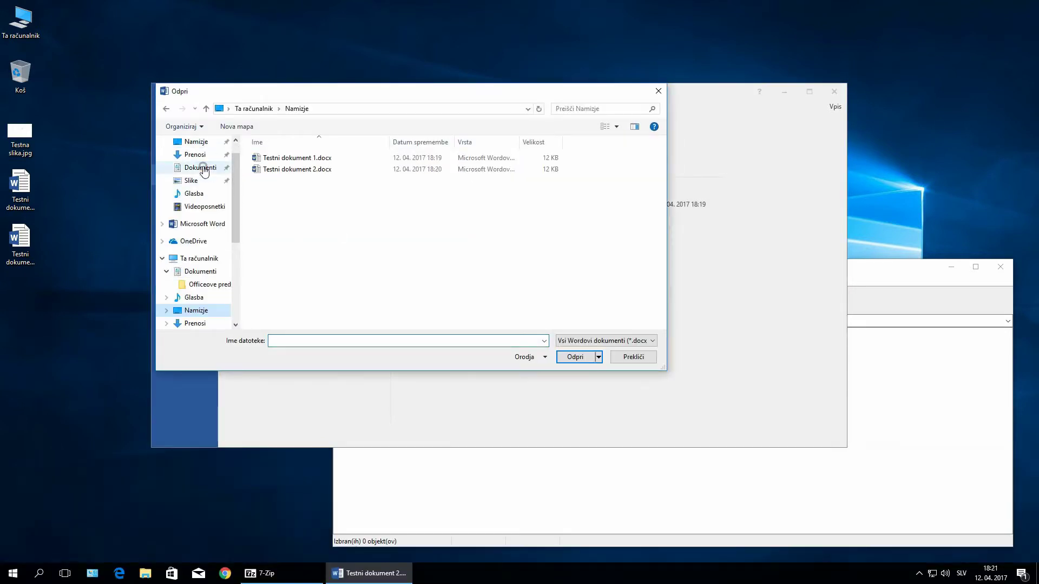
left_click(315, 159)
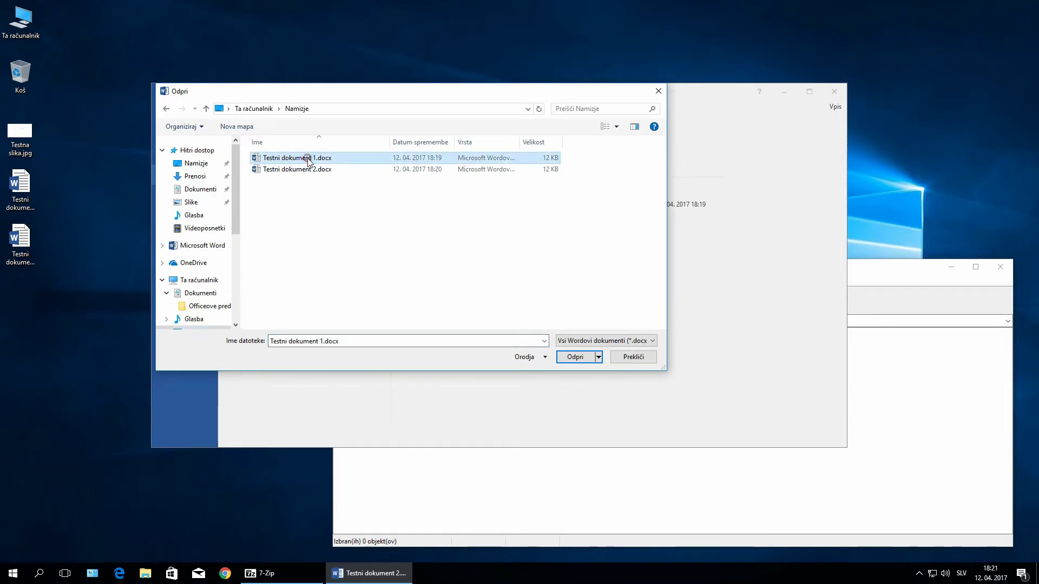
double_click(312, 157)
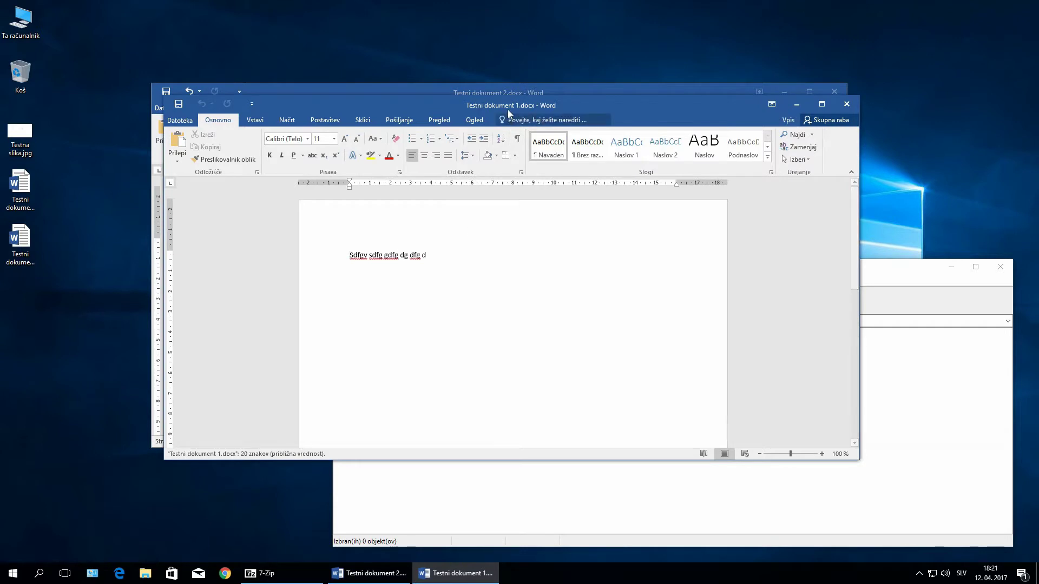
Lower the Testni dokument 1 window, add "tzr rtz" and the lines "Erz", "E", "Rz", "Tr" and "z" to its text, and save it
left_click_drag(510, 106, 516, 190)
left_click(520, 359)
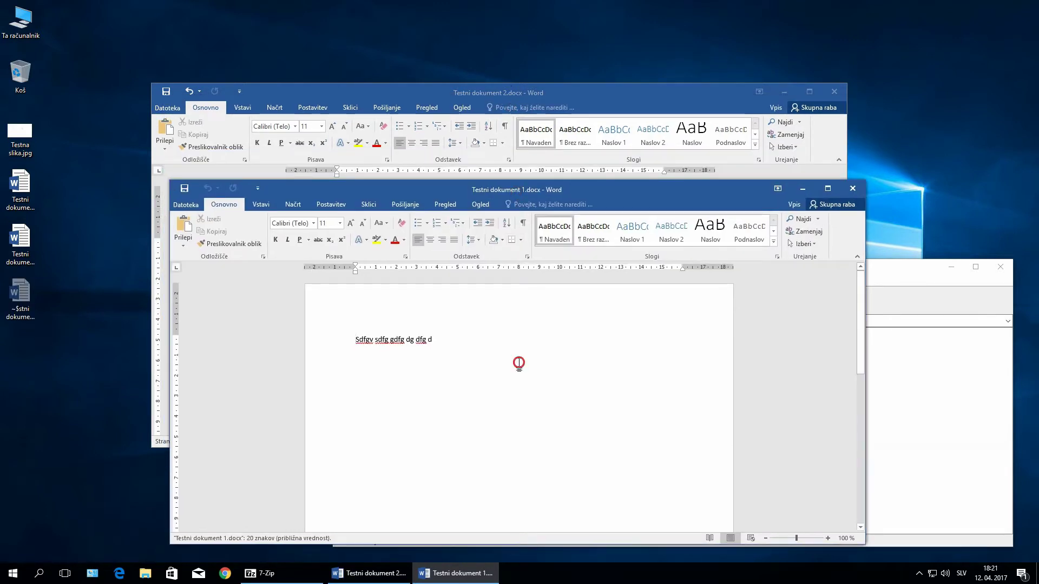
type("tzr rtz")
key("Return")
type("er")
key("Return")
type("tr")
key("Return")
type("z")
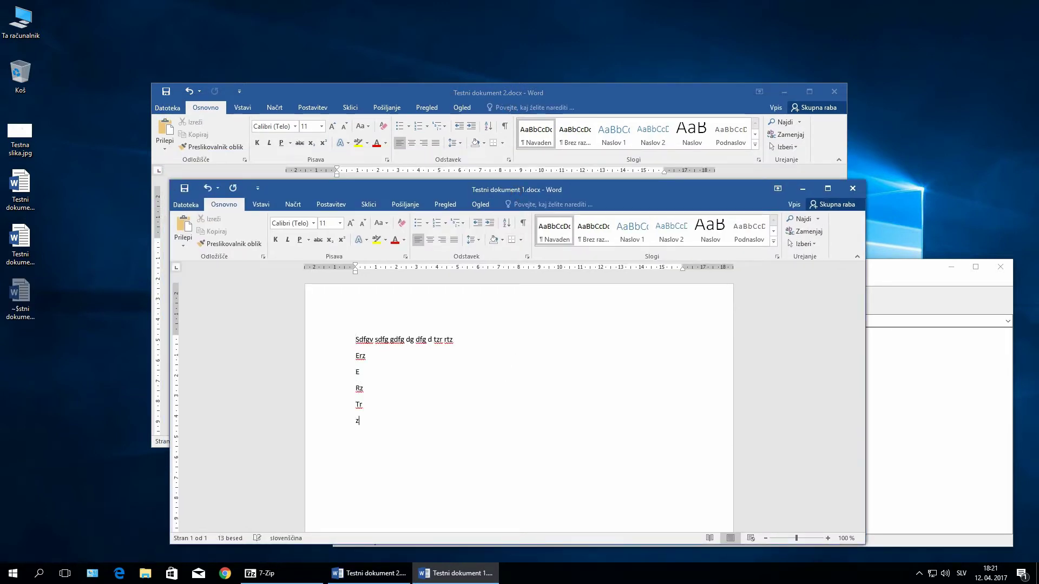
left_click(185, 190)
left_click(183, 193)
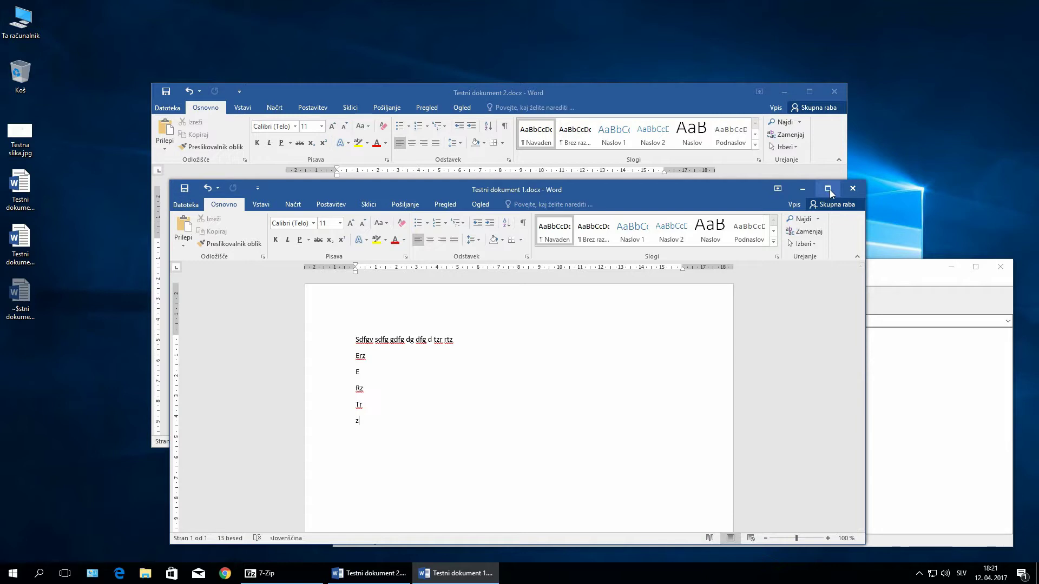
Spread the two Word document windows apart so that both are visible on the desktop
left_click_drag(733, 196, 826, 182)
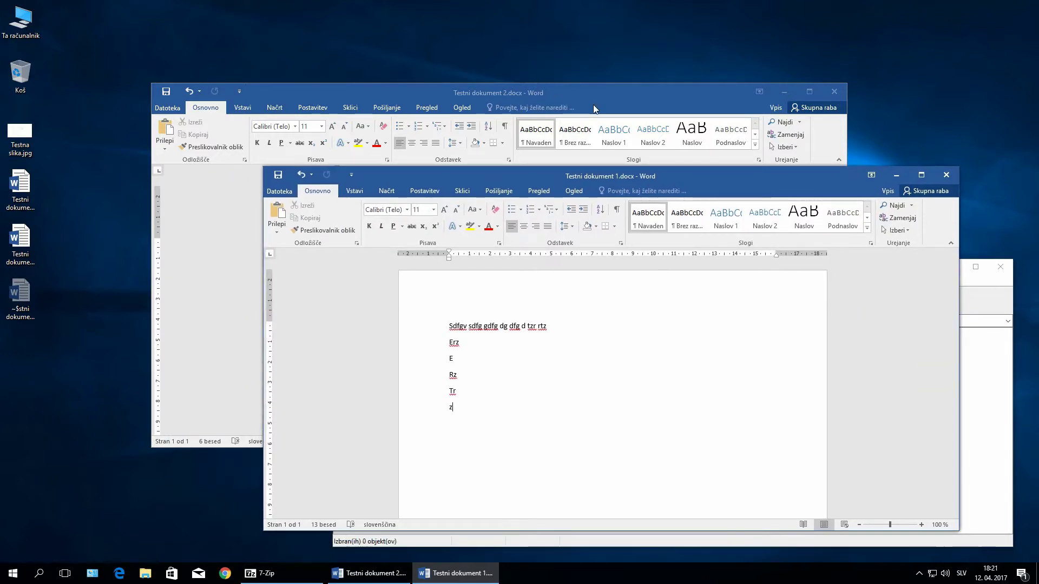
left_click_drag(604, 95, 1, 154)
left_click(746, 148)
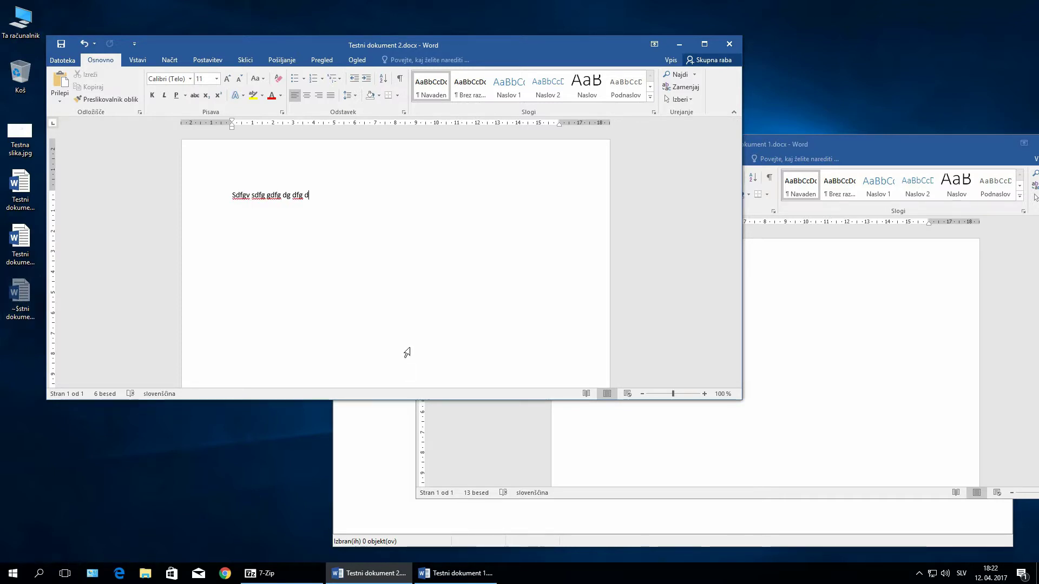
Close both Word documents and the 7-Zip window, and clear the selection of the desktop icons
left_click(734, 46)
left_click_drag(934, 148, 739, 180)
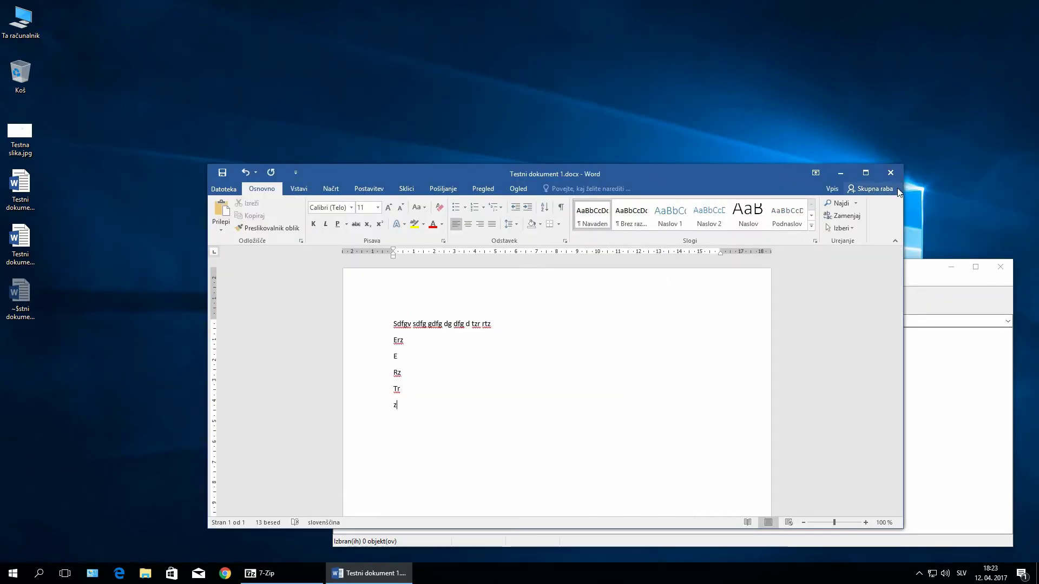
left_click(890, 173)
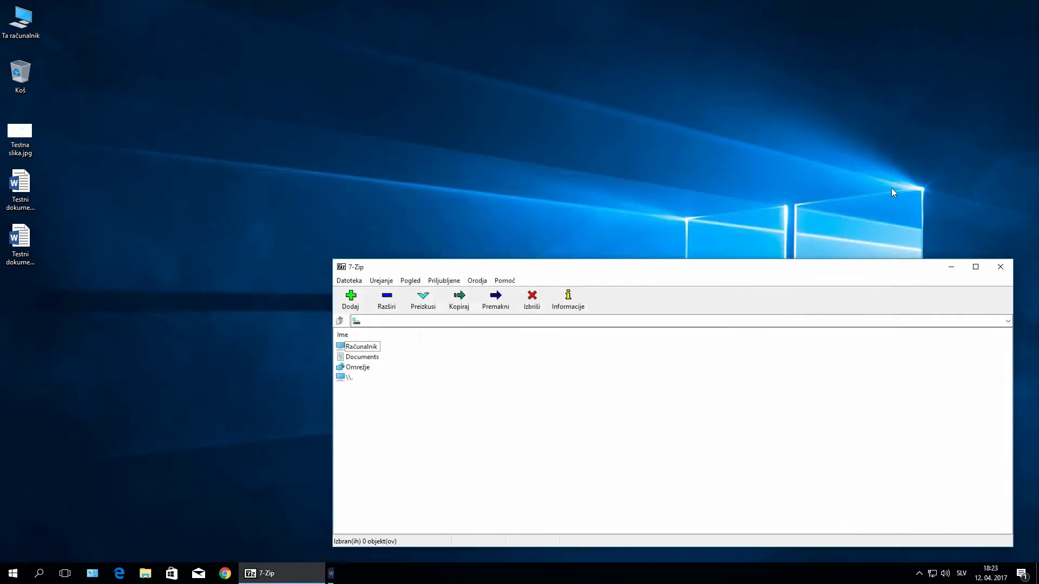
left_click(1000, 269)
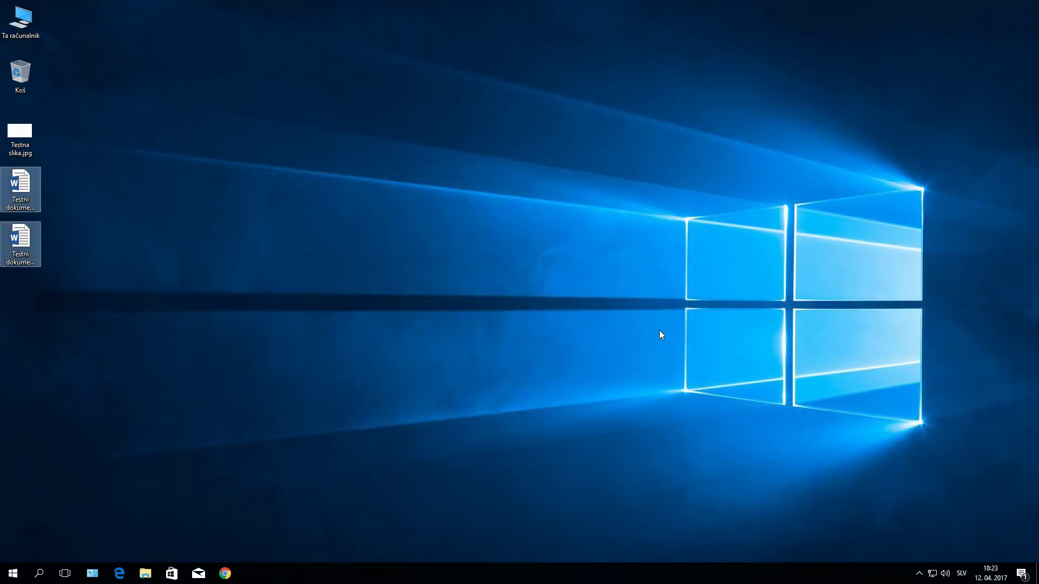
left_click(403, 340)
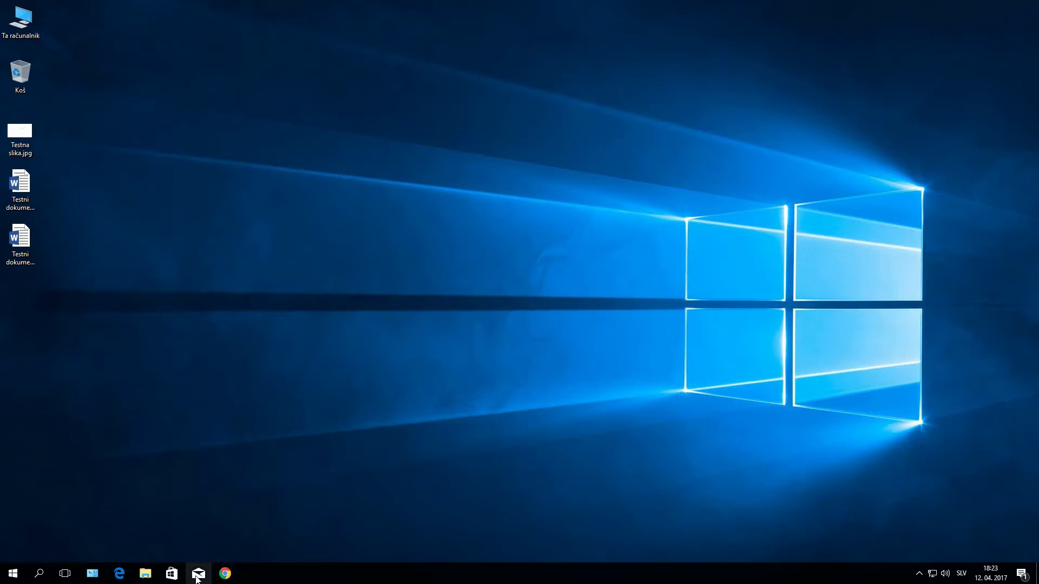
Create a Google Chrome shortcut on the desktop from the list of installed programs
left_click(23, 574)
scroll(108, 439, "down", 3)
scroll(109, 438, "down", 2)
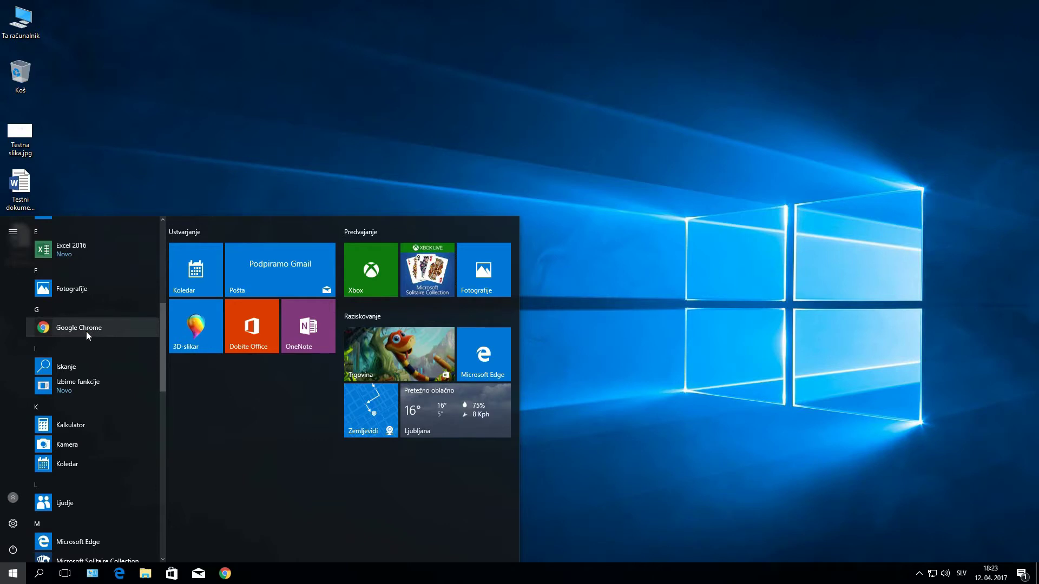
left_click_drag(85, 328, 90, 132)
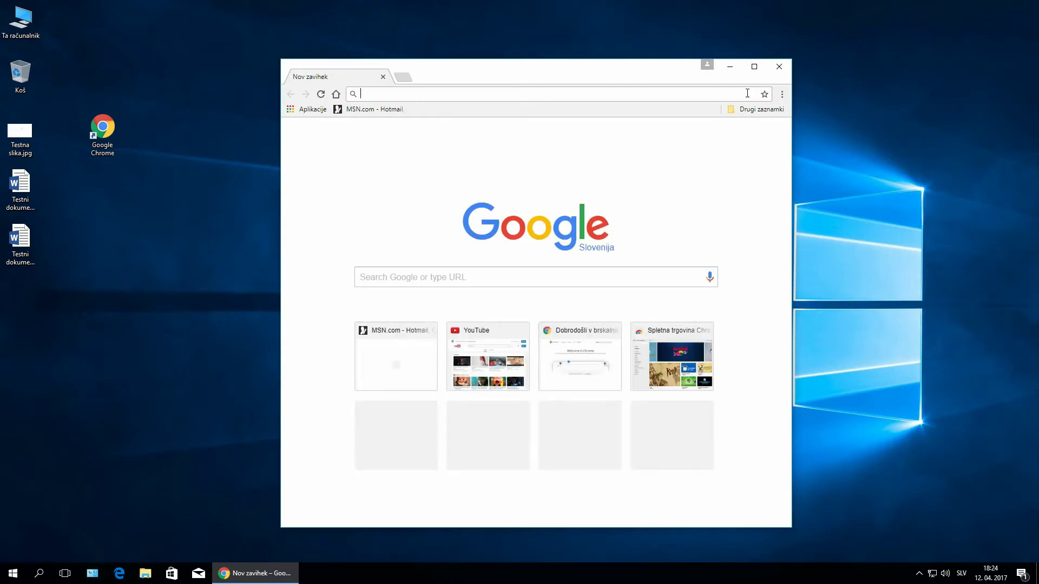
Maximize the Chrome window, search Google for "firefox" and open the "Download Firefox — Free Web Browser" result
left_click(745, 70)
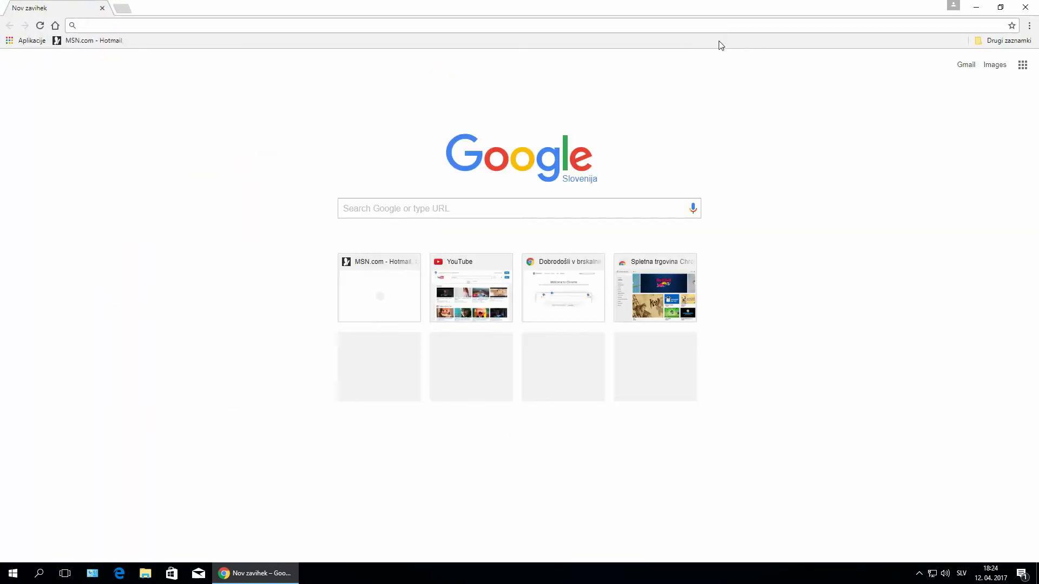
left_click(441, 212)
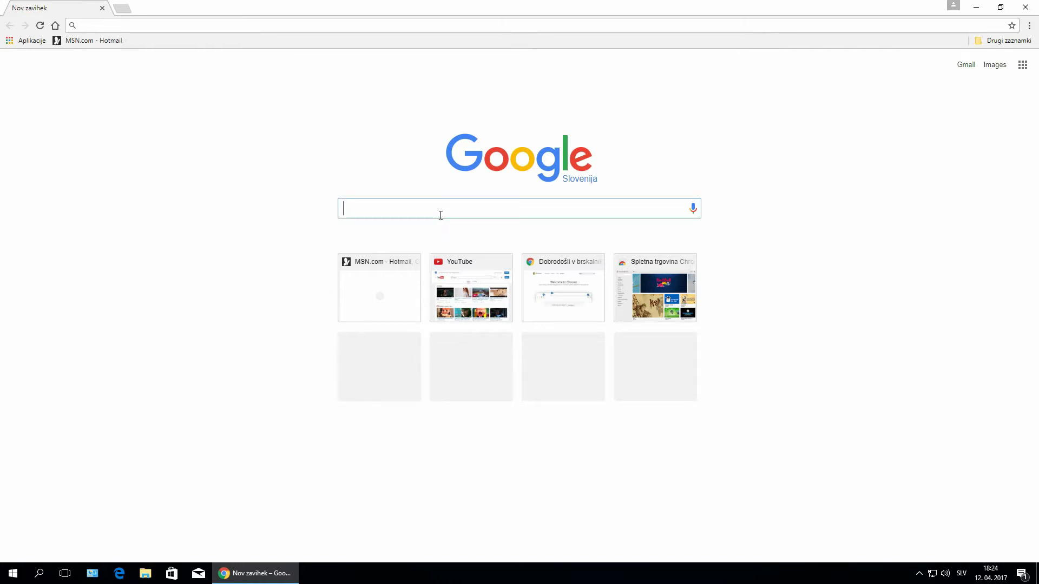
type("firefox")
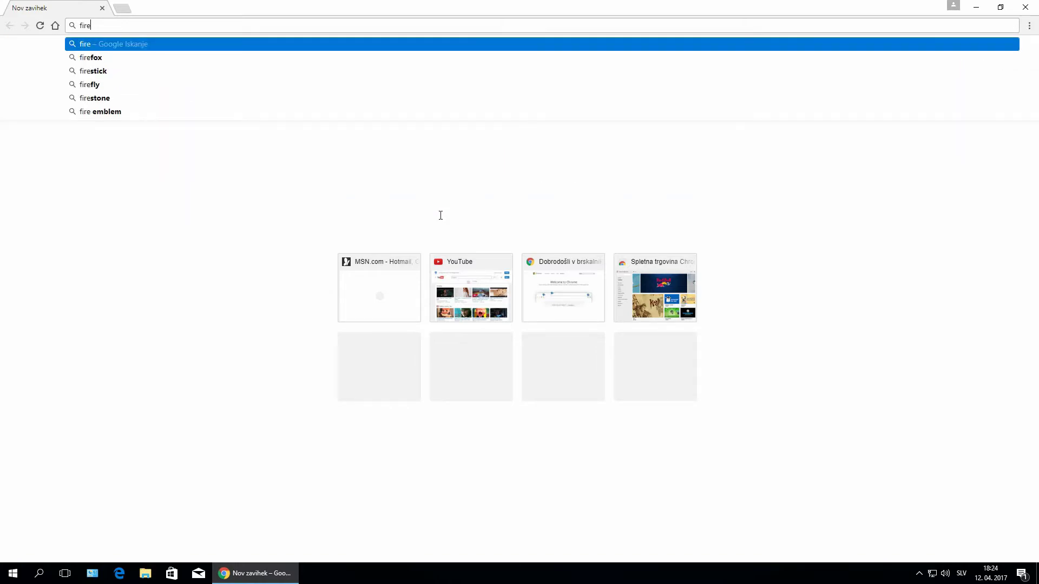
key("Return")
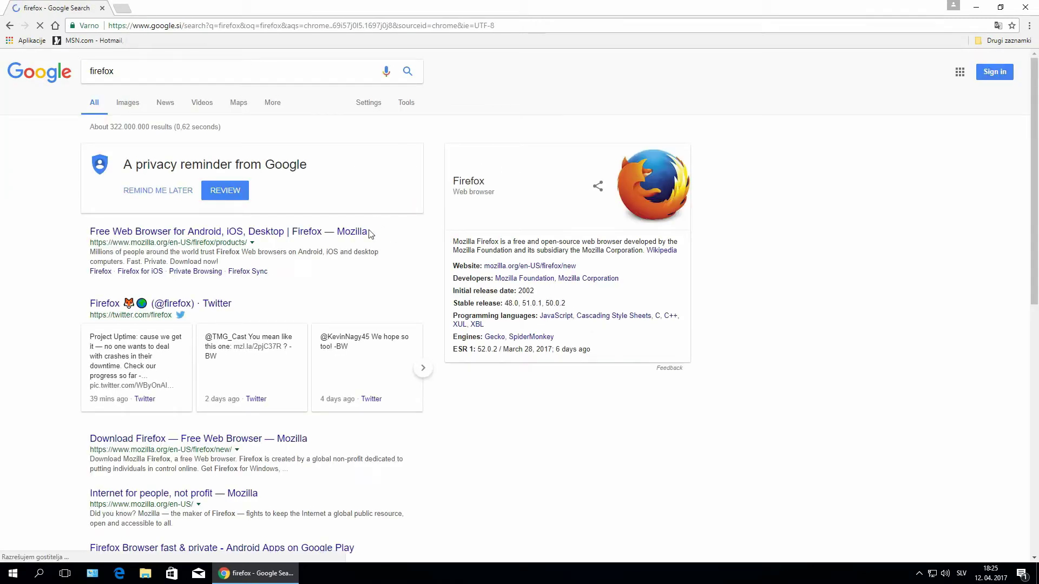
scroll(420, 344, "down", 3)
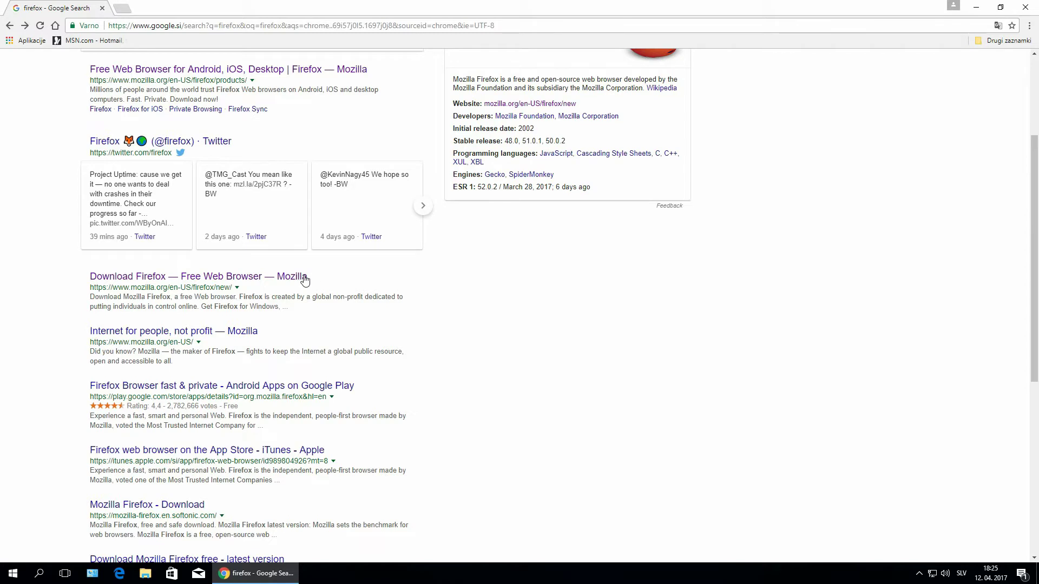
left_click(182, 276)
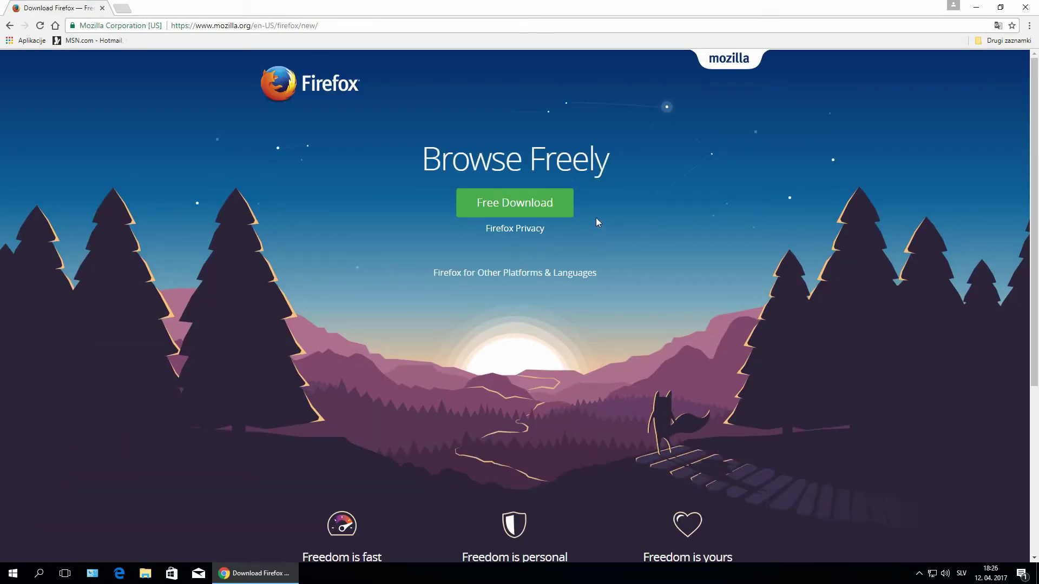
Point out the download options on the Firefox page and open the list of available languages for other platforms
left_click_drag(421, 159, 628, 264)
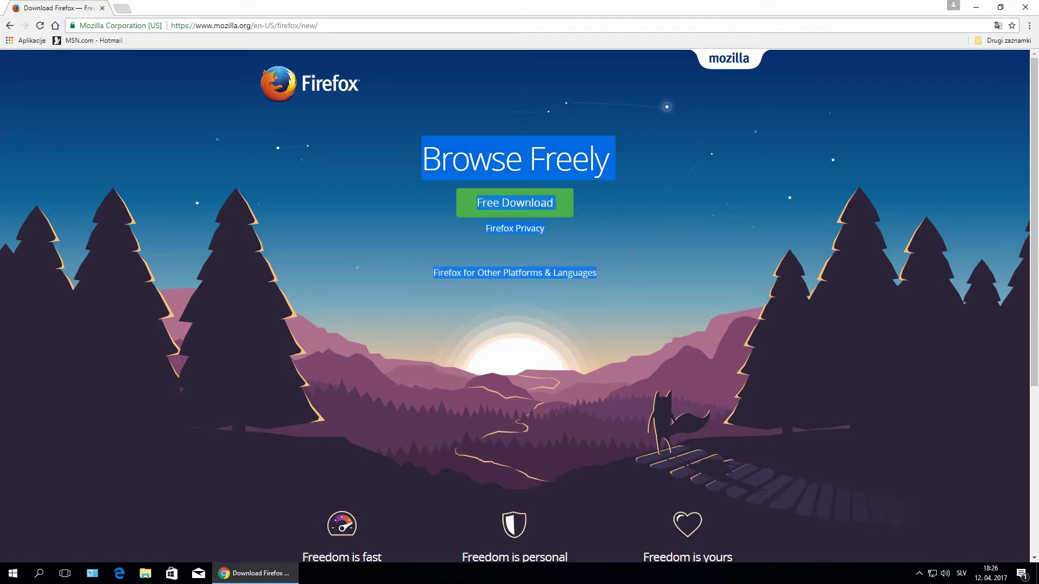
left_click(620, 286)
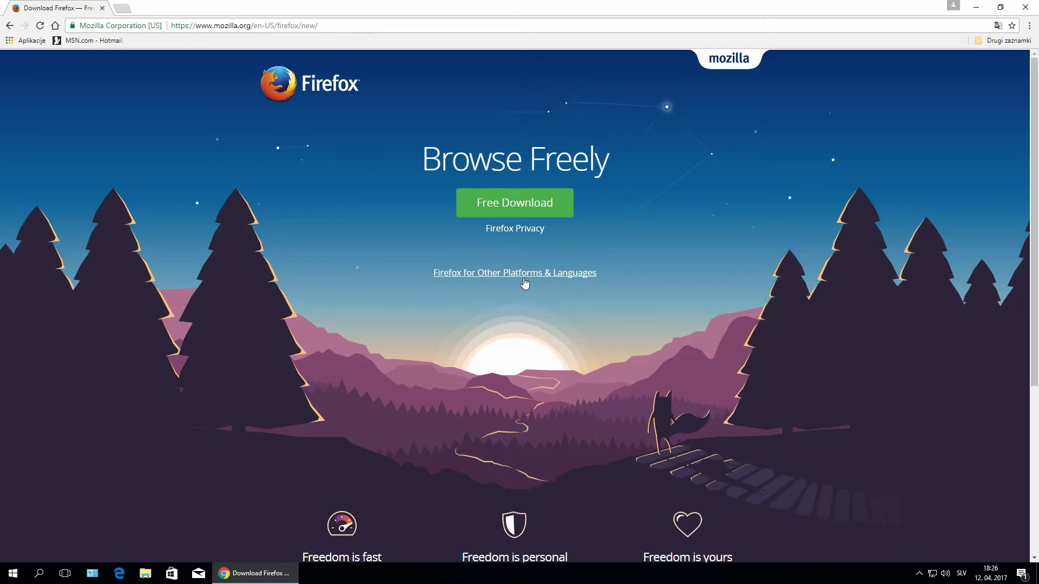
left_click(574, 277)
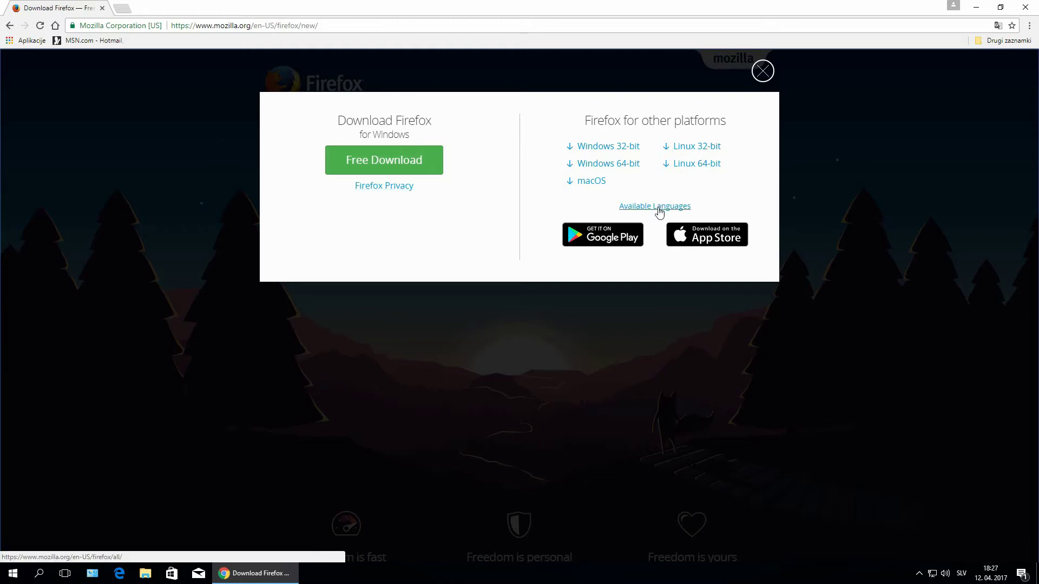
left_click(659, 210)
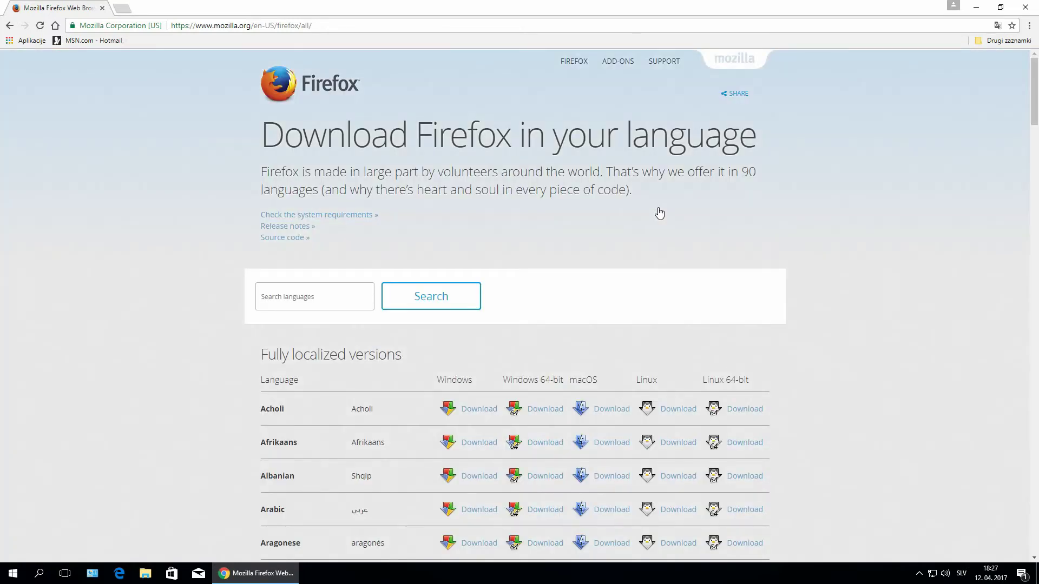
Find the Slovenian version in the Firefox language list and highlight its name to examine the downloads offered
scroll(637, 224, "down", 8)
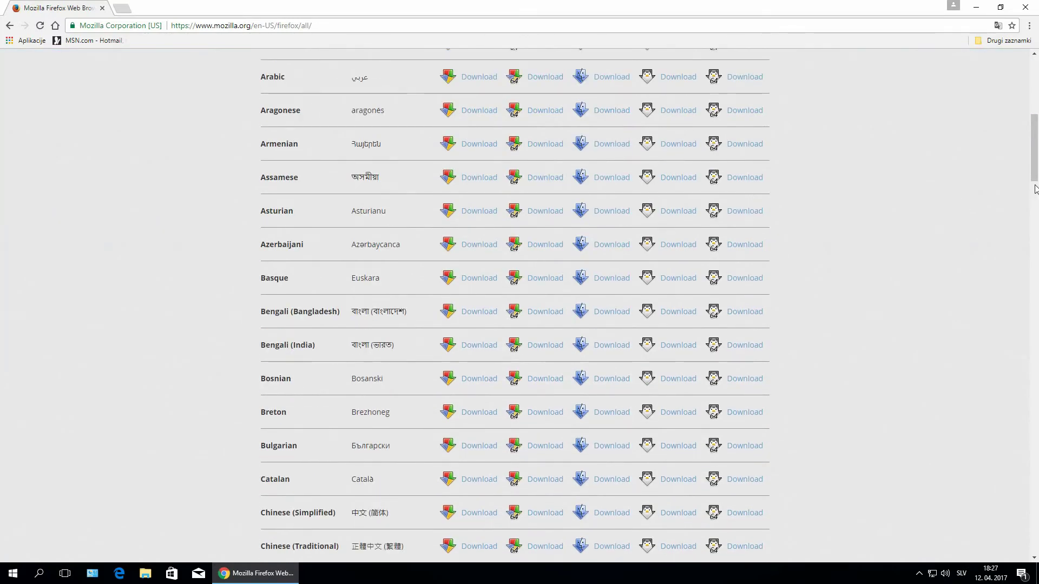
left_click_drag(1034, 169, 1035, 441)
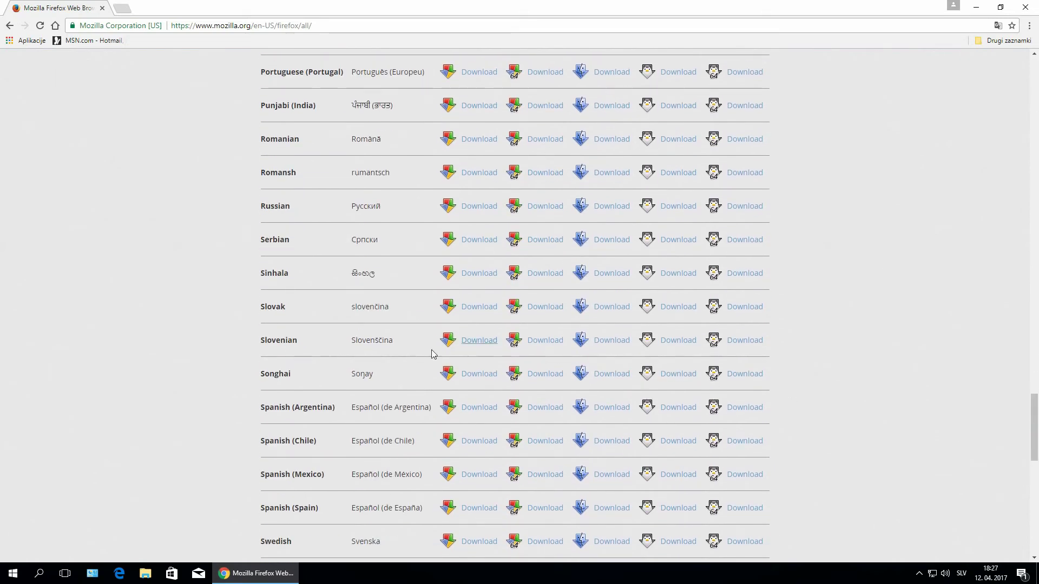
left_click_drag(351, 341, 403, 340)
right_click(404, 340)
left_click(395, 340)
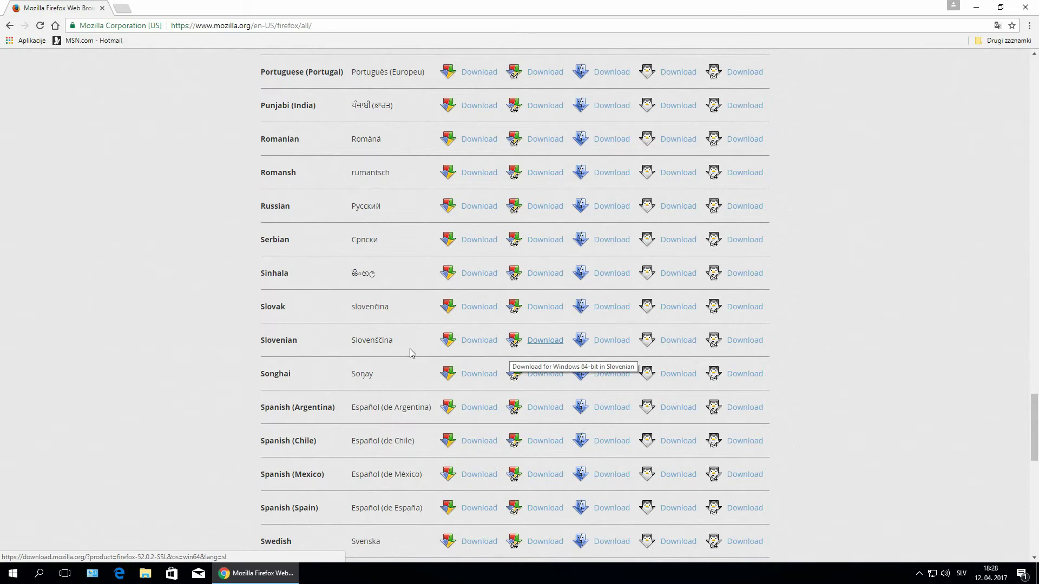
Open the system information page in Windows Settings to check whether the operating system is 32-bit or 64-bit
left_click(13, 574)
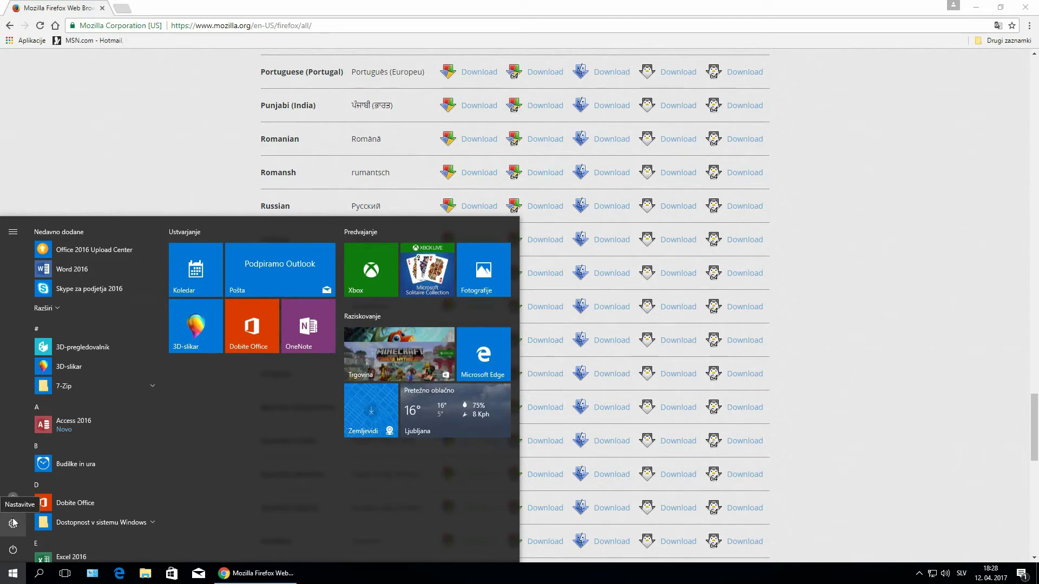
left_click(13, 523)
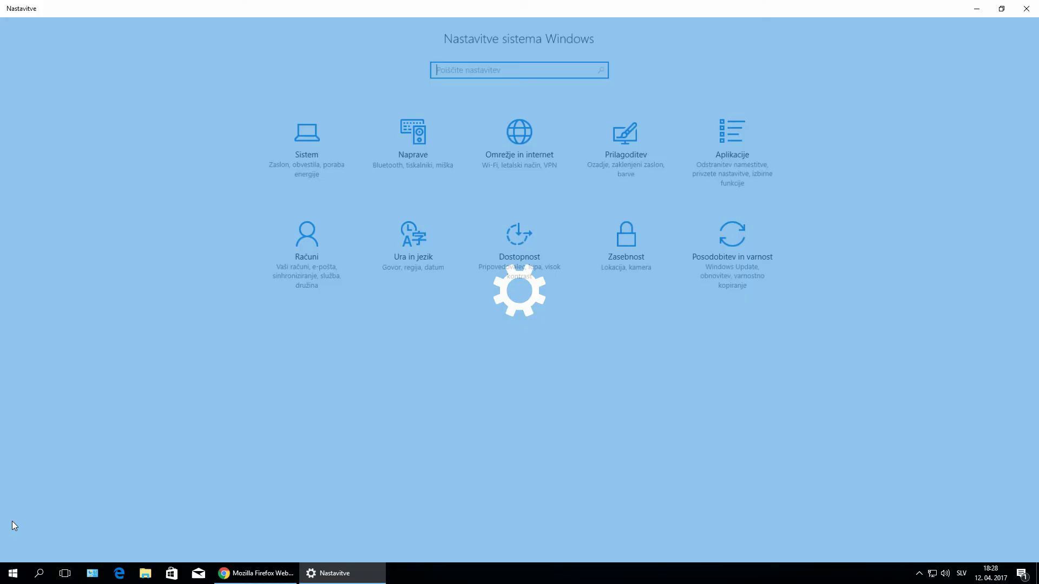
left_click(314, 137)
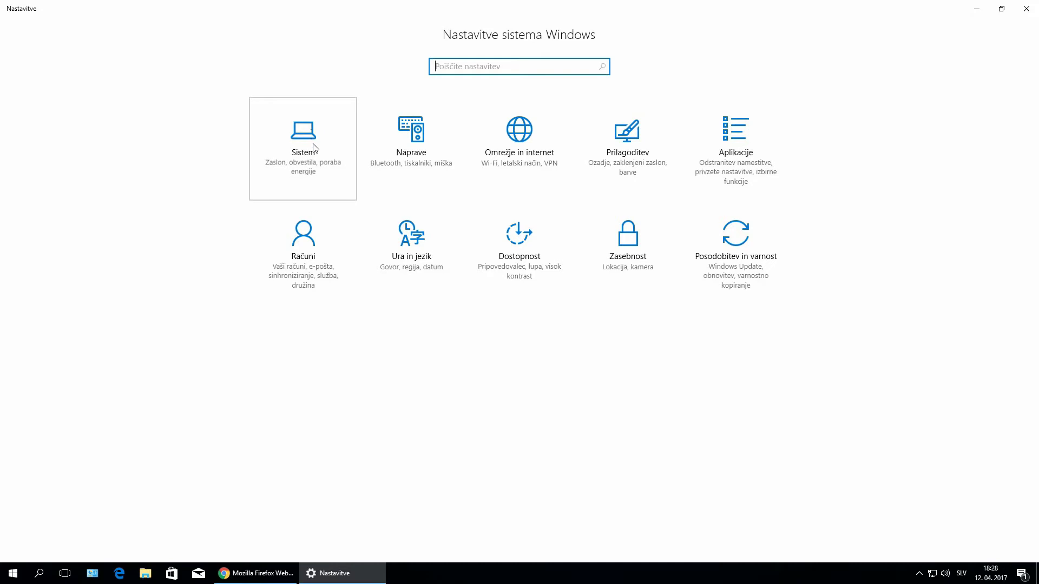
left_click(74, 306)
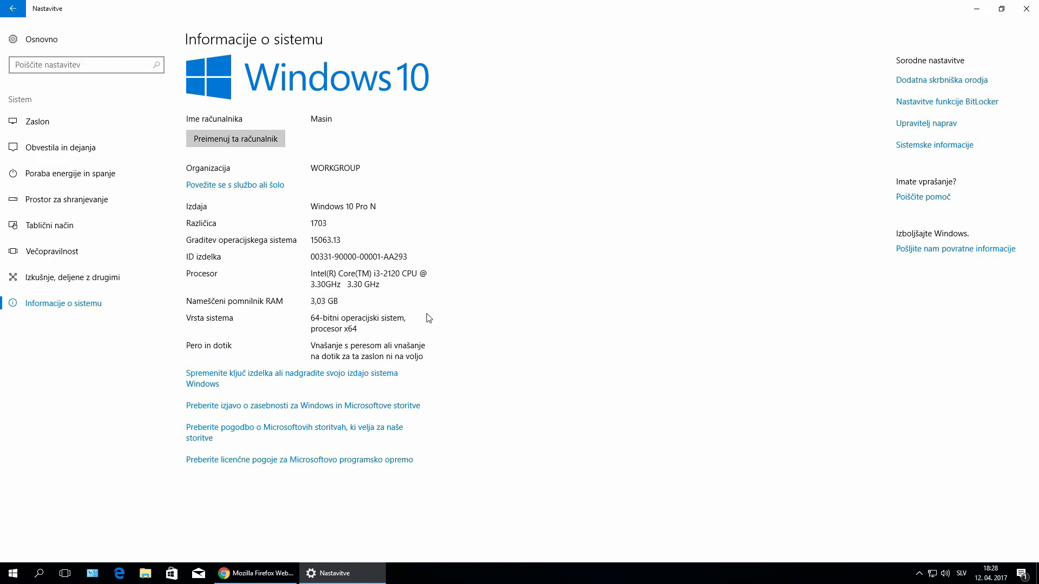
Close the system information page and download the Windows 64-bit version of Firefox in Slovenian
left_click(1027, 9)
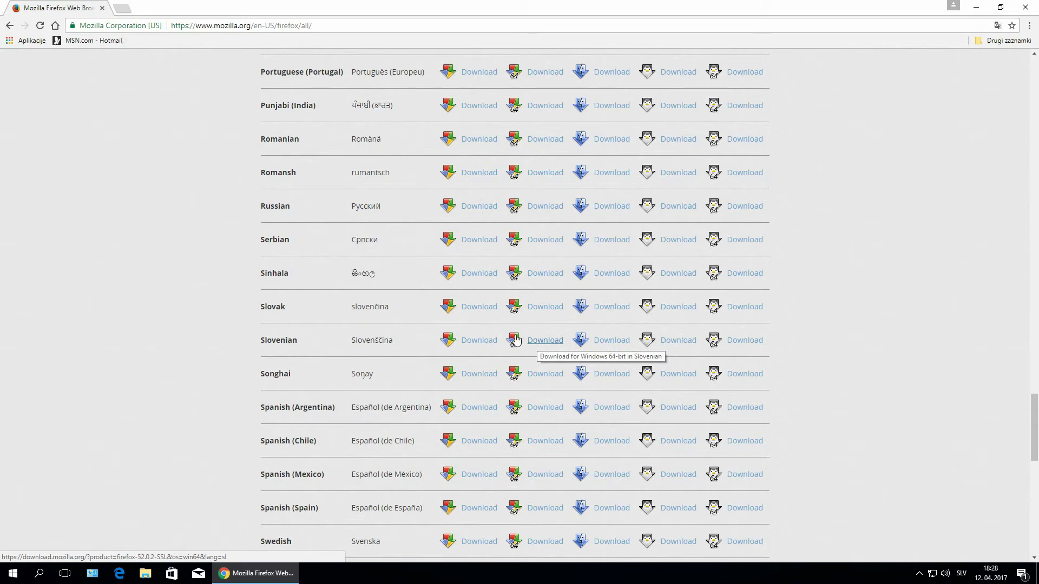
left_click(539, 343)
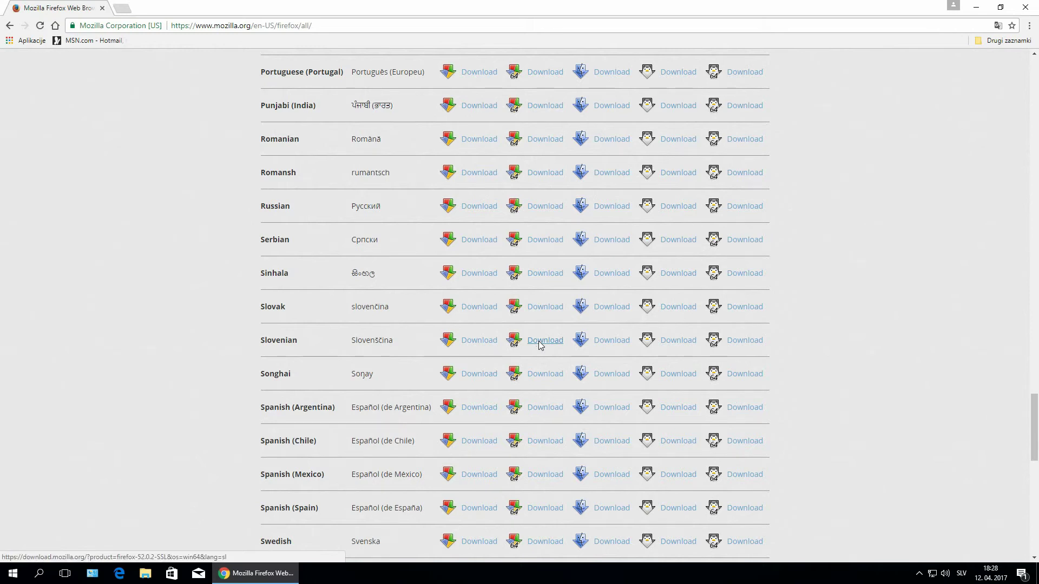
right_click(110, 346)
left_click(51, 514)
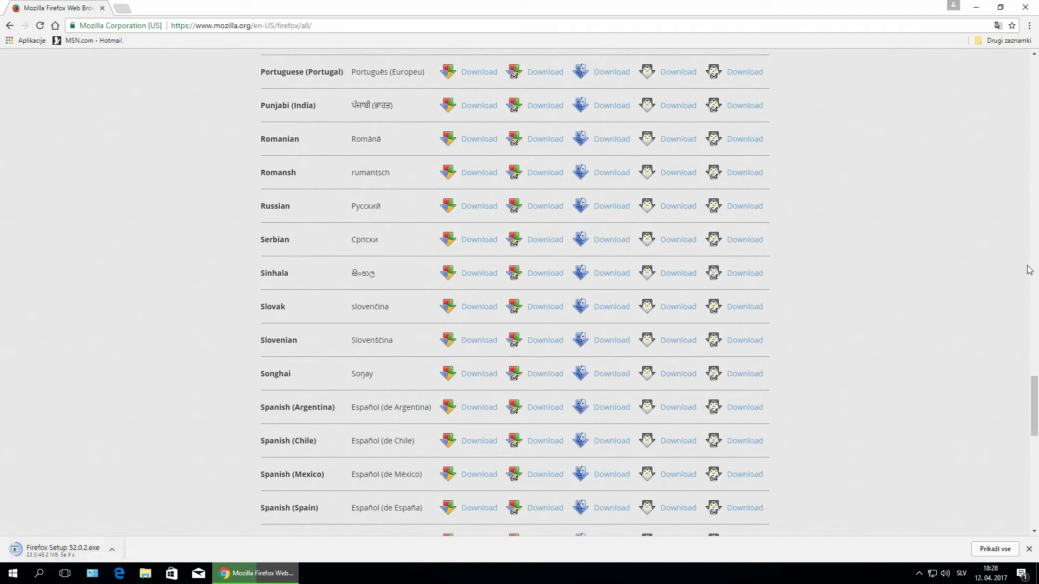
Open Chrome's downloads list and check the Firefox Setup 52.0.2.exe file in its folder
left_click(995, 549)
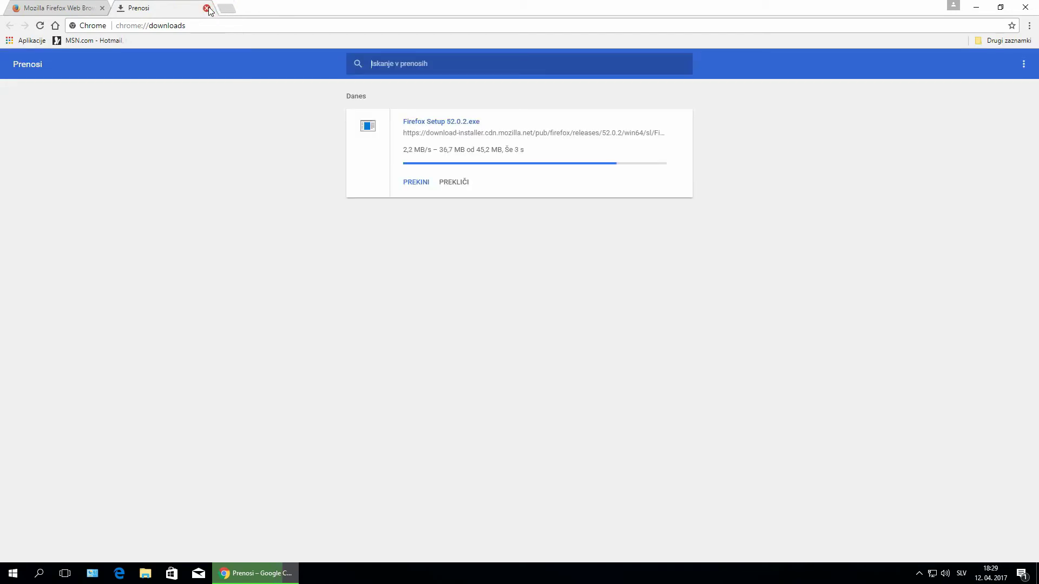
left_click(207, 9)
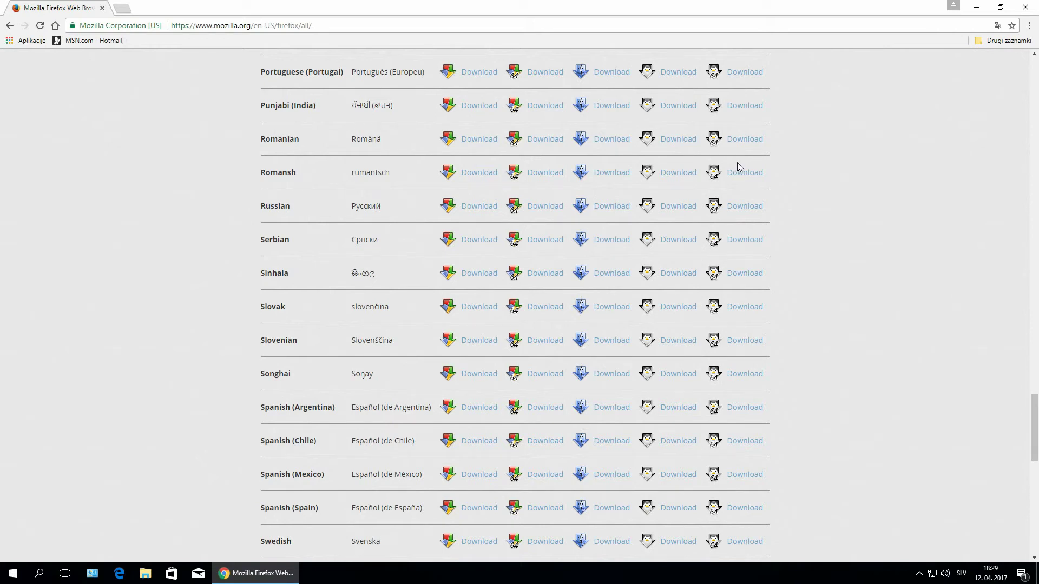
left_click(1031, 26)
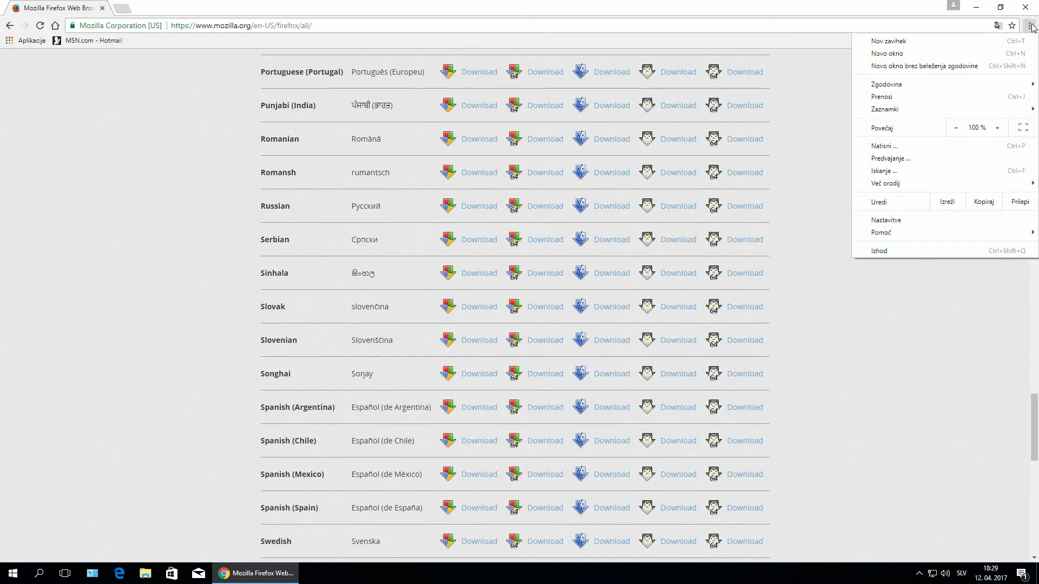
left_click(906, 97)
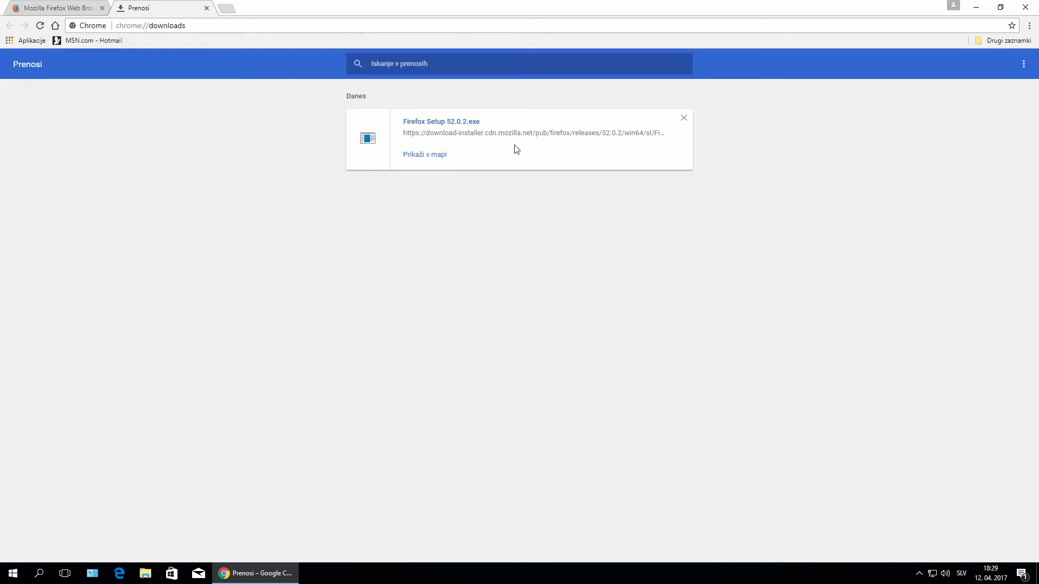
left_click(440, 156)
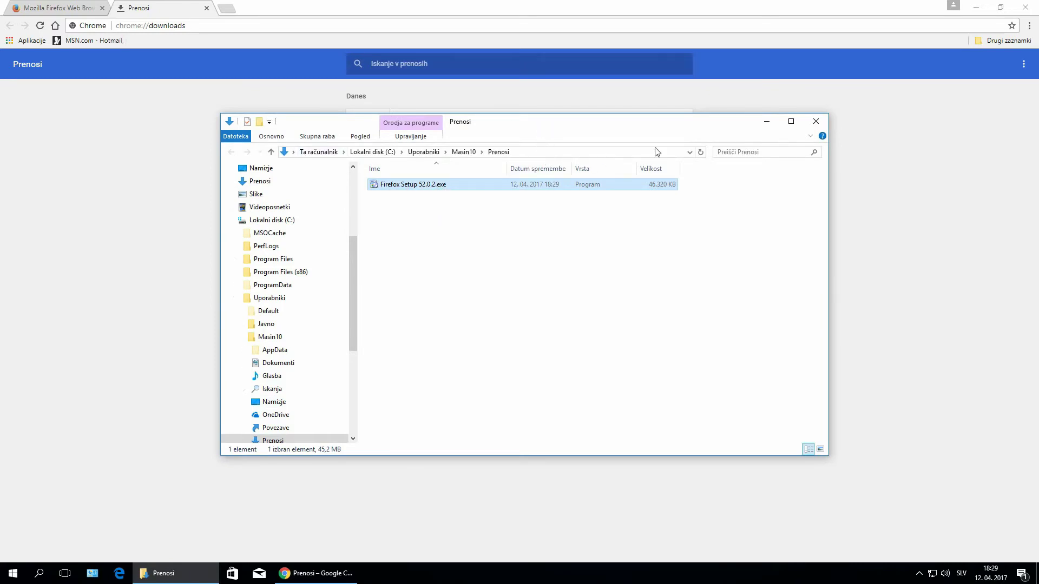
left_click(818, 125)
Run Firefox Setup 52.0.2.exe from the downloads list and minimize the Chrome window
left_click(426, 122)
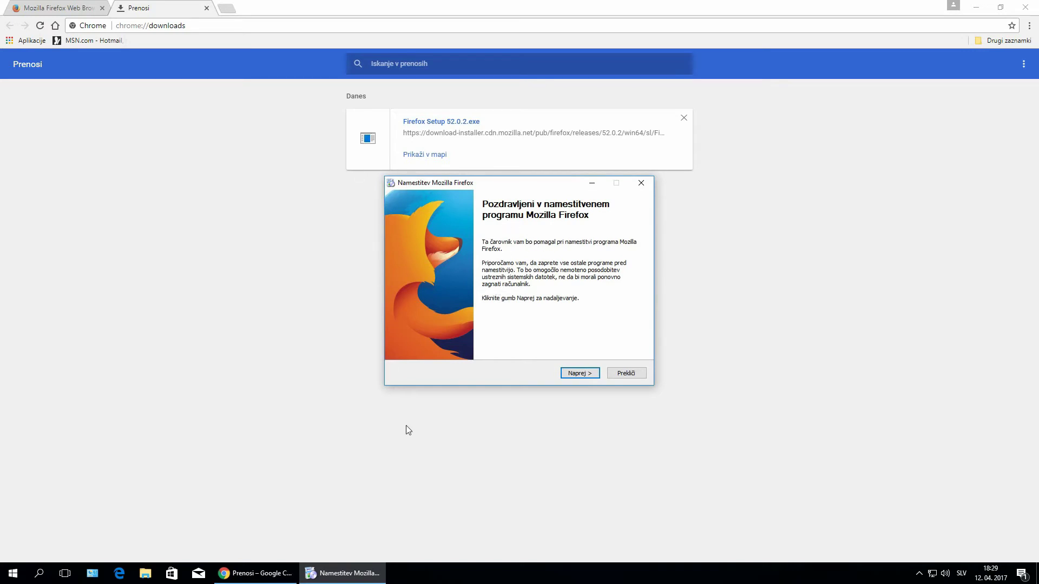
left_click(978, 8)
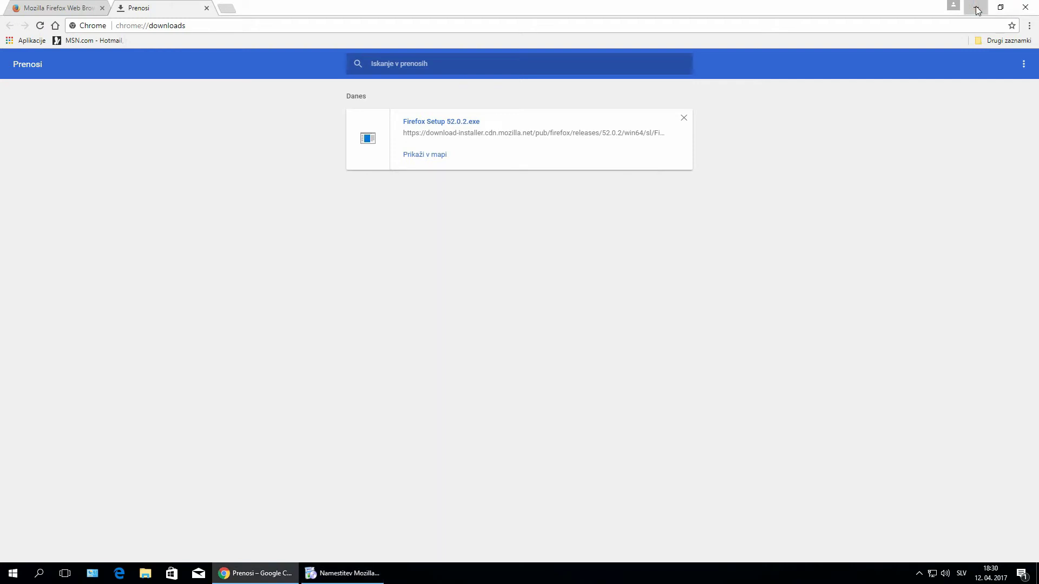
left_click(977, 7)
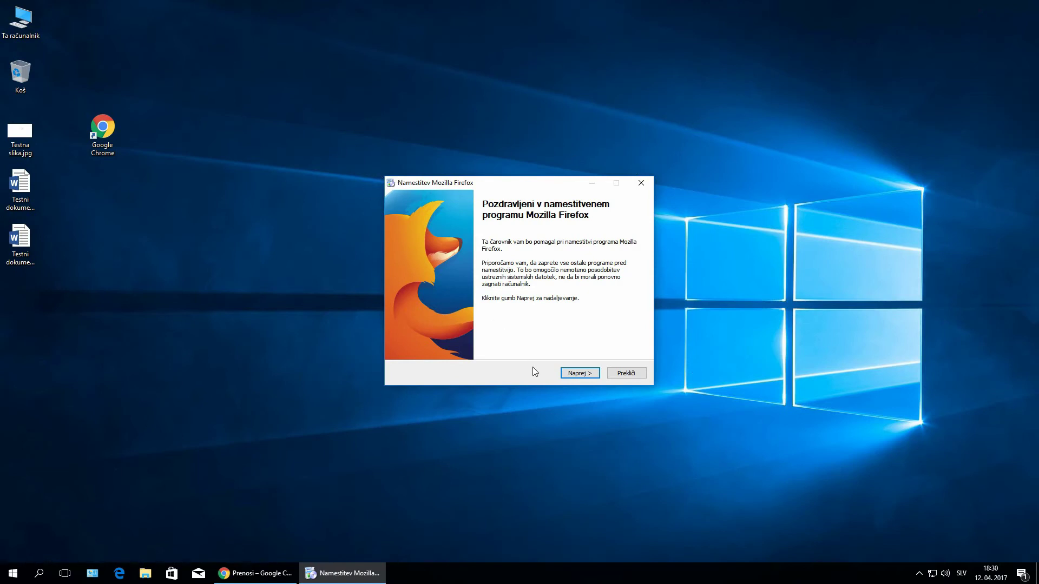
Install Mozilla Firefox using the standard installation type, "Običajna"
left_click(577, 373)
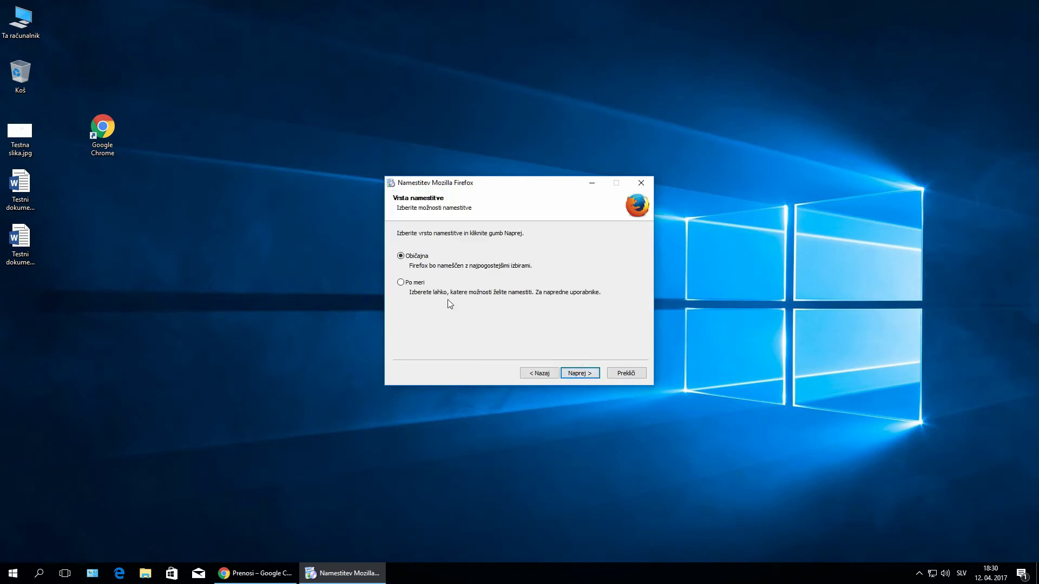
left_click(412, 282)
left_click(423, 258)
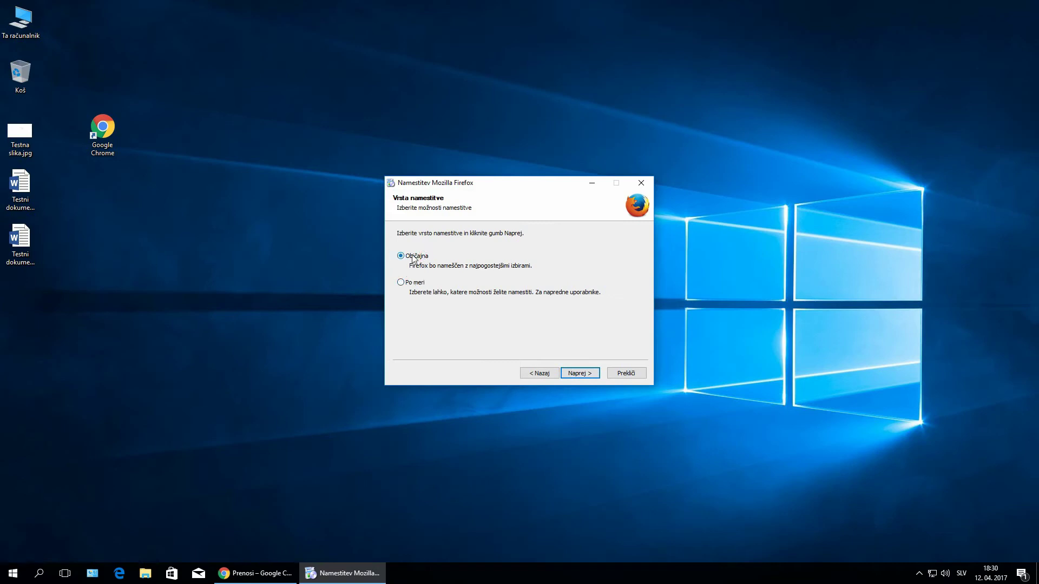
left_click(576, 379)
left_click(577, 378)
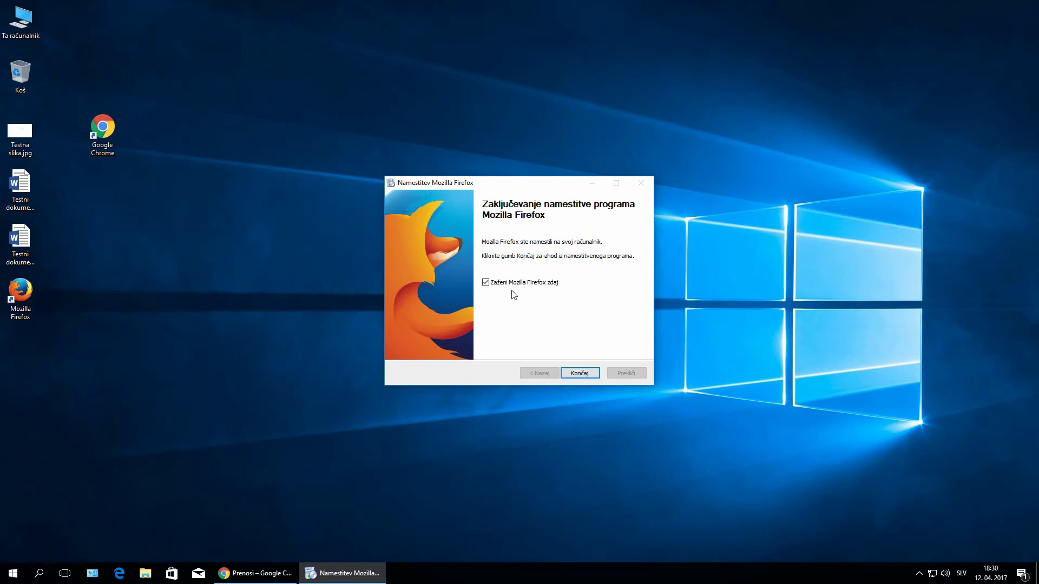
Finish the setup with "Zaženi Mozilla Firefox zdaj" enabled and choose "Ne uvozi ničesar" in the import wizard
left_click(485, 284)
left_click(485, 284)
left_click(575, 375)
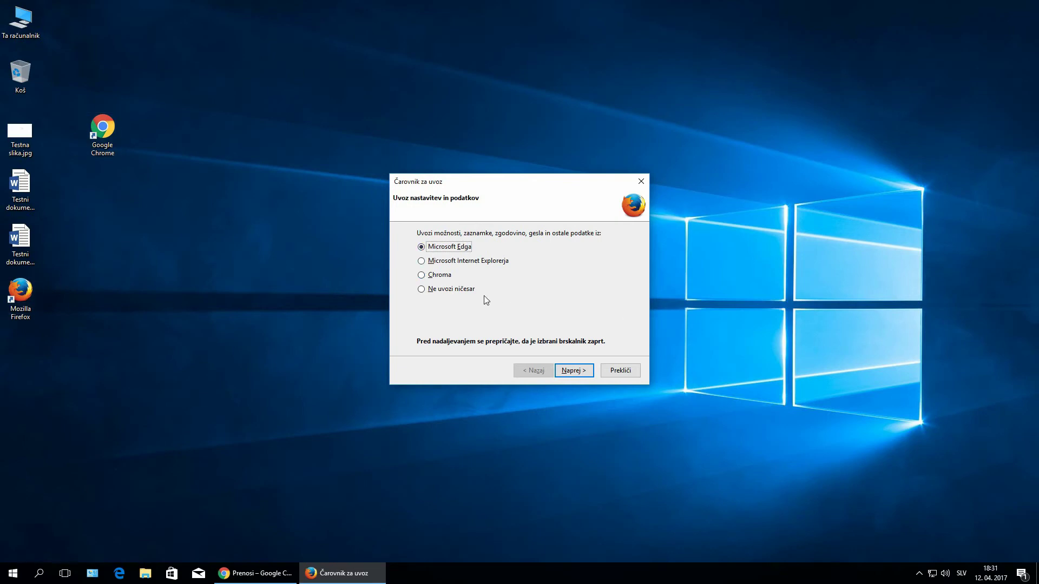
left_click(445, 290)
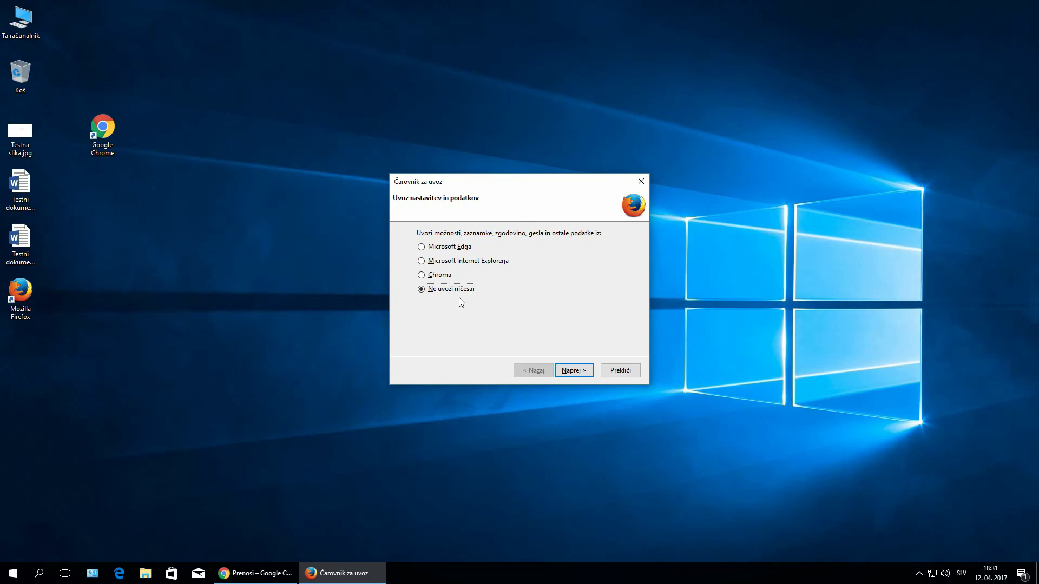
left_click(577, 369)
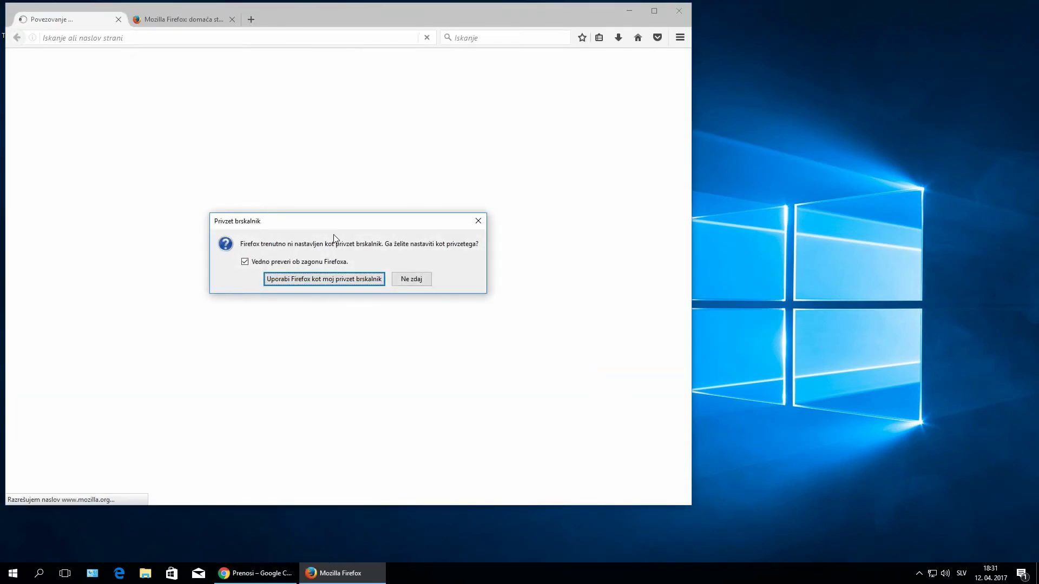
Turn off the default-browser check at Firefox startup and decline making Firefox the default browser
left_click_drag(247, 244, 485, 246)
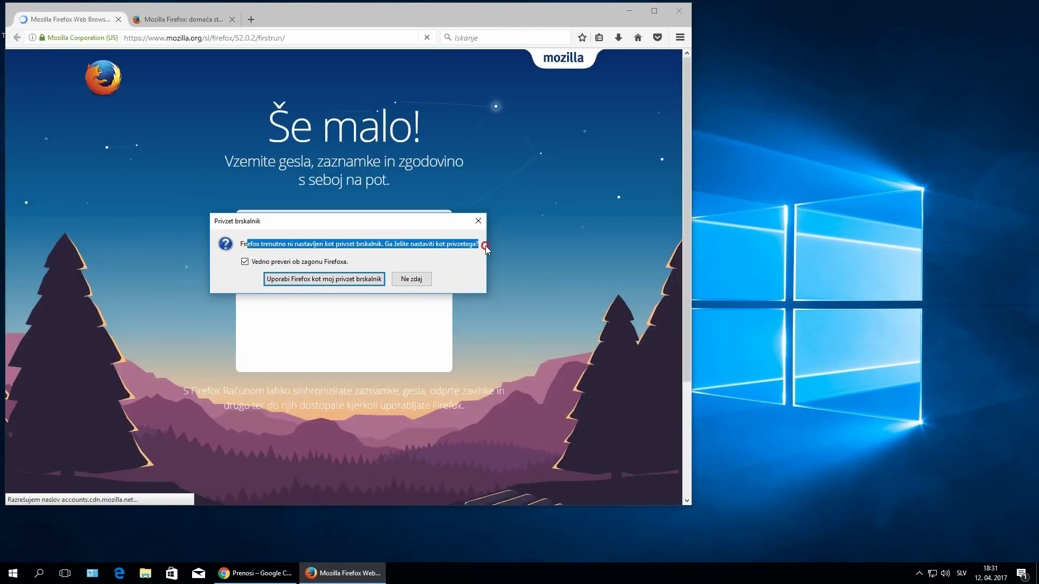
left_click(486, 246)
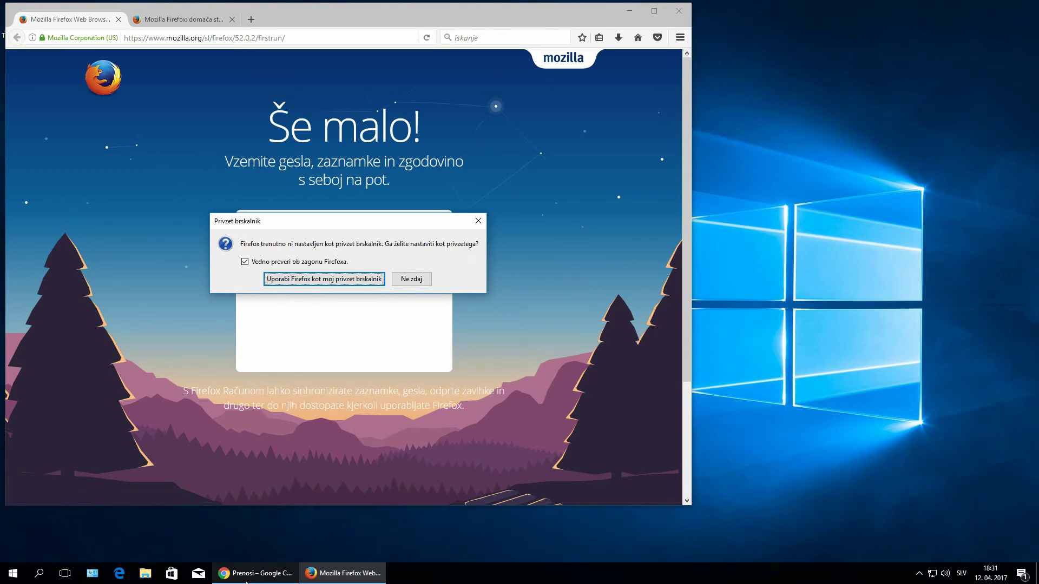
mouse_move(260, 577)
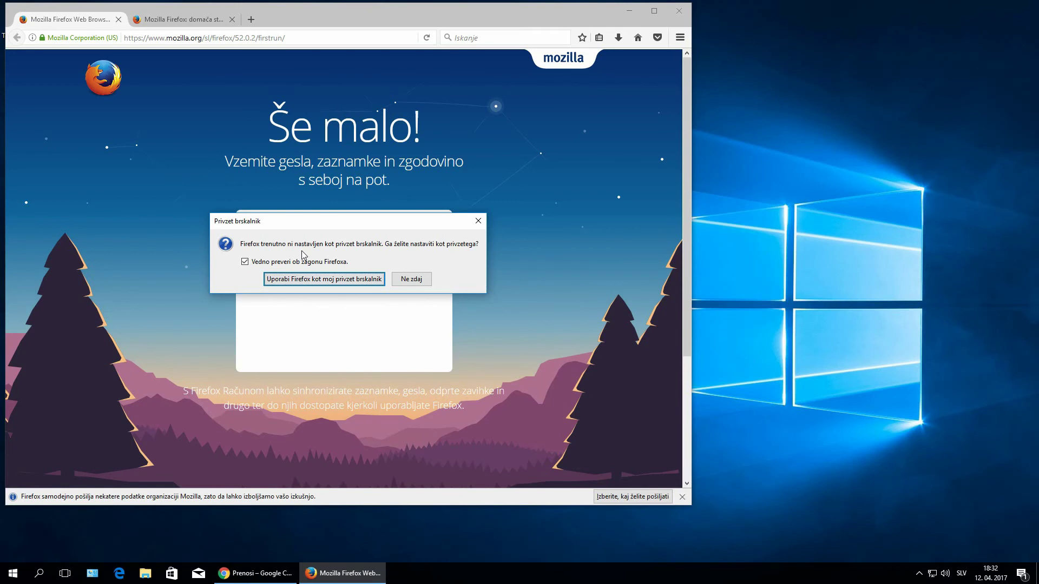
left_click(244, 263)
left_click(412, 280)
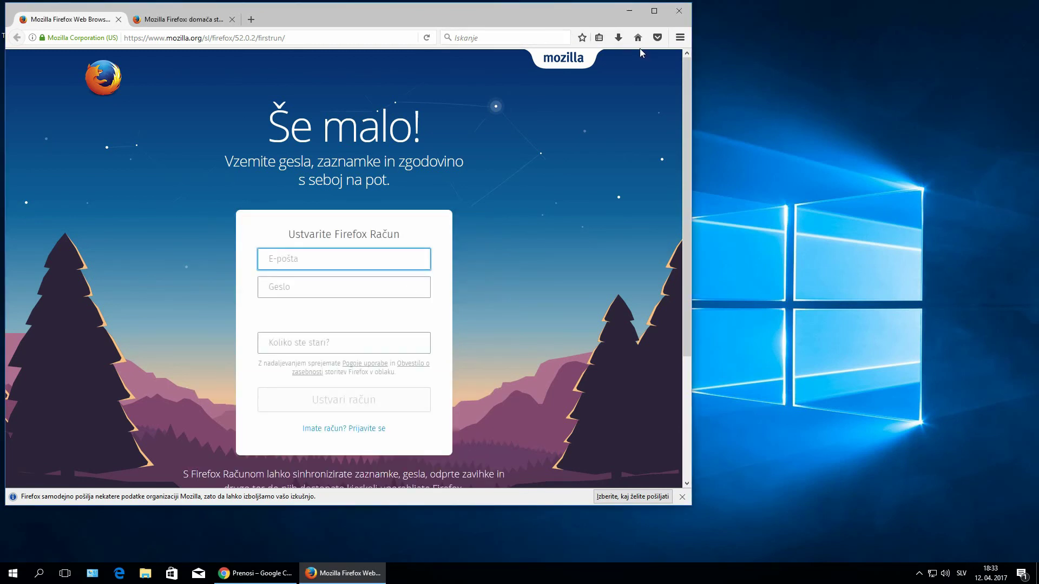
Show the bookmarks toolbar in Firefox and look through the list of bookmarks
right_click(565, 47)
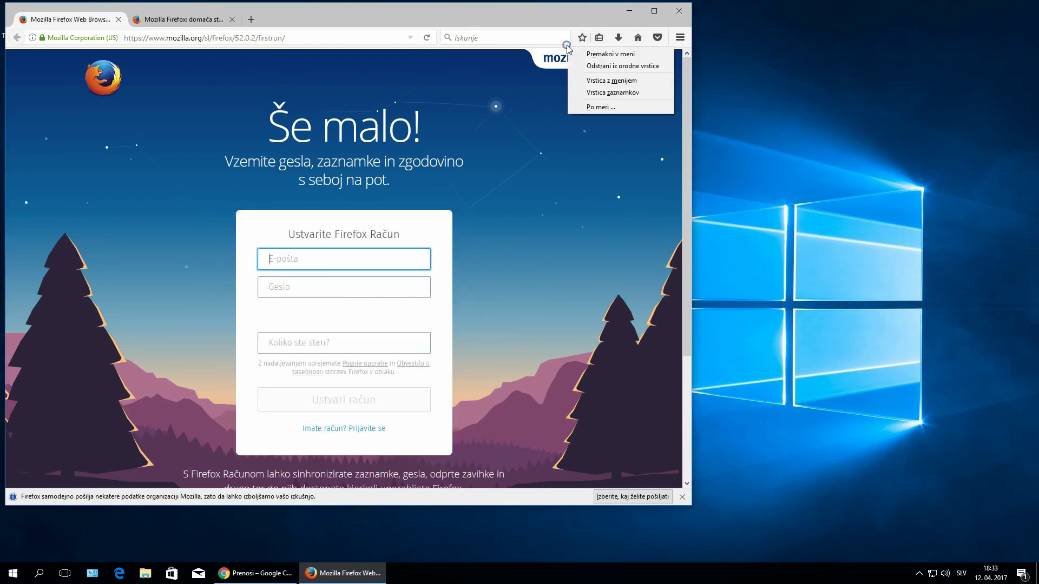
right_click(560, 46)
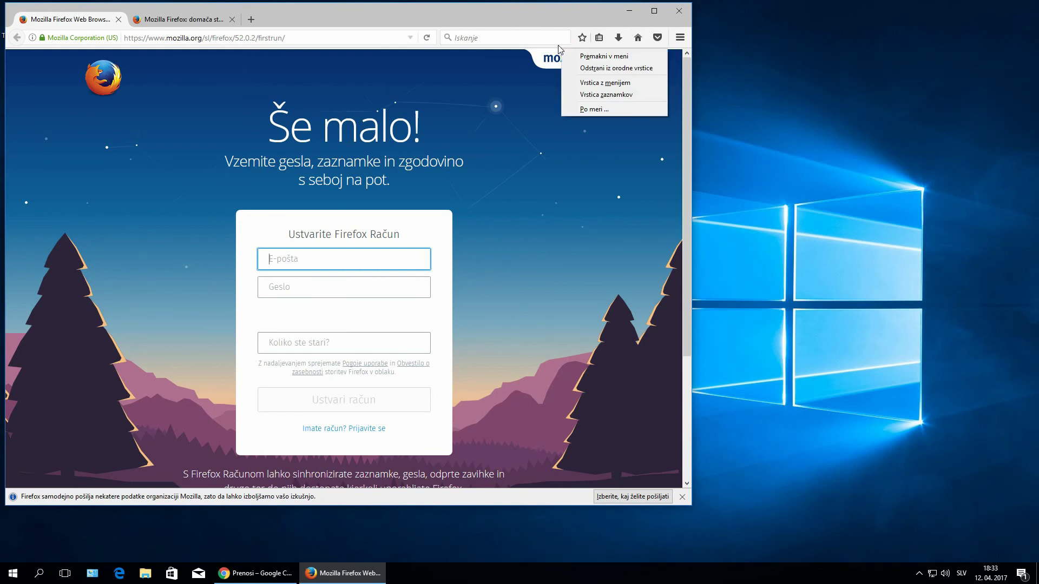
left_click(638, 94)
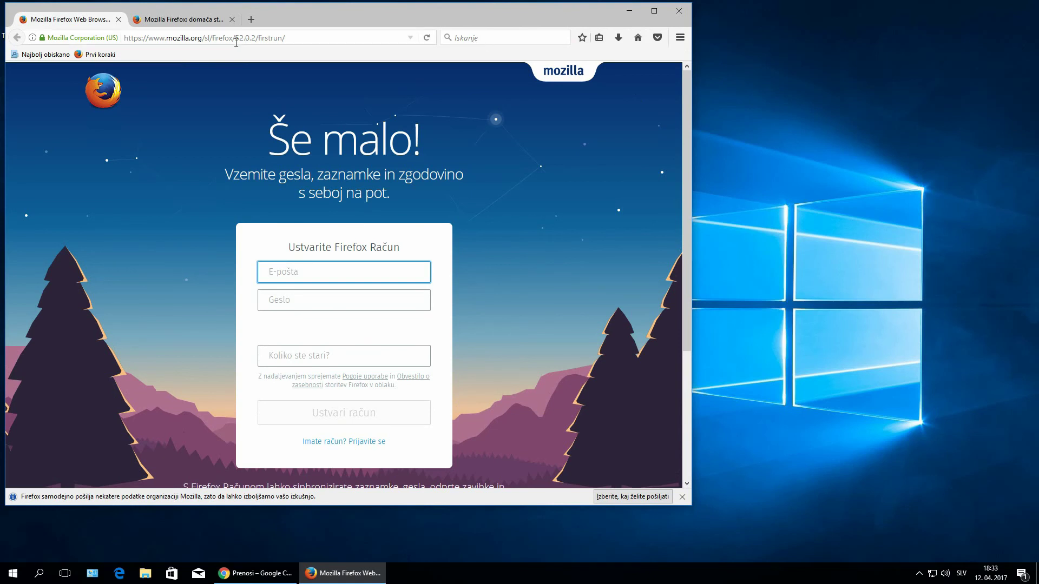
left_click(599, 38)
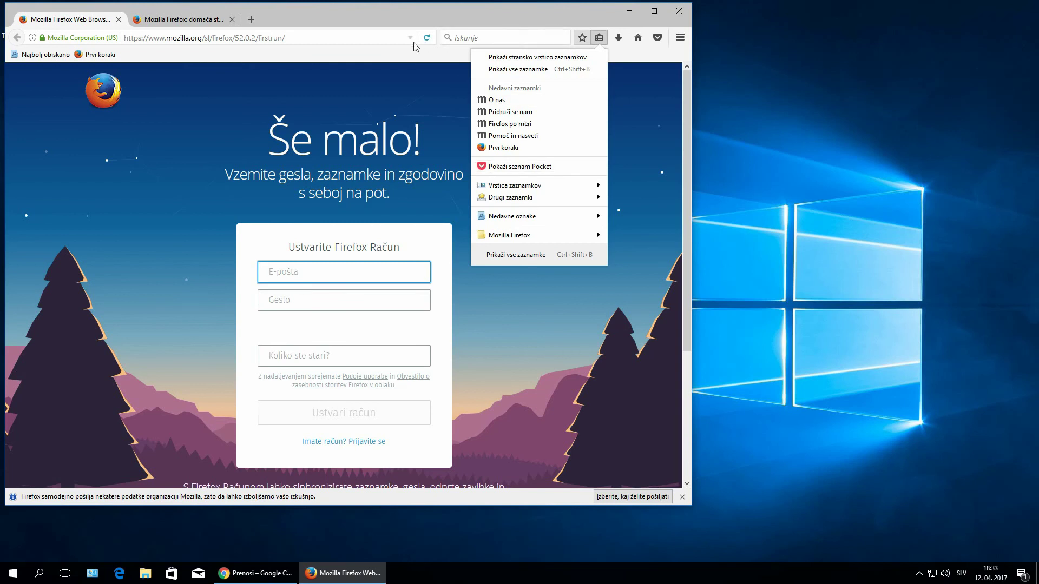
left_click(398, 61)
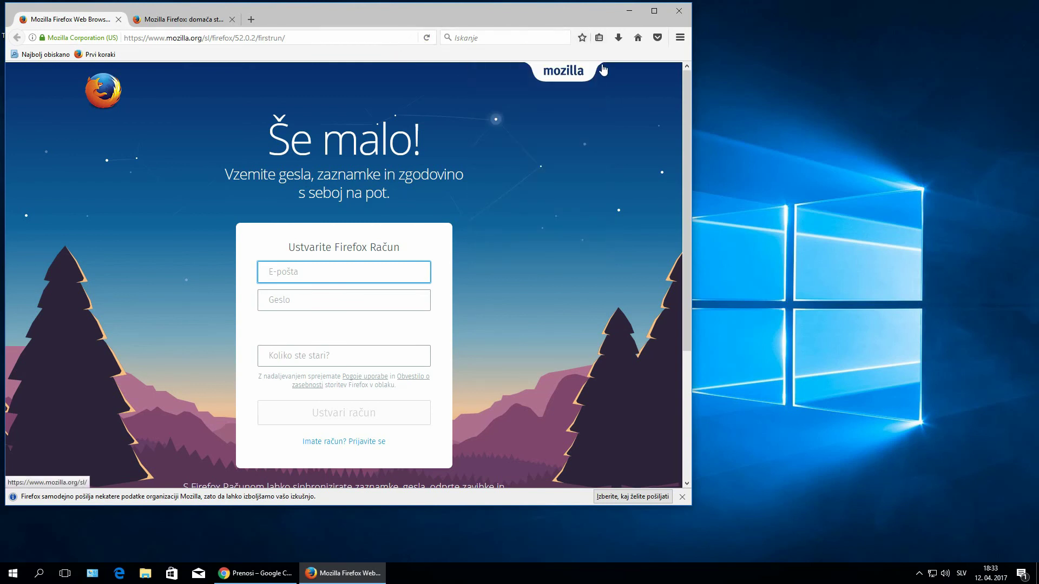
Snap the Firefox window to the left half of the screen and Chrome to the other half
left_click_drag(693, 6, 541, 120)
left_click_drag(427, 134, 0, 142)
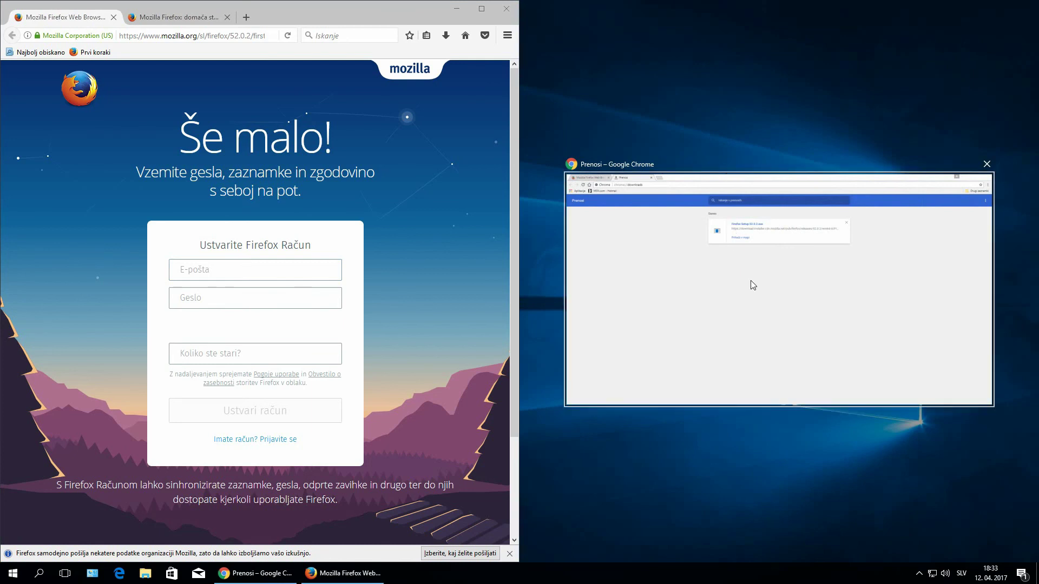
left_click(773, 291)
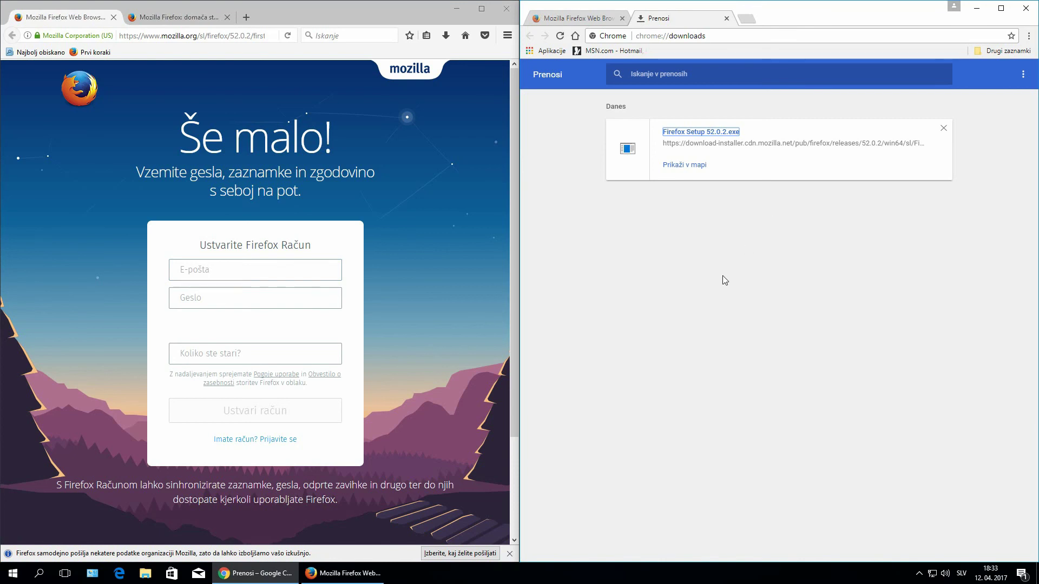
Open Microsoft Edge, place its window over the Firefox and Chrome windows, and look at Firefox's main menu for comparison
left_click(119, 573)
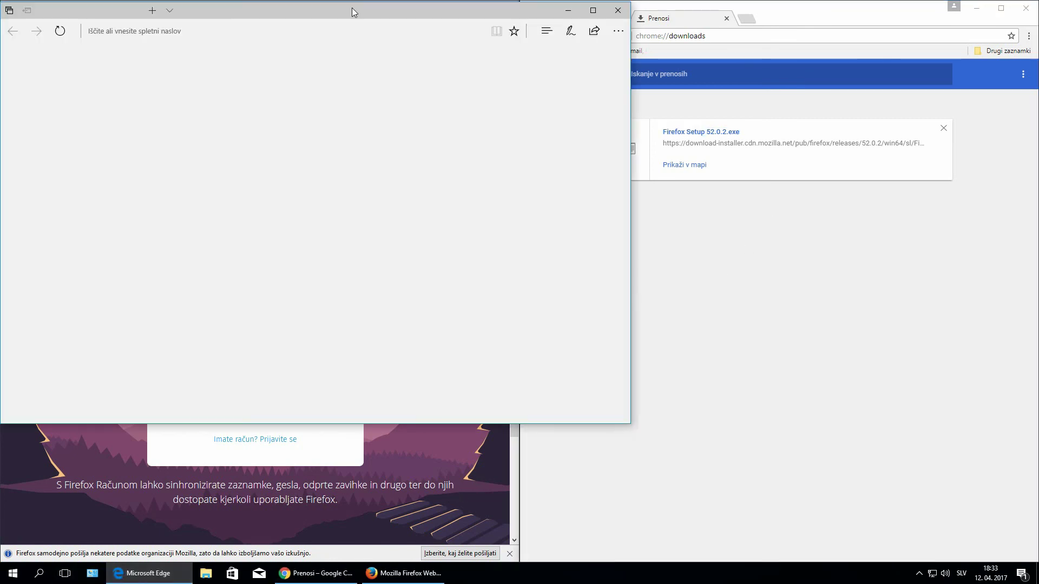
left_click_drag(352, 7, 556, 125)
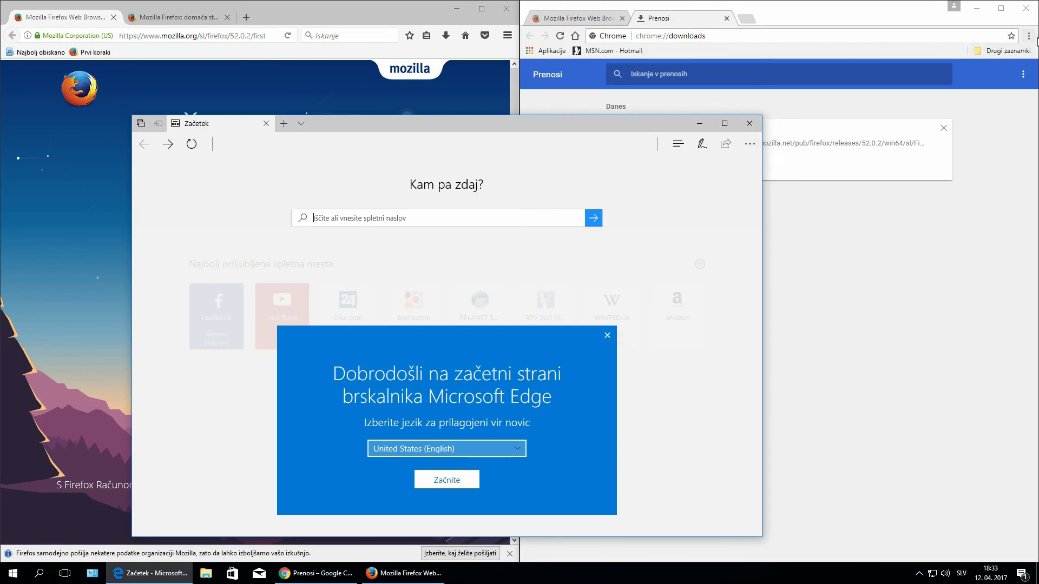
left_click(507, 37)
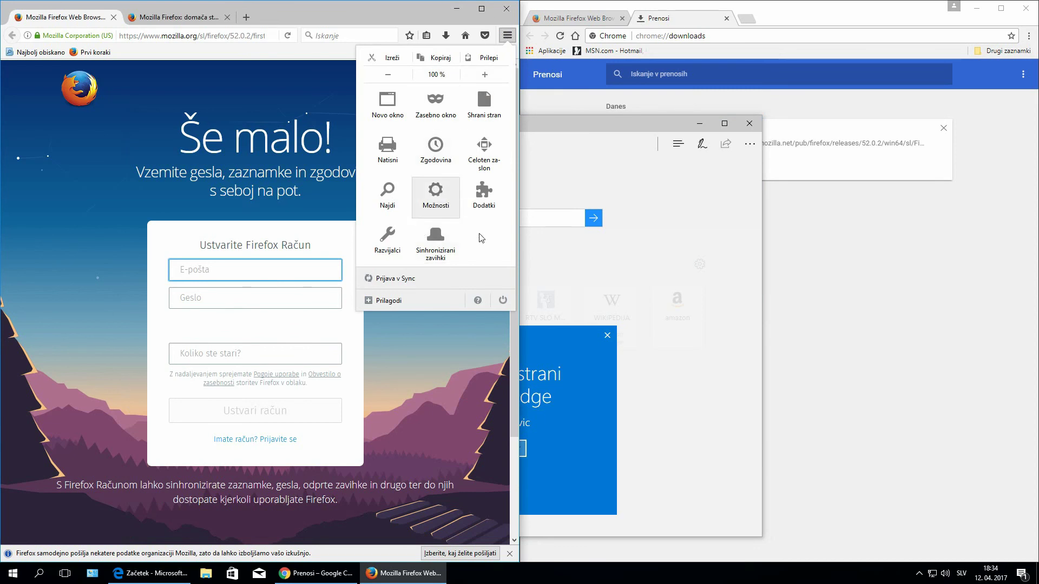
left_click(749, 147)
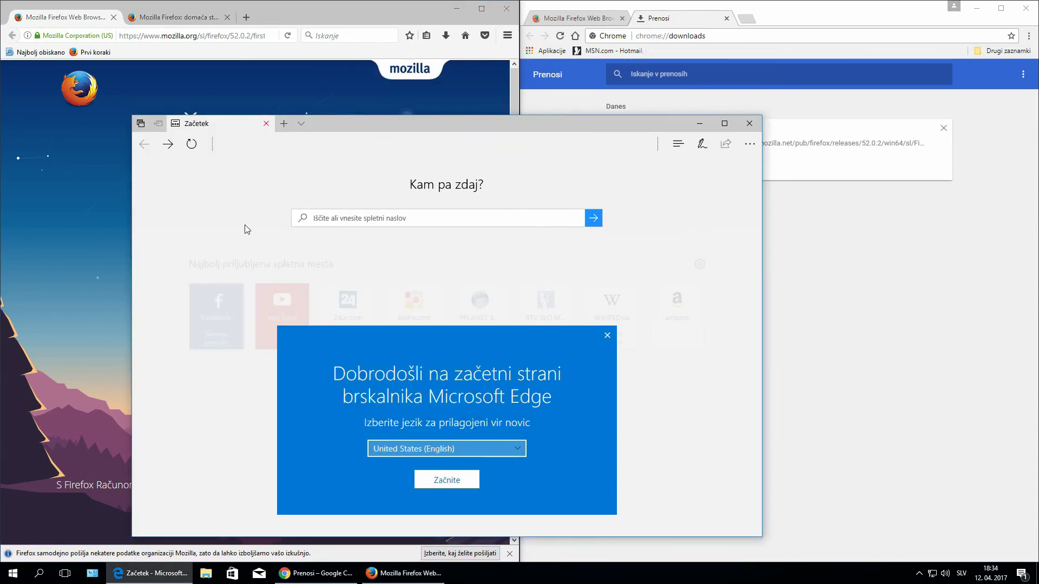